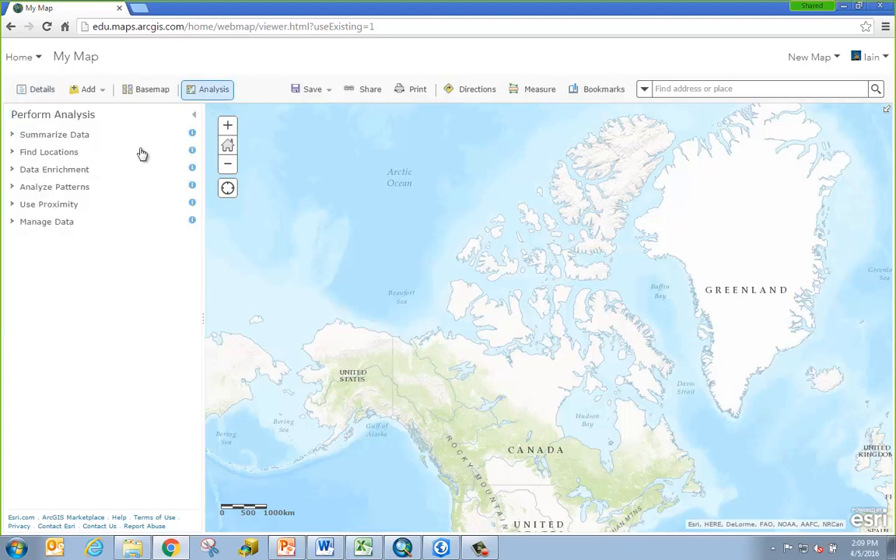
# Expand Summarize Data and Find Locations, read the Find Similar Locations description, then go to My Content
pyautogui.click(49, 139)
pyautogui.click(60, 254)
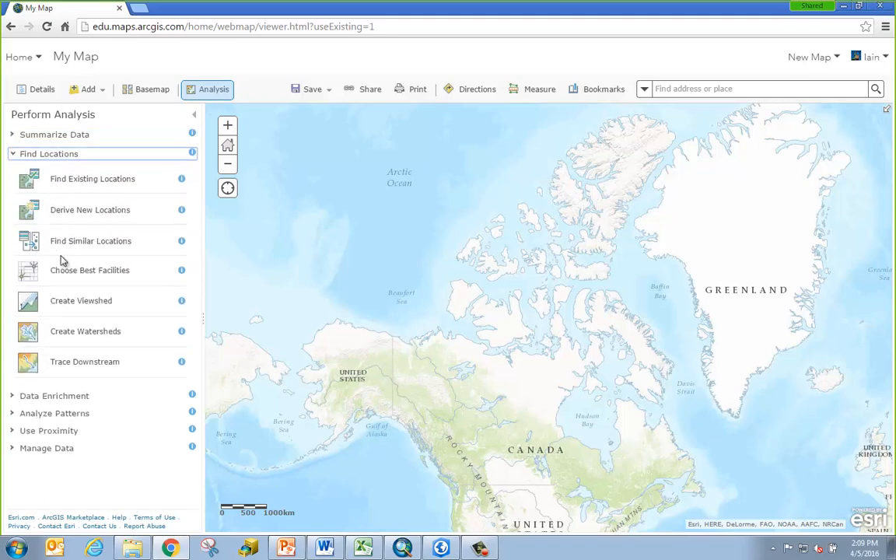
pyautogui.click(181, 241)
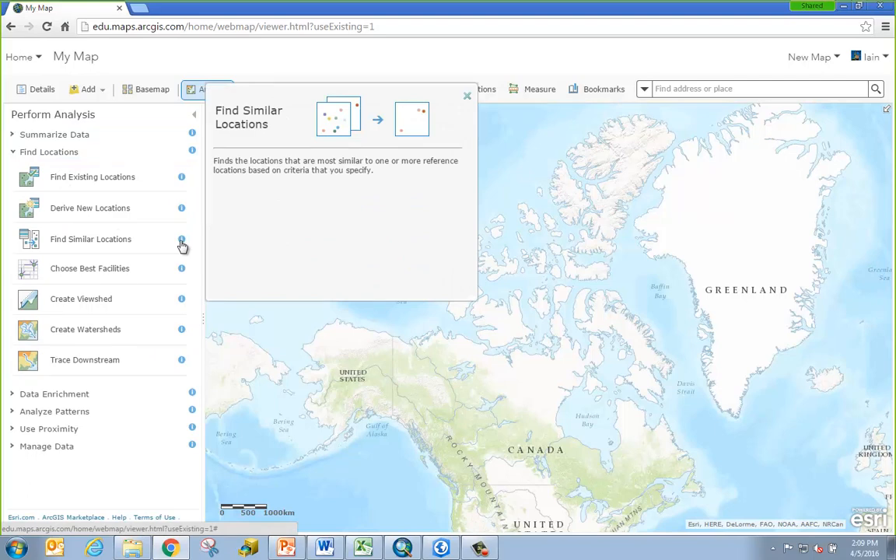
pyautogui.click(468, 98)
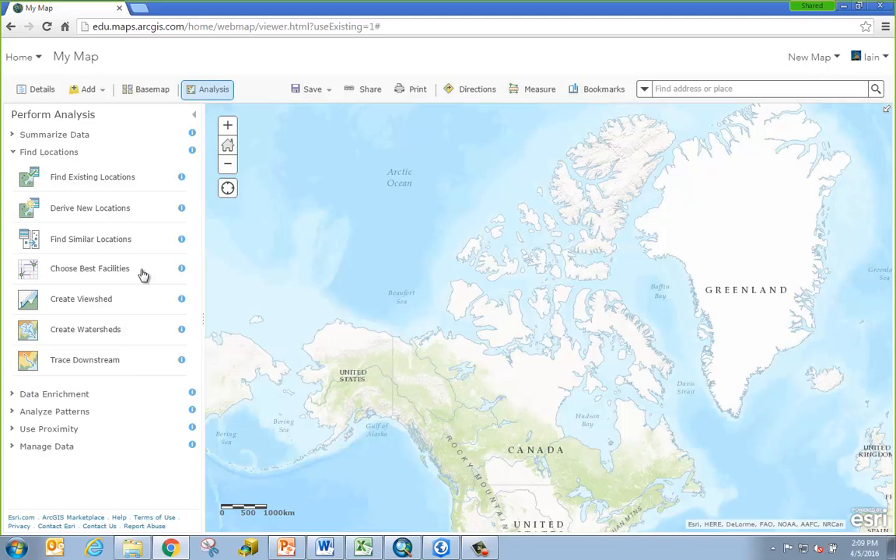
pyautogui.click(37, 57)
pyautogui.click(39, 179)
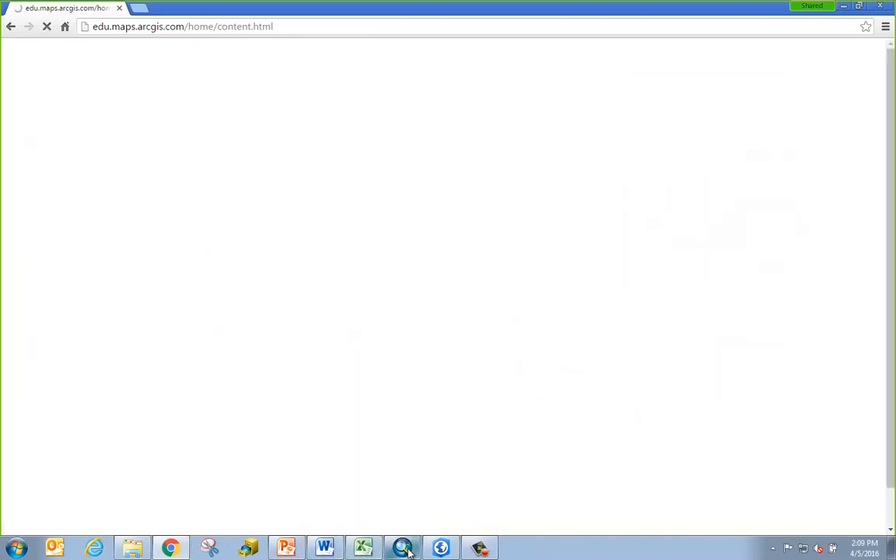
# Bring ArcMap's empty Untitled map forward and browse the Catalog via My Hosted Services to Ready-To-Use Services
pyautogui.moveTo(404, 547)
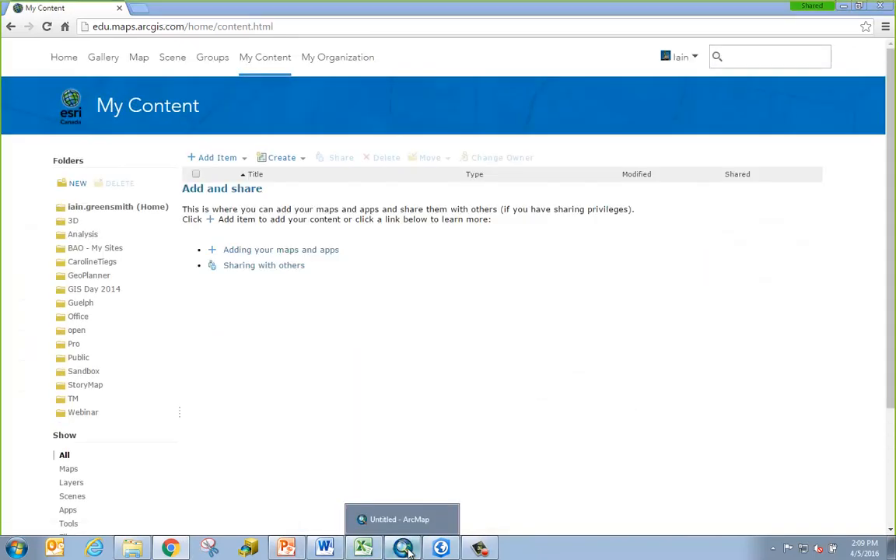
pyautogui.click(406, 549)
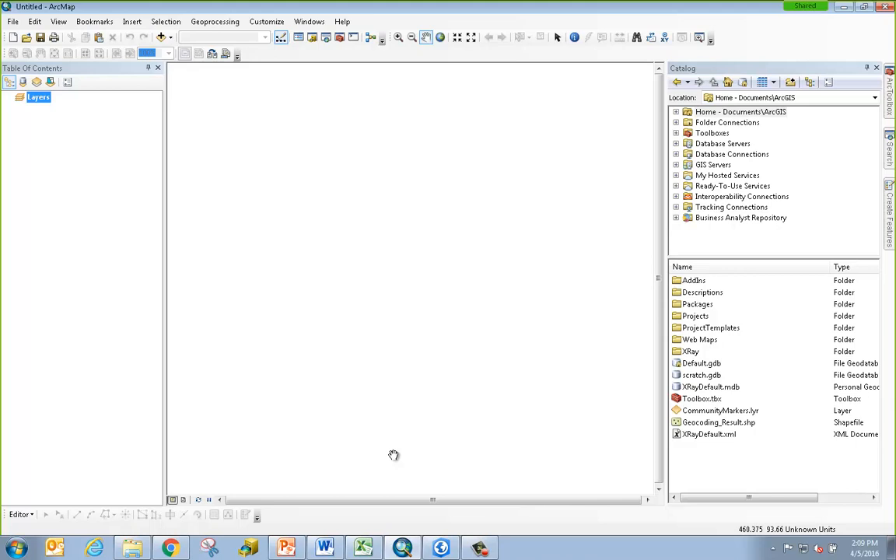
pyautogui.click(754, 177)
pyautogui.click(764, 187)
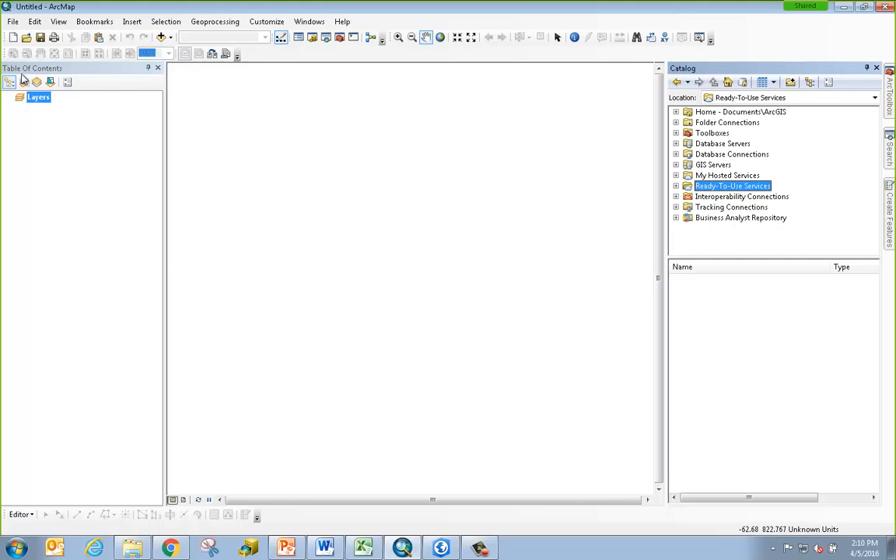
# Sign in to ArcGIS Online through ArcMap's File > Sign In with the account username and password
pyautogui.click(14, 22)
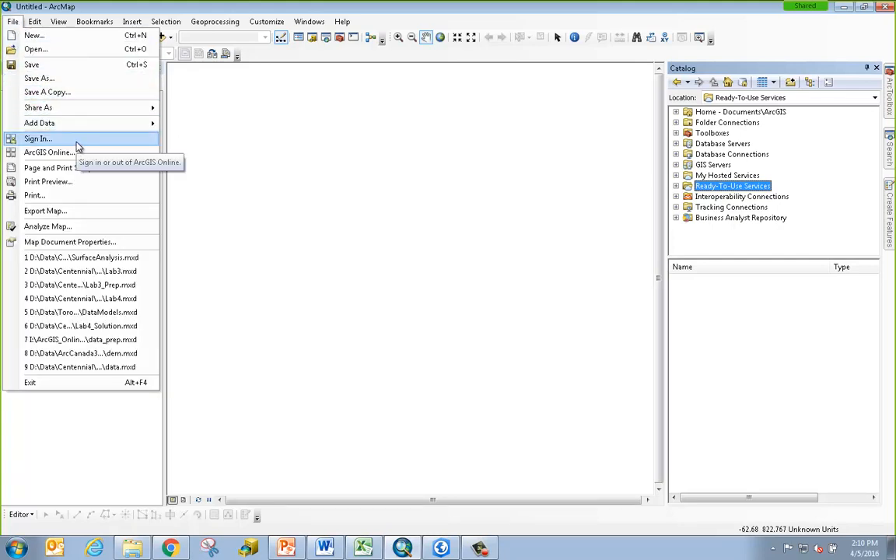
pyautogui.click(29, 140)
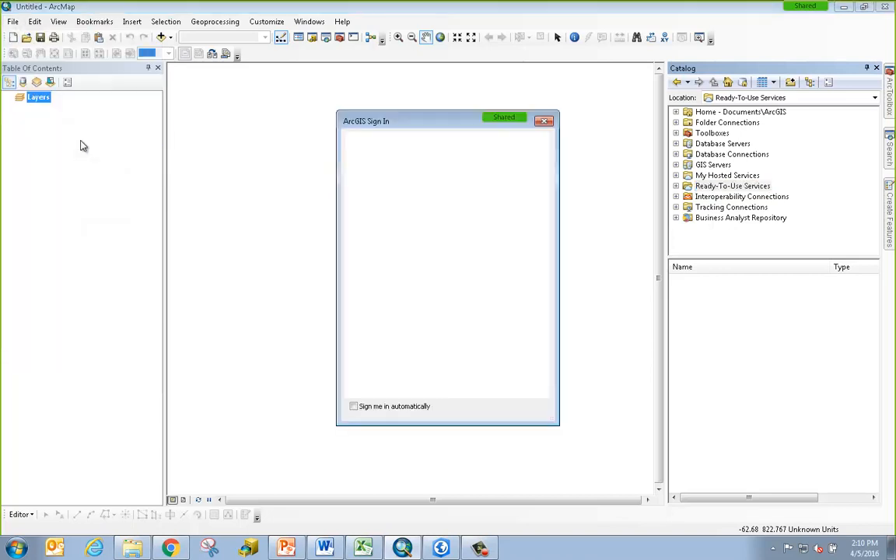
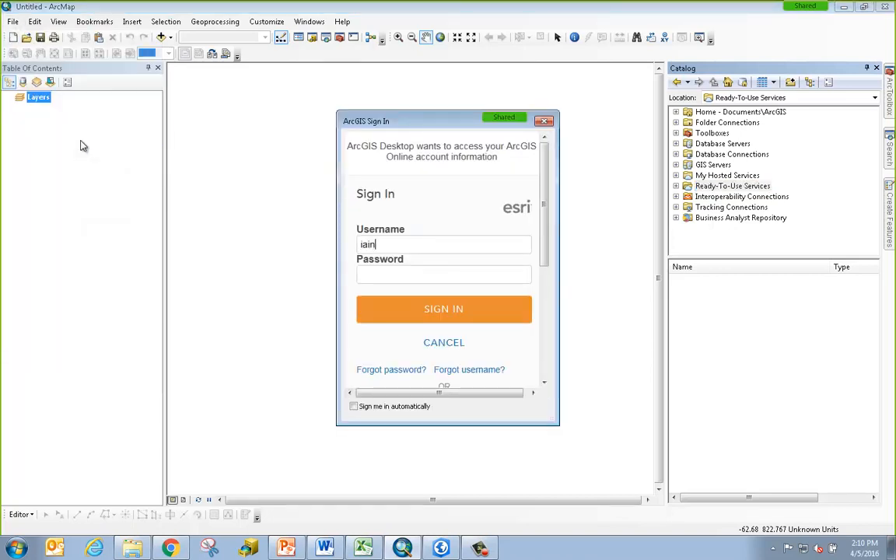
pyautogui.press('Tab')
pyautogui.write('********')
pyautogui.press('Return')
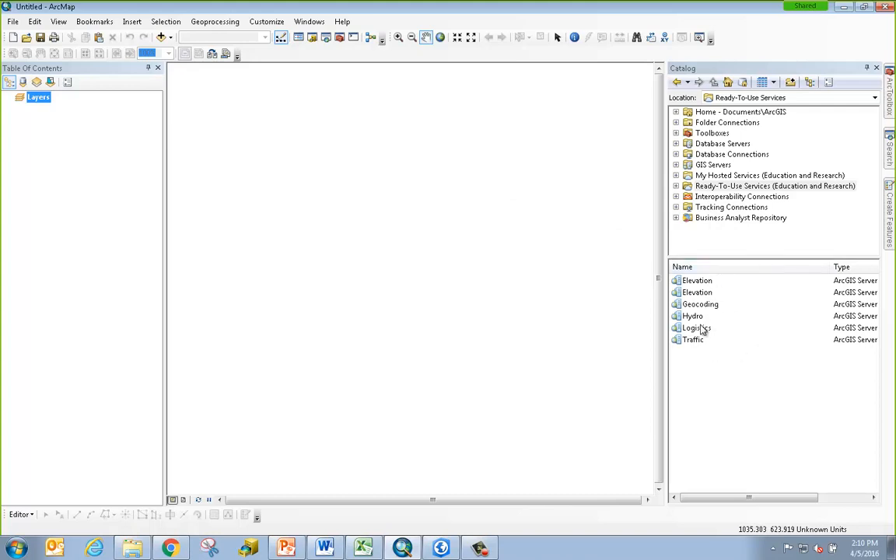
# Open the Elevation service's Tools folder, check My Hosted Services, return to Ready-To-Use Services, then switch to ArcGIS Pro
pyautogui.doubleClick(700, 292)
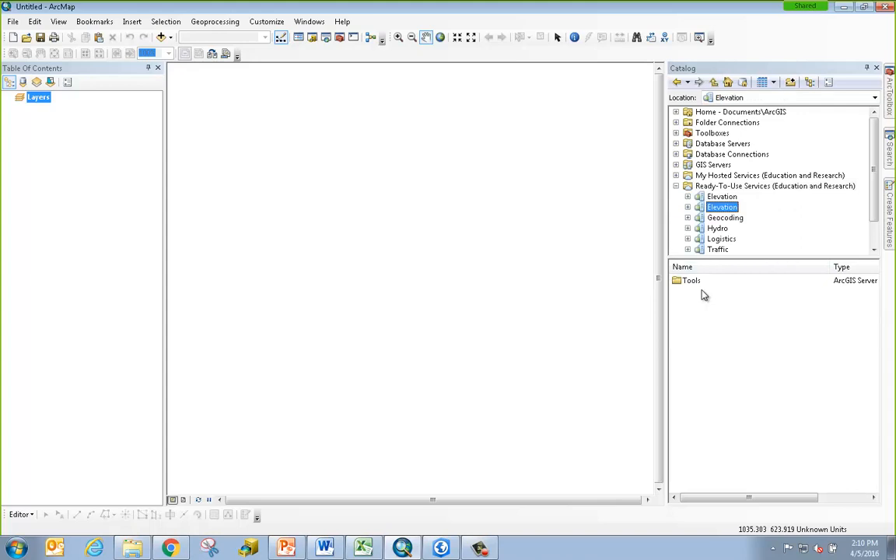
pyautogui.doubleClick(698, 281)
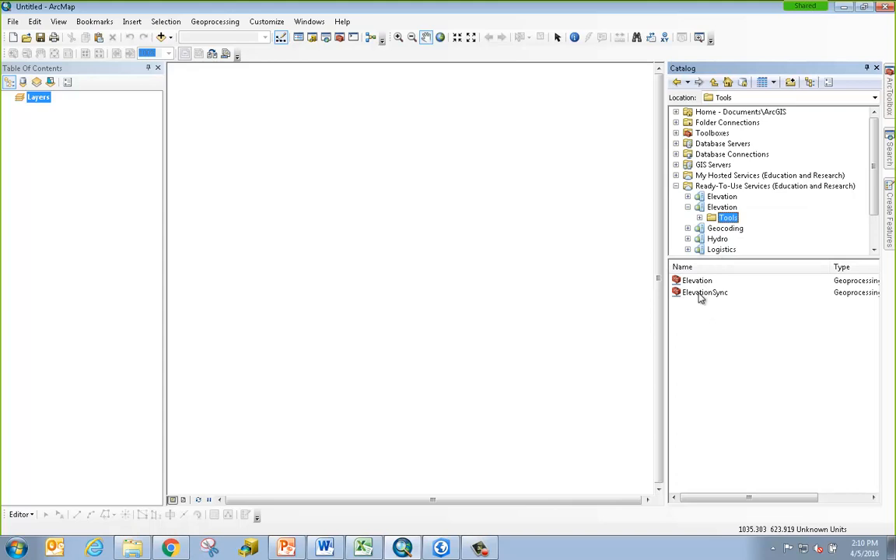
pyautogui.click(689, 176)
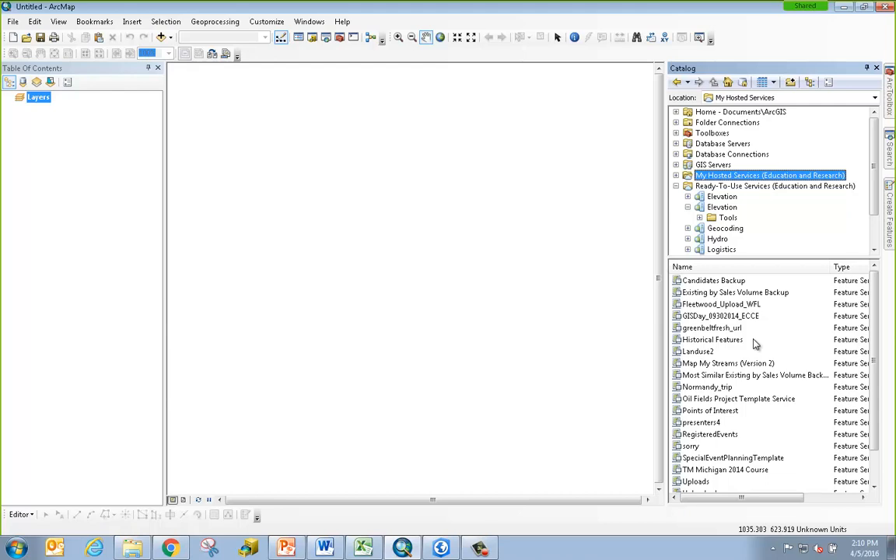
pyautogui.click(731, 187)
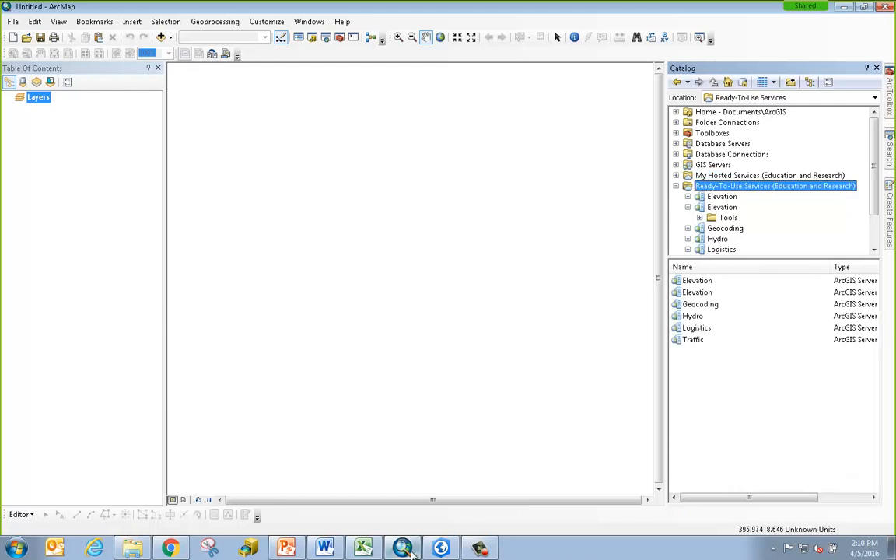
pyautogui.click(440, 548)
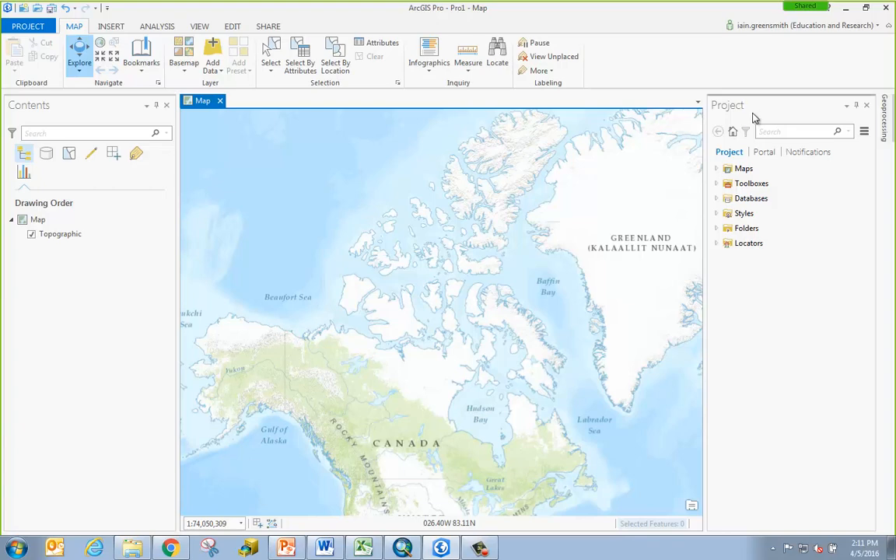
# List the portal groups, from Admin tools to Webinar Materials, in the Project pane's Portal view
pyautogui.click(765, 154)
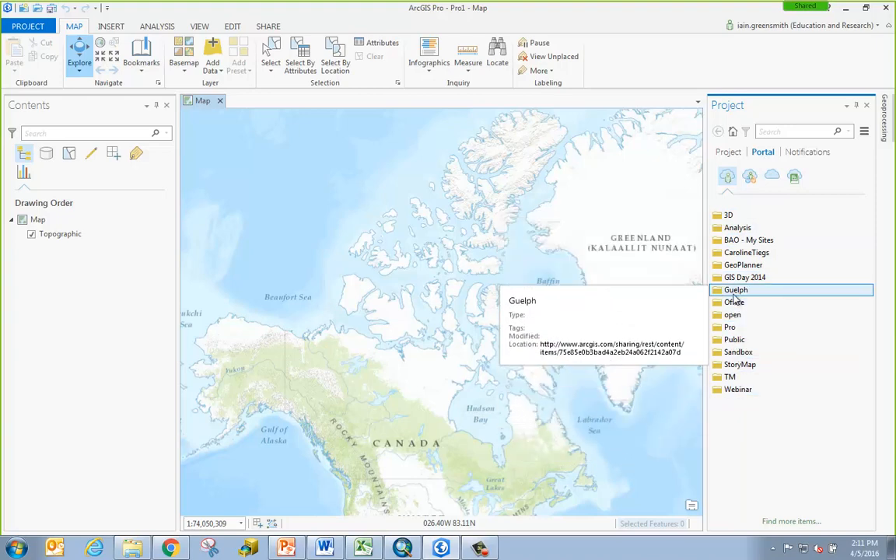
pyautogui.click(751, 177)
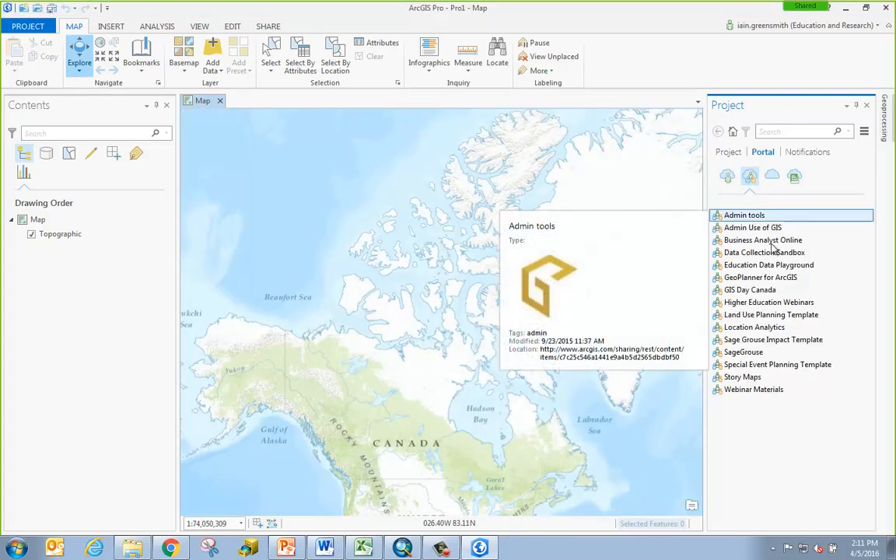
# Browse the ANALYSIS tab's full Tools gallery, then show the Geoprocessing Favorites (Calculate Field, Buffer, Near, Spatial Join, Intersect)
pyautogui.click(157, 27)
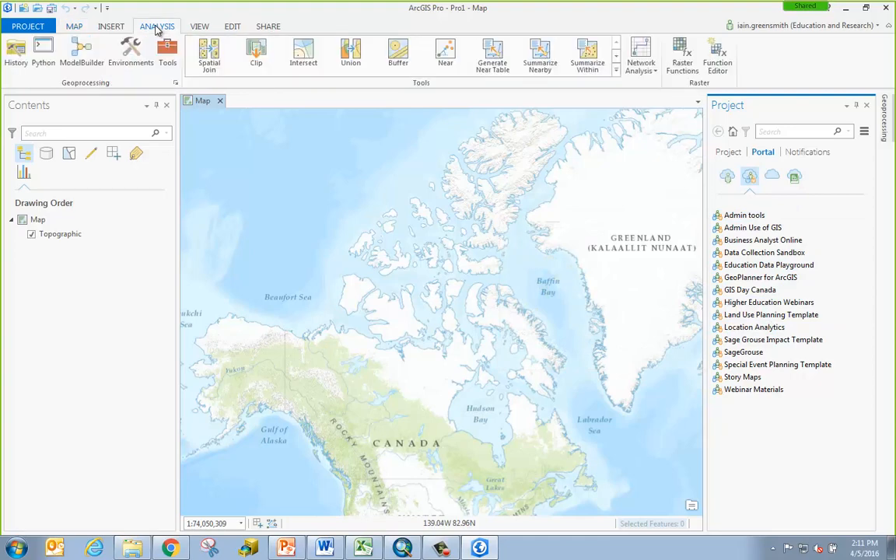
pyautogui.click(618, 72)
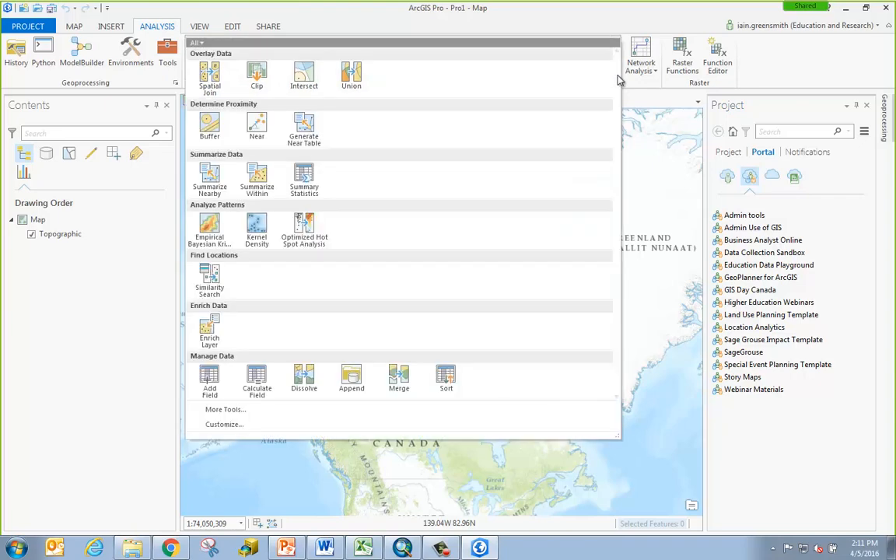
pyautogui.click(596, 16)
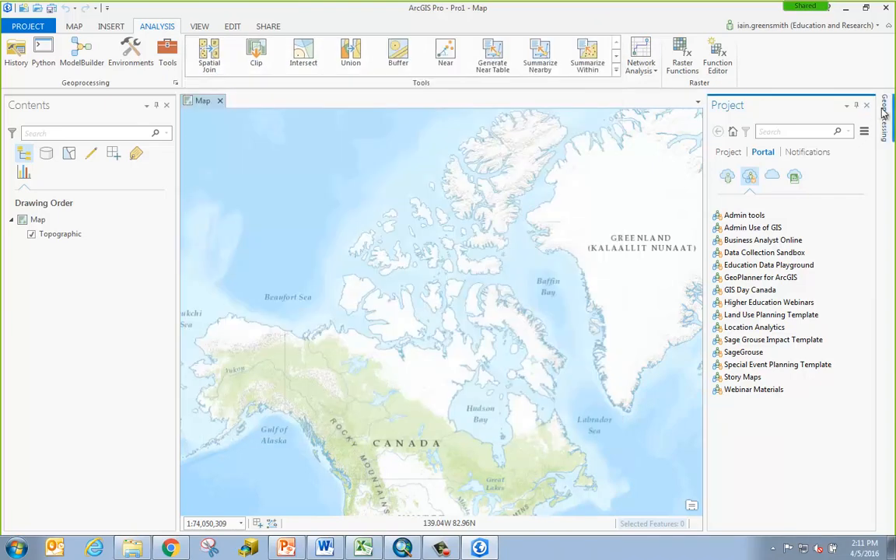
pyautogui.click(884, 113)
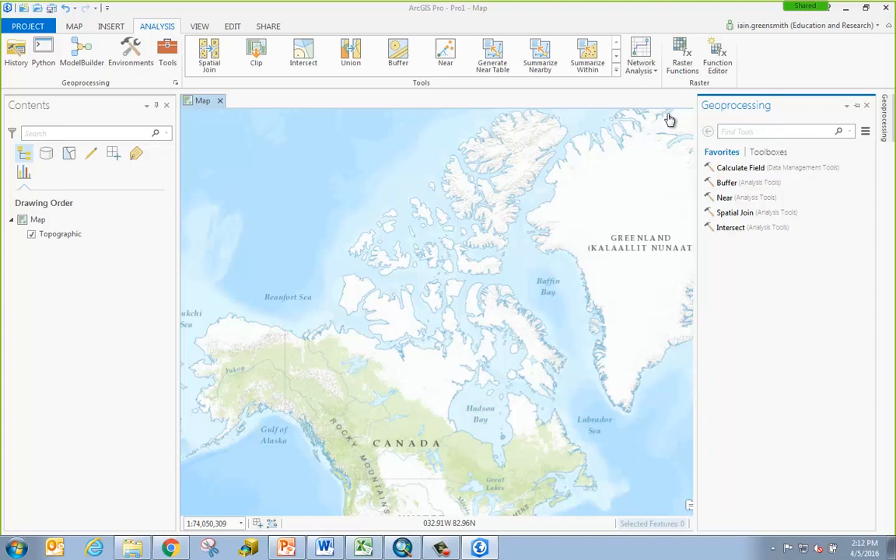
# Minimize ArcGIS Pro and ArcMap, then bring starbucks_clean.xlsx with its Existing Sites sheet forward
pyautogui.click(847, 9)
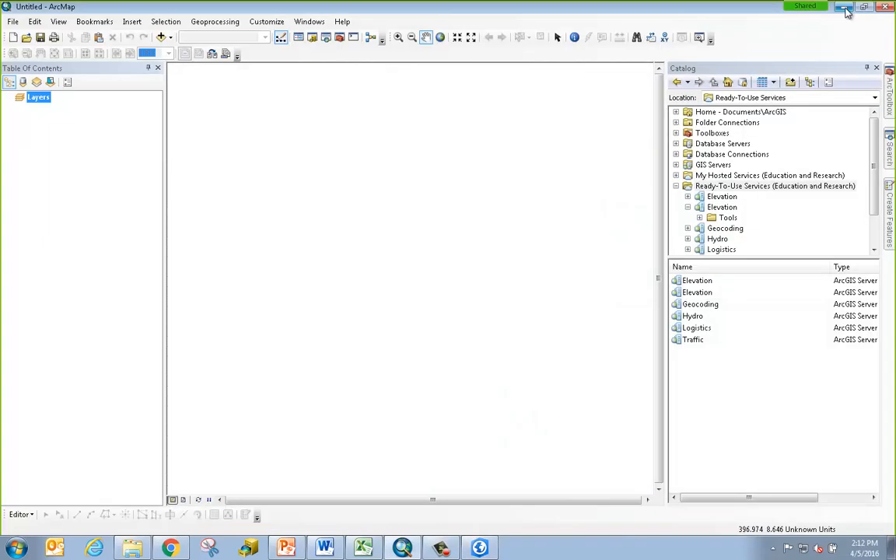
pyautogui.click(847, 10)
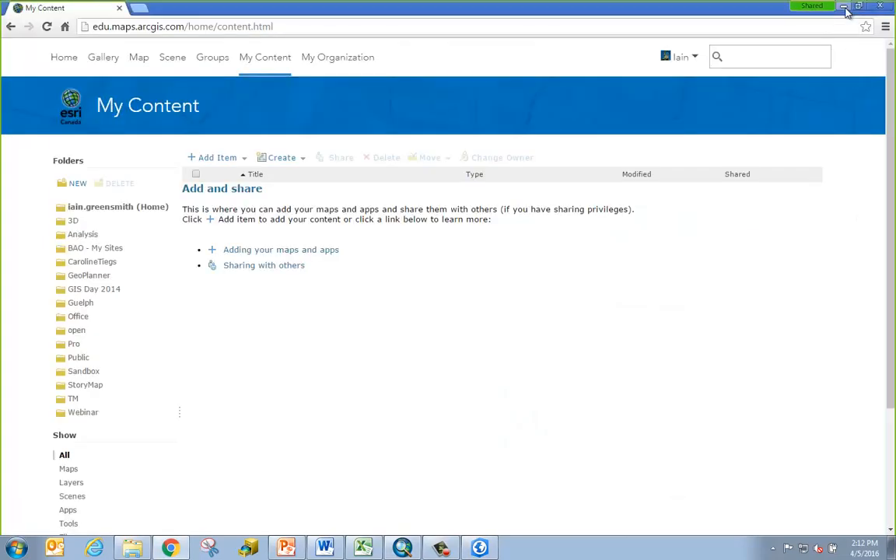
pyautogui.click(367, 548)
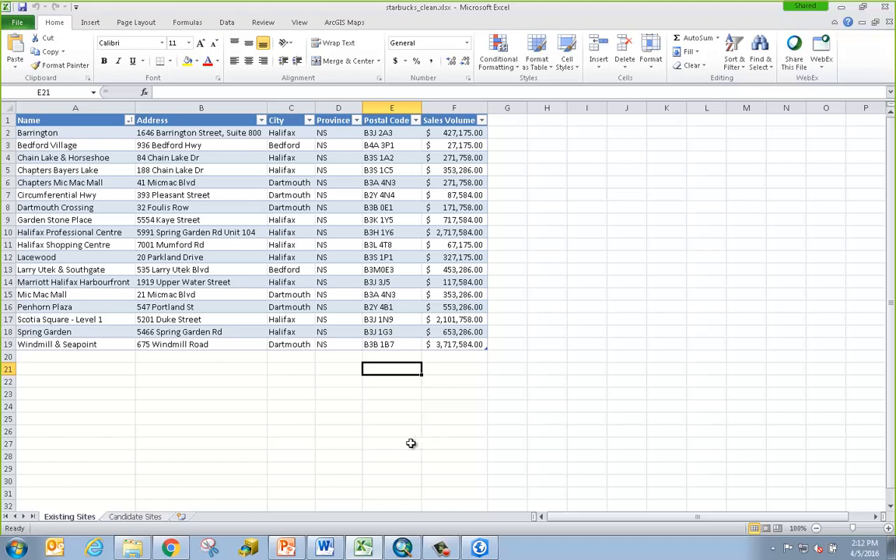
# Sign in to ArcGIS Maps from Excel's ArcGIS Maps tab with the account username and password
pyautogui.click(363, 26)
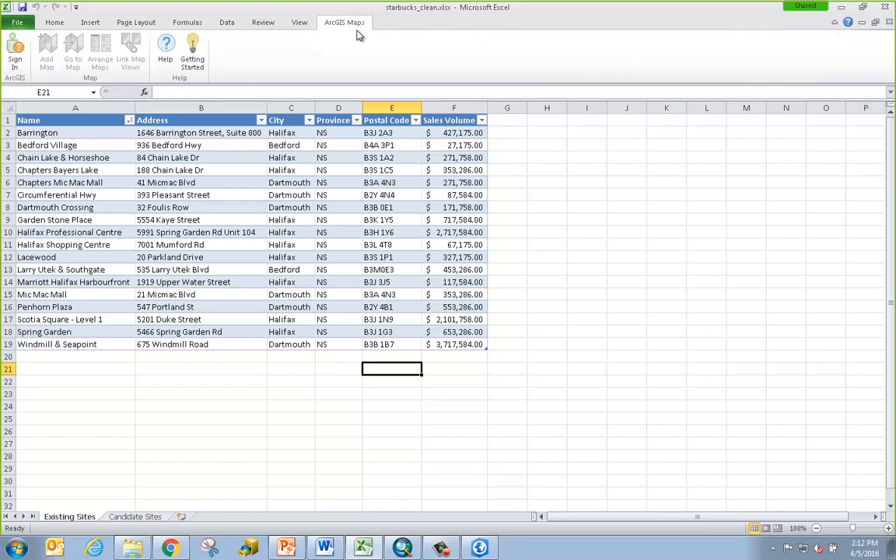
pyautogui.click(20, 49)
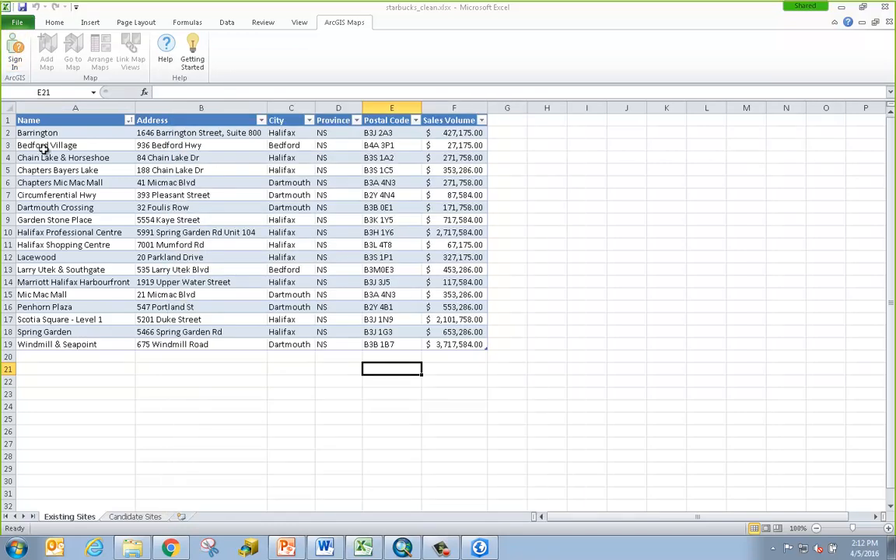
pyautogui.click(15, 50)
pyautogui.click(230, 276)
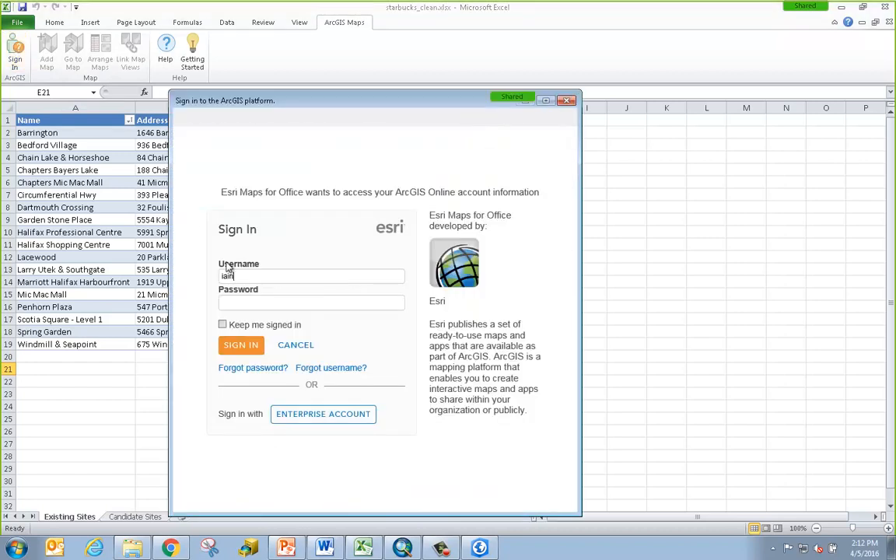
pyautogui.press('Tab')
pyautogui.write('*******')
pyautogui.click(260, 346)
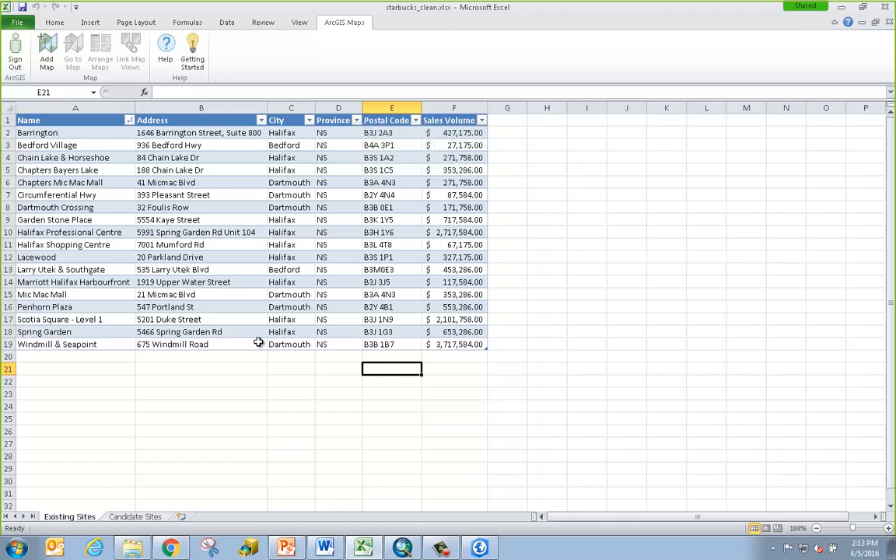
# Add floating map Map 2 over the sheet, then advance to the ArcGIS Online Analysis Workflow slide
pyautogui.click(47, 47)
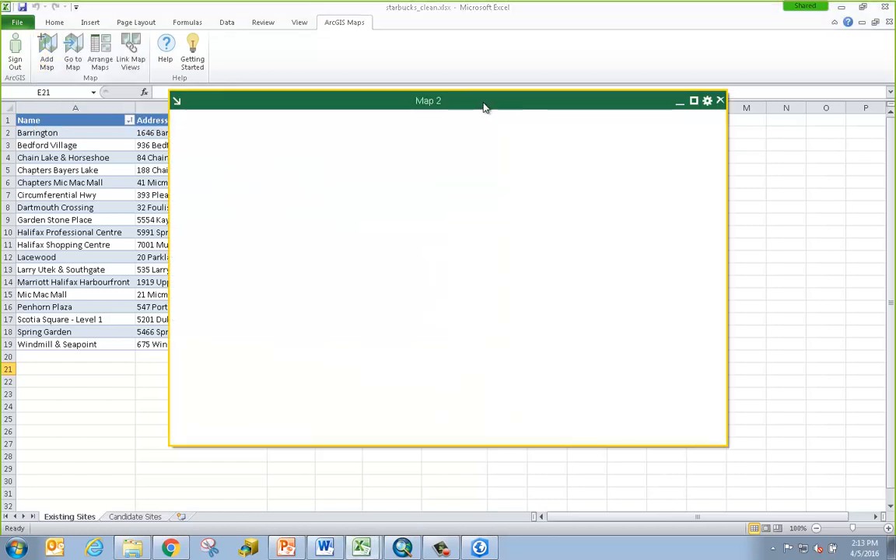
pyautogui.moveTo(484, 106); pyautogui.dragTo(631, 162)
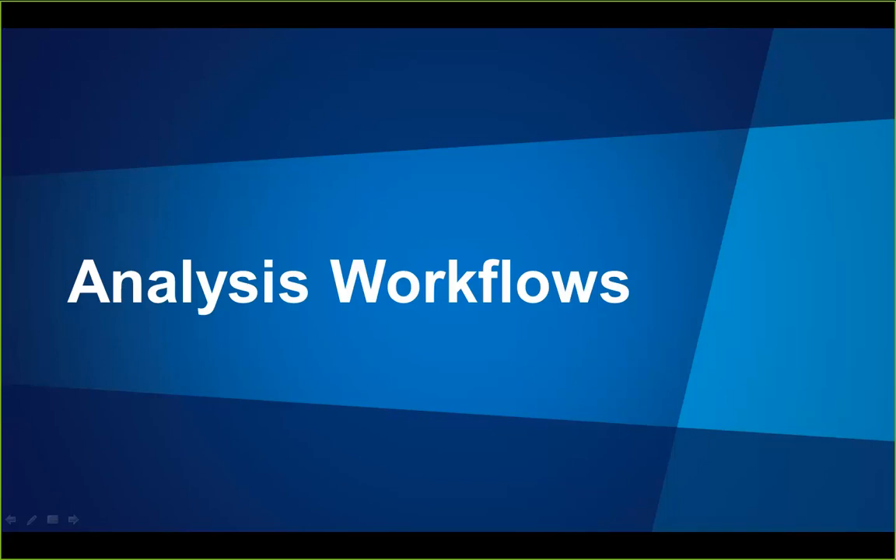
pyautogui.press('Right')
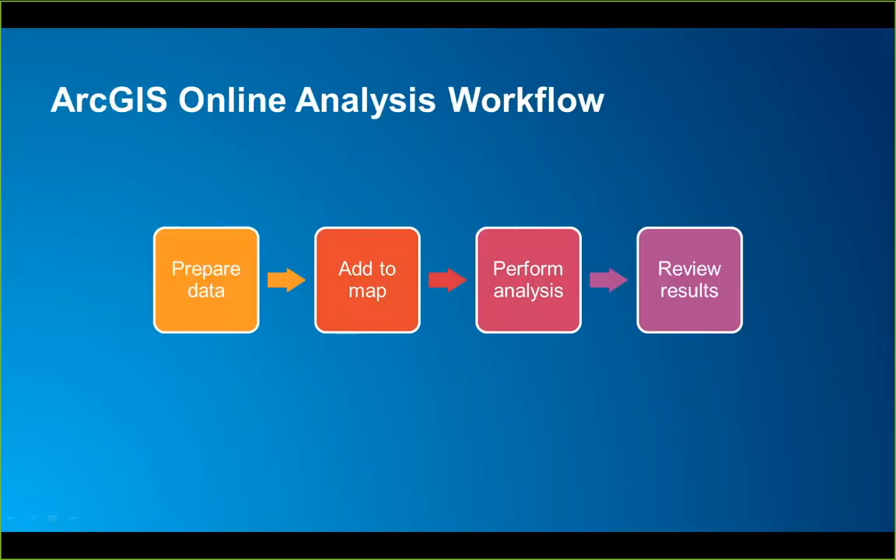
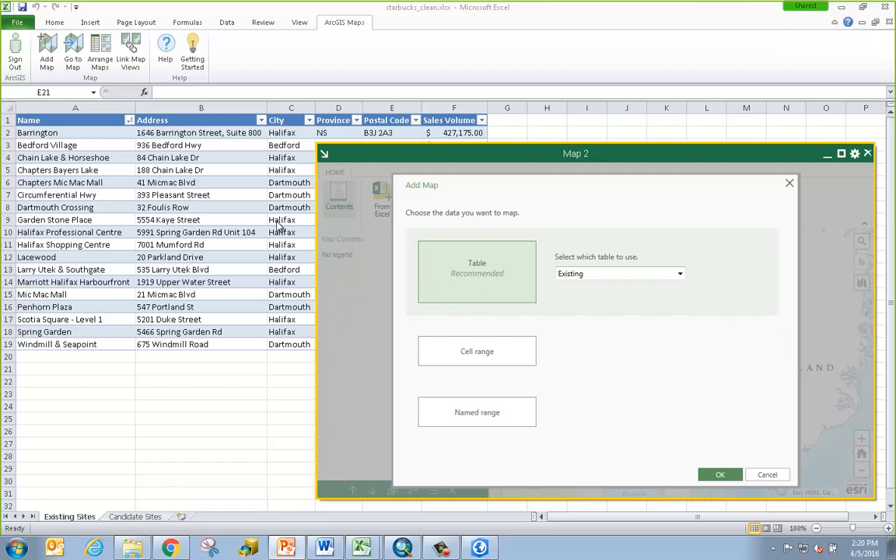
# Select a cell in the existing sites table and verify its table name reads Existing
pyautogui.click(96, 22)
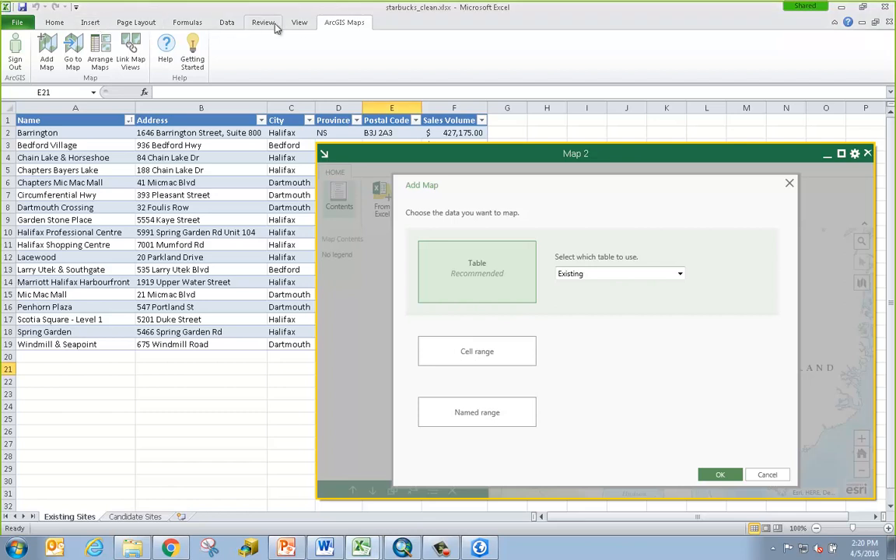
pyautogui.click(300, 25)
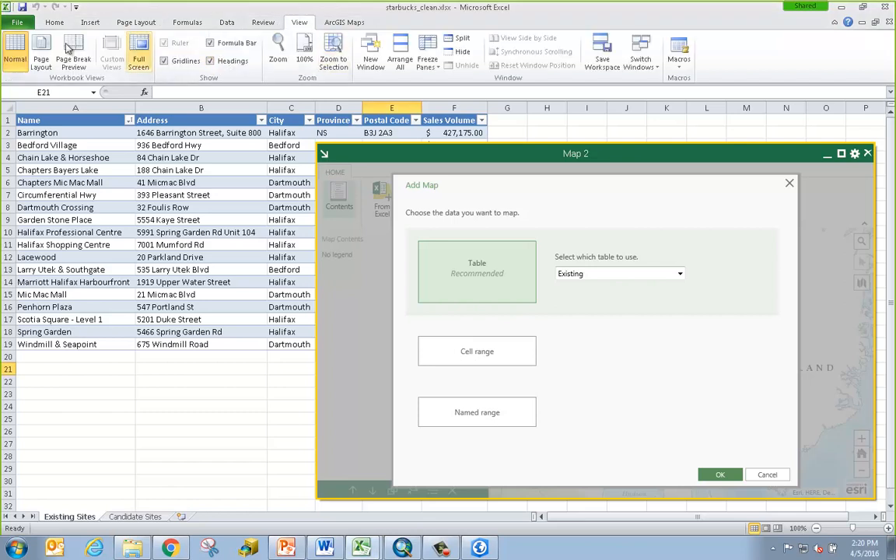
pyautogui.click(91, 170)
pyautogui.click(397, 23)
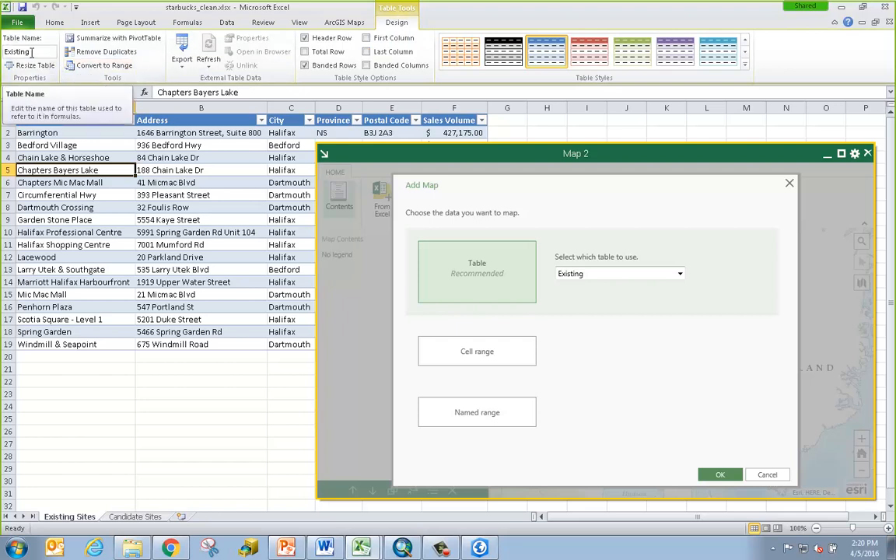
# Keep Existing as the table to map for Map 2 and confirm it
pyautogui.click(632, 272)
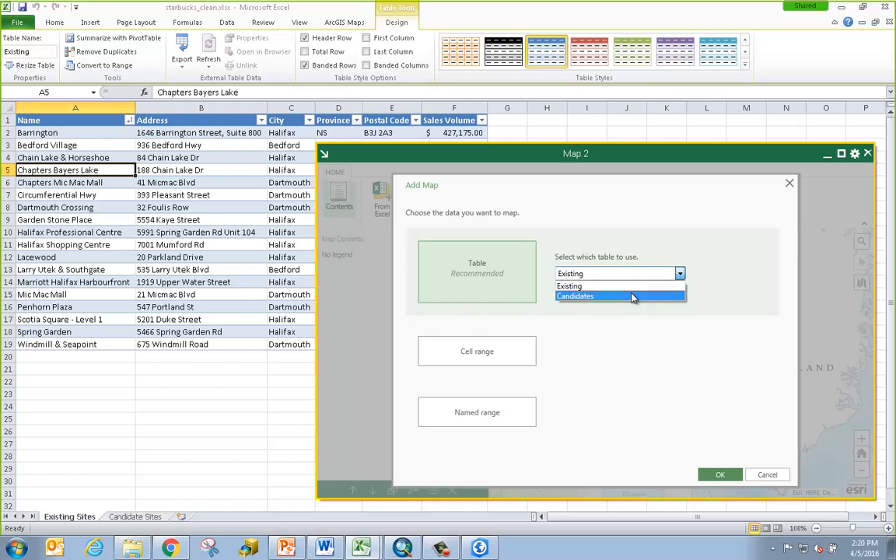
pyautogui.click(707, 345)
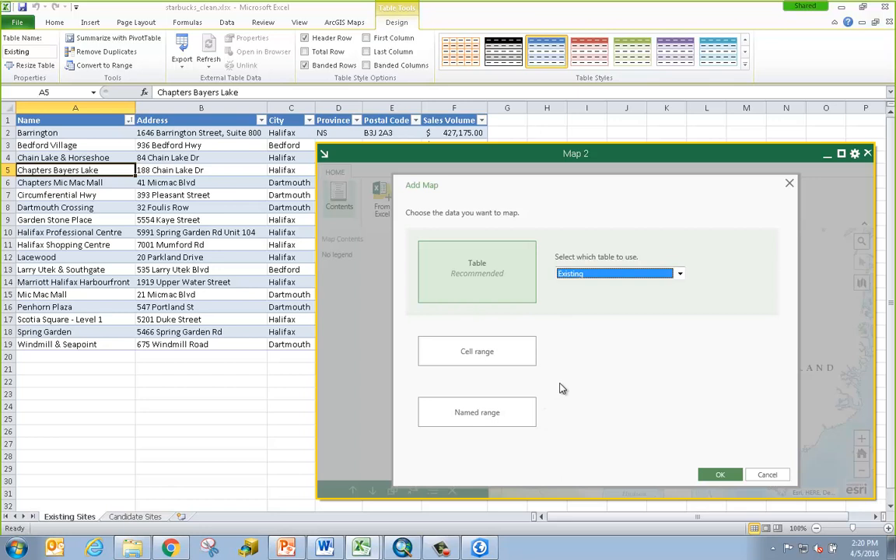
pyautogui.click(721, 475)
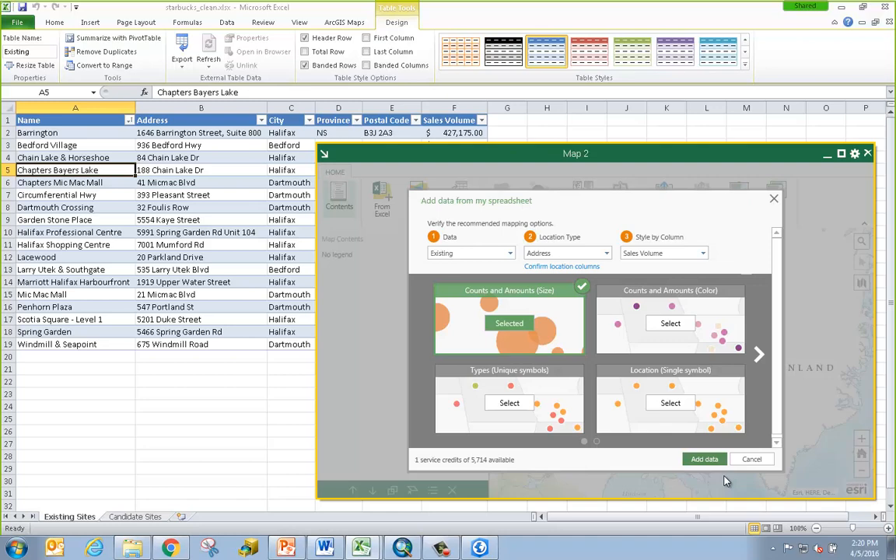
# Reposition the map window and keep Address as the location type for the Existing data
pyautogui.moveTo(470, 157); pyautogui.dragTo(246, 346)
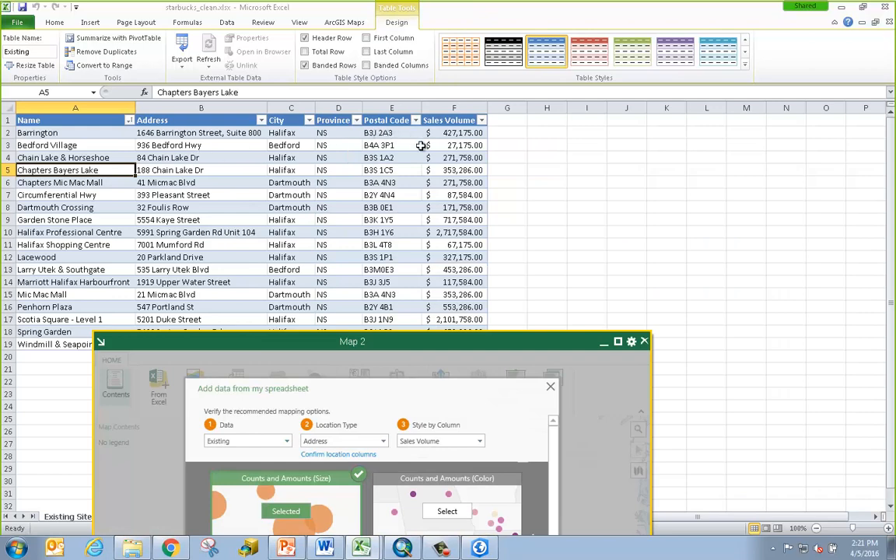
pyautogui.moveTo(420, 340); pyautogui.dragTo(608, 158)
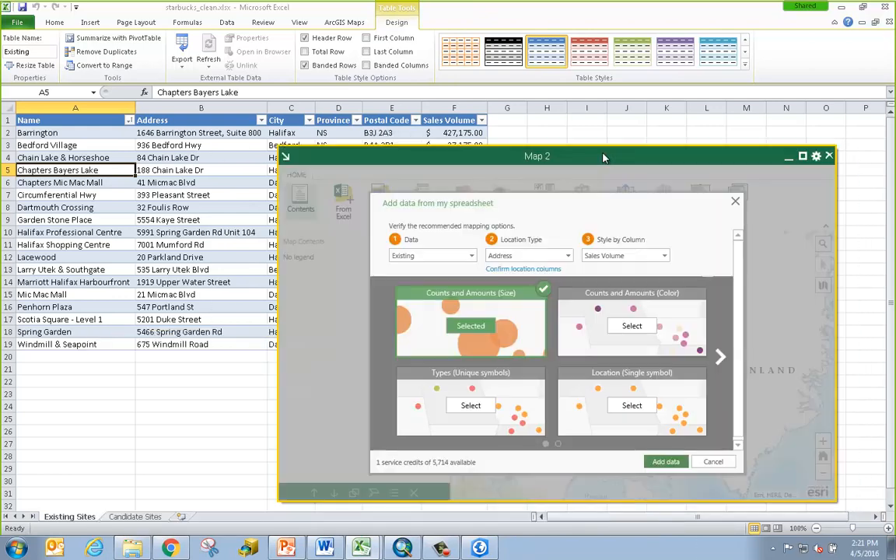
pyautogui.click(569, 257)
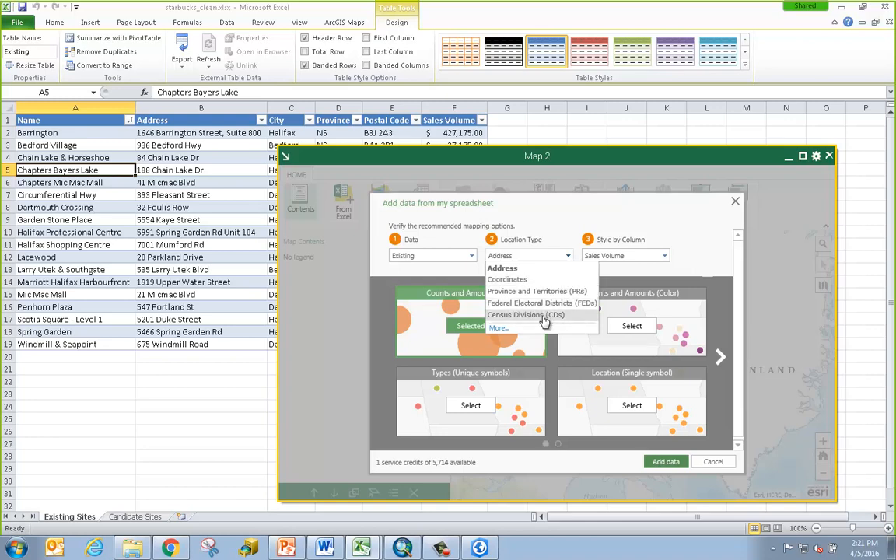
pyautogui.click(549, 227)
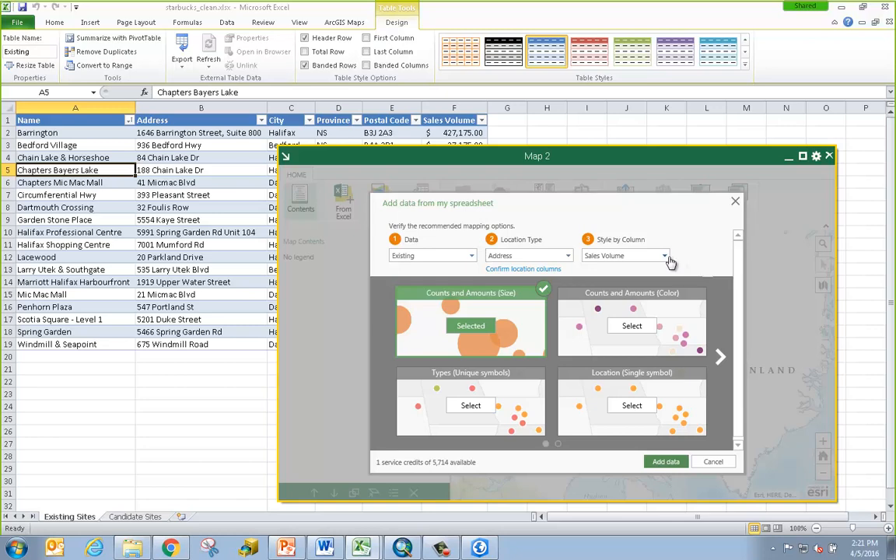
# Add the Existing layer sized by Sales Volume and pan Halifax into view
pyautogui.click(665, 463)
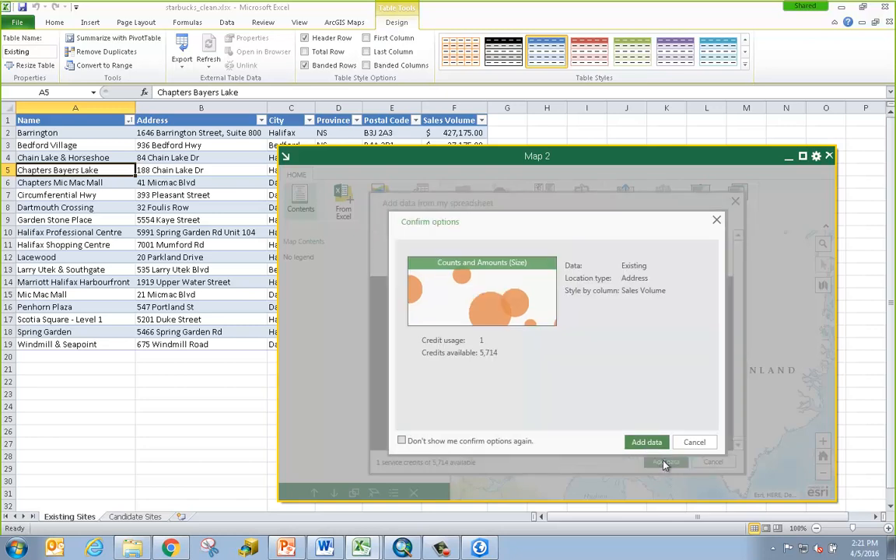
pyautogui.click(653, 441)
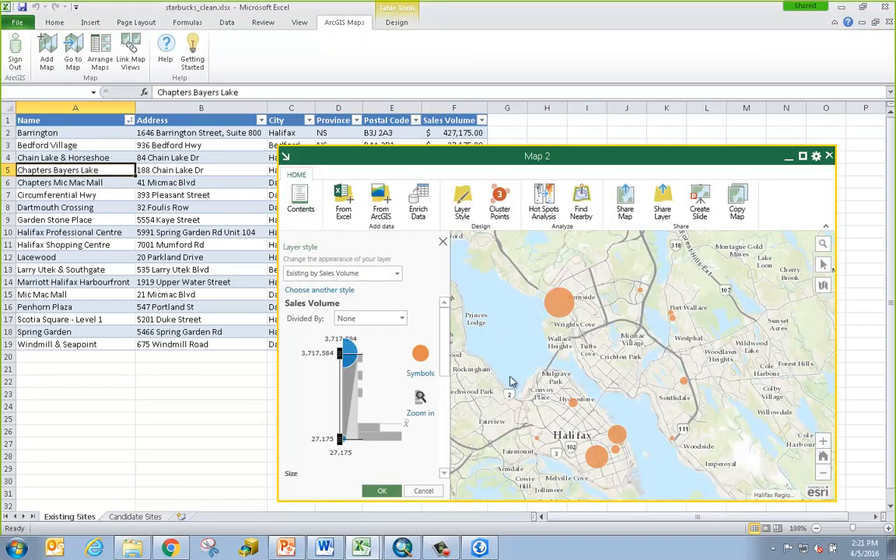
pyautogui.moveTo(467, 362); pyautogui.dragTo(615, 392)
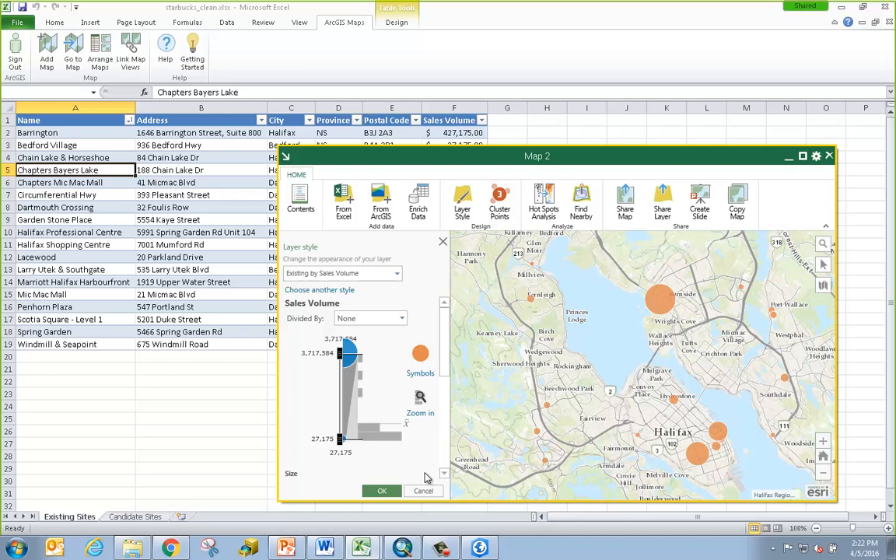
# From the Candidate Sites sheet, add the Candidates table to the map as single-symbol points
pyautogui.click(384, 491)
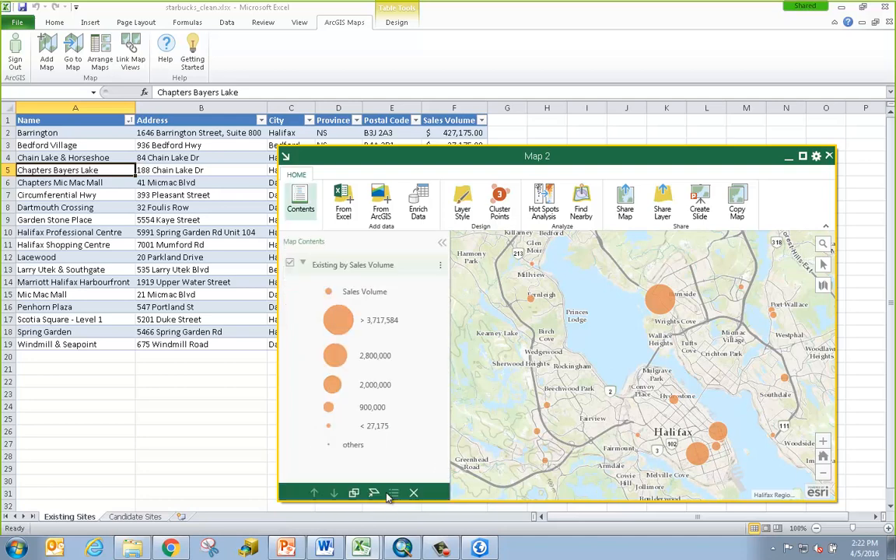
pyautogui.click(136, 516)
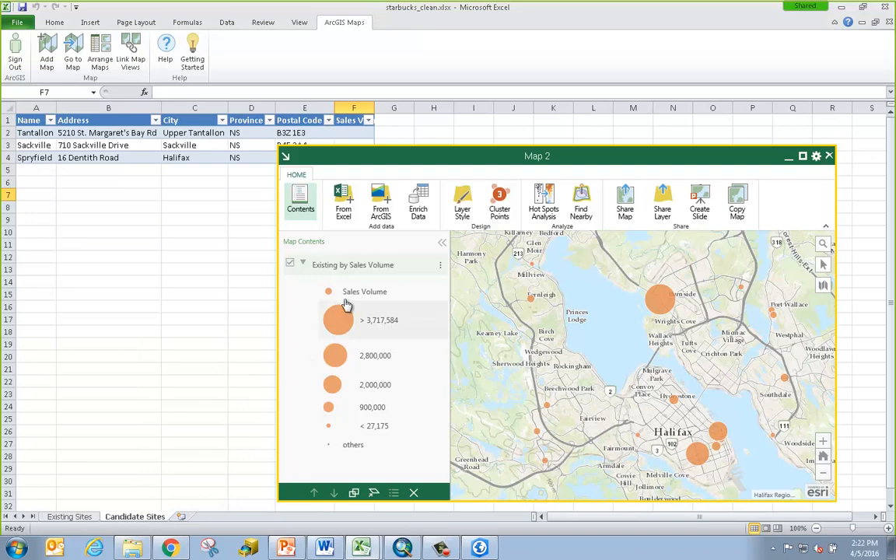
pyautogui.click(349, 208)
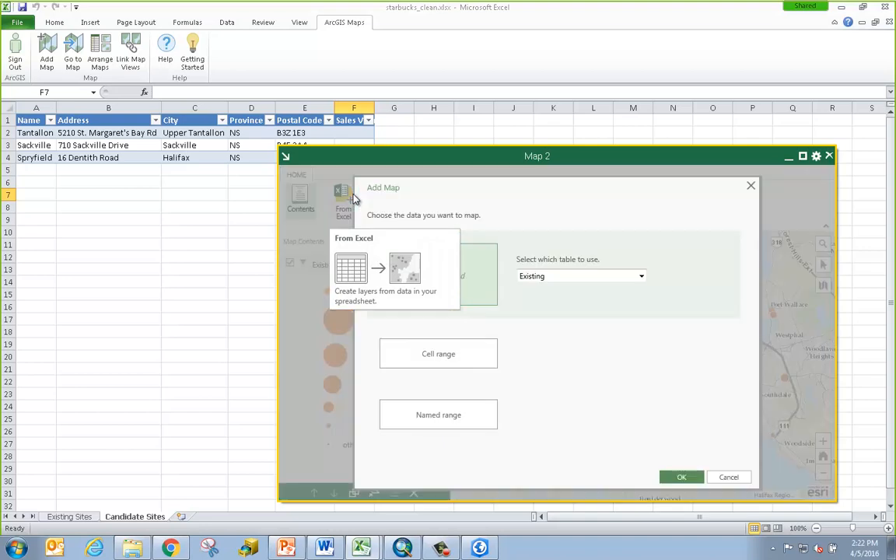
pyautogui.click(614, 279)
pyautogui.click(606, 300)
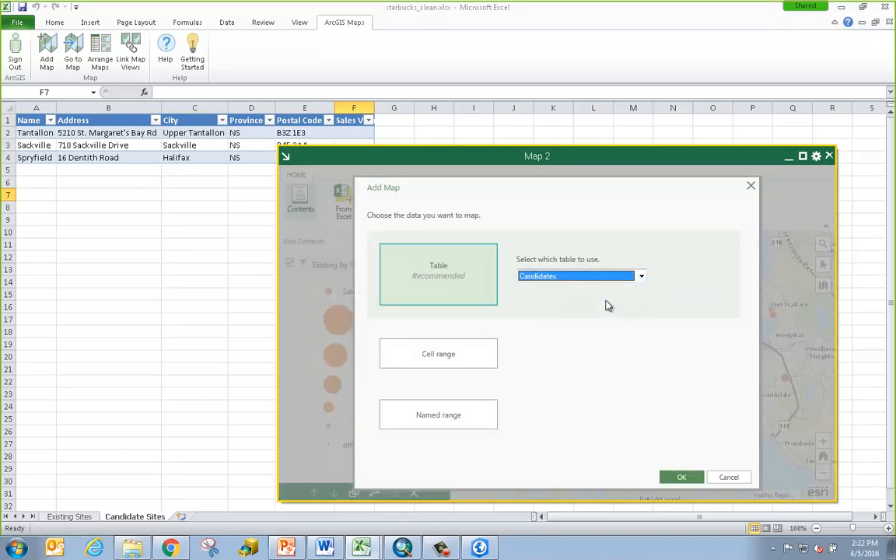
pyautogui.click(680, 479)
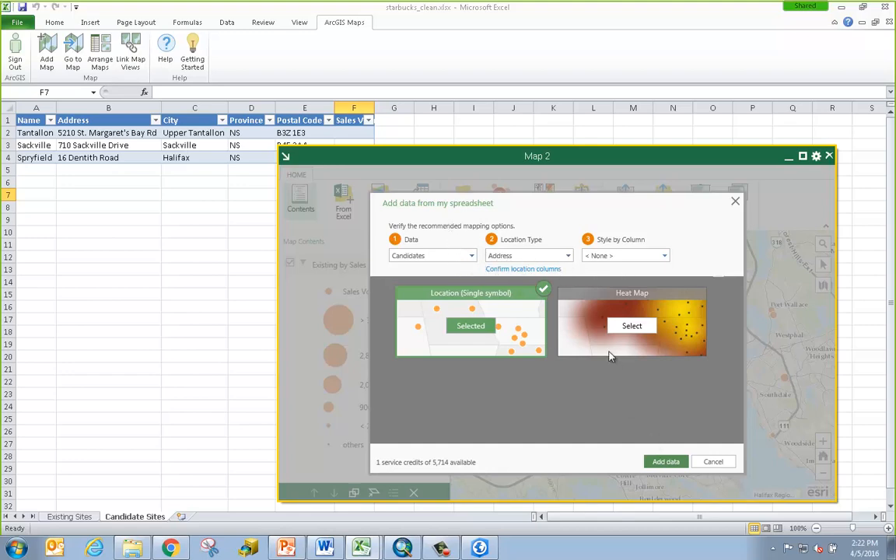
pyautogui.click(665, 462)
pyautogui.click(646, 440)
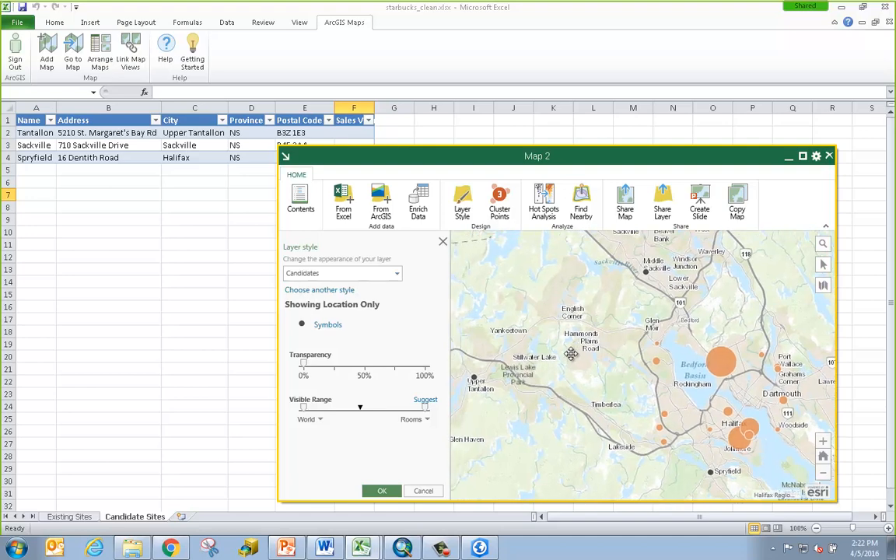
# Style the candidate points as blue circles with symbol size 30
pyautogui.click(335, 329)
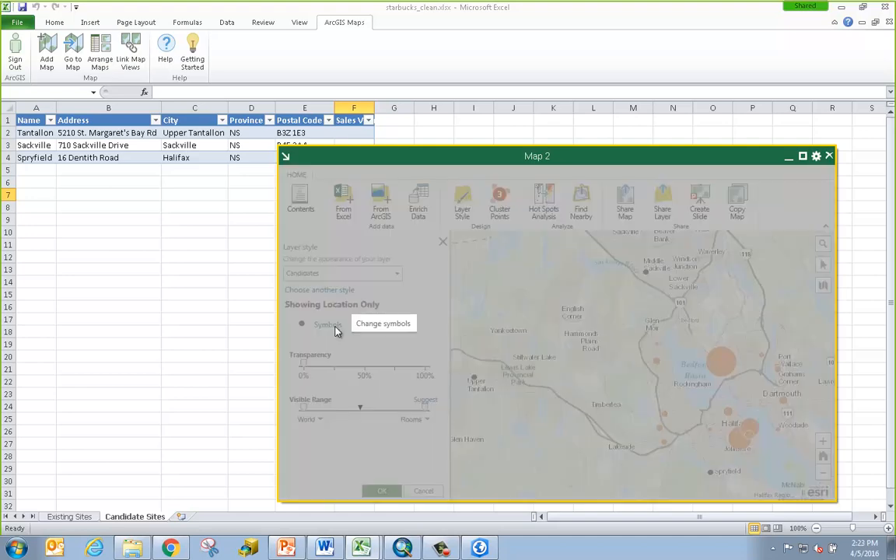
pyautogui.click(480, 292)
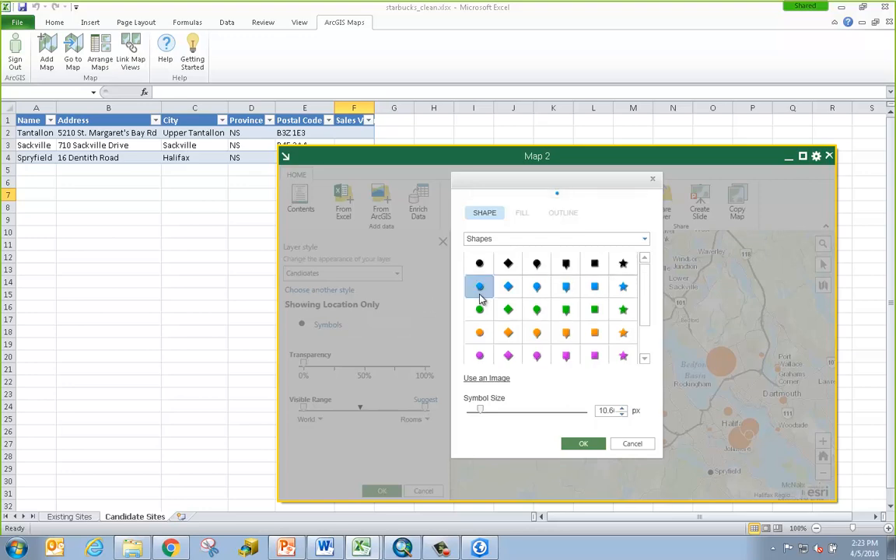
pyautogui.moveTo(599, 411); pyautogui.dragTo(654, 417)
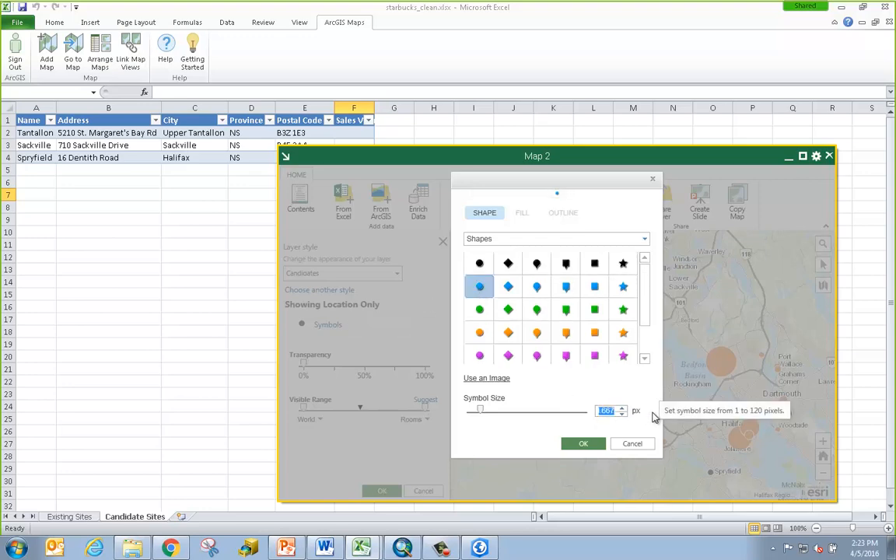
pyautogui.write('30')
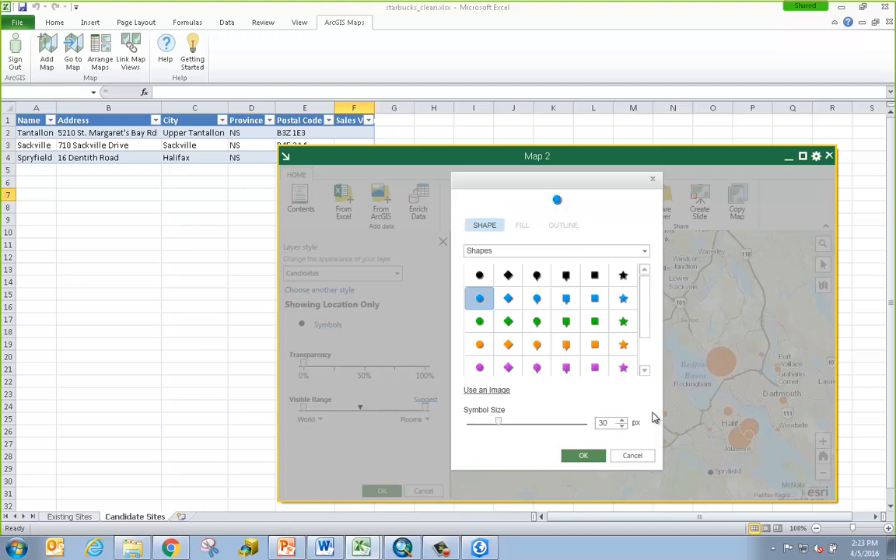
pyautogui.click(579, 458)
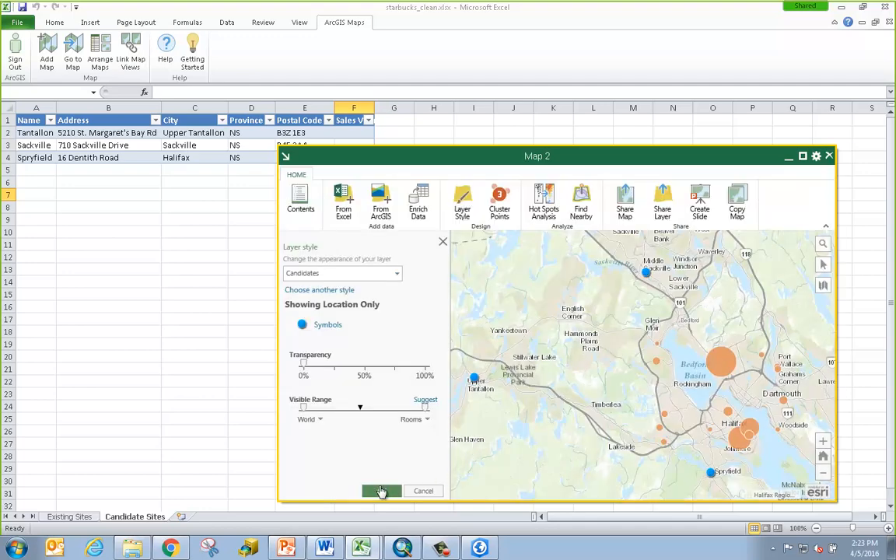
pyautogui.click(381, 491)
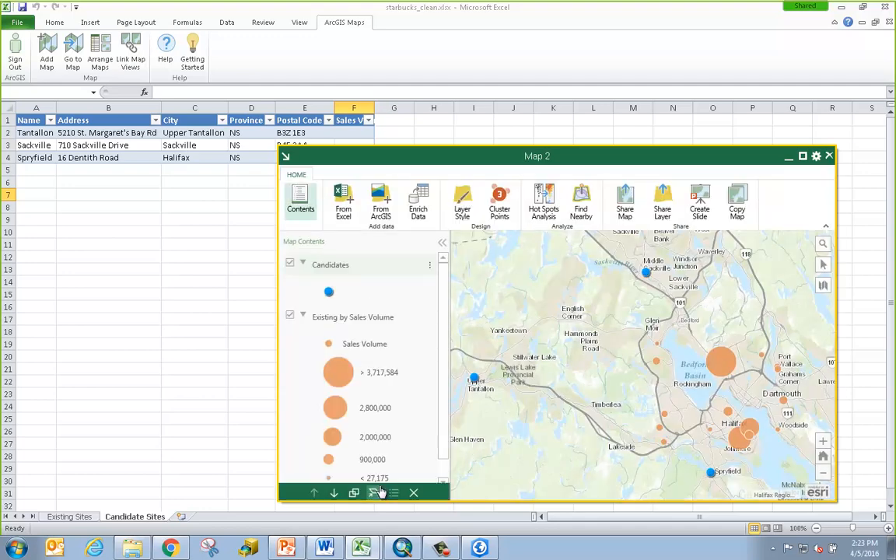
# Hide Map Contents and rename the map title from Map 2 to Starbucks
pyautogui.click(432, 243)
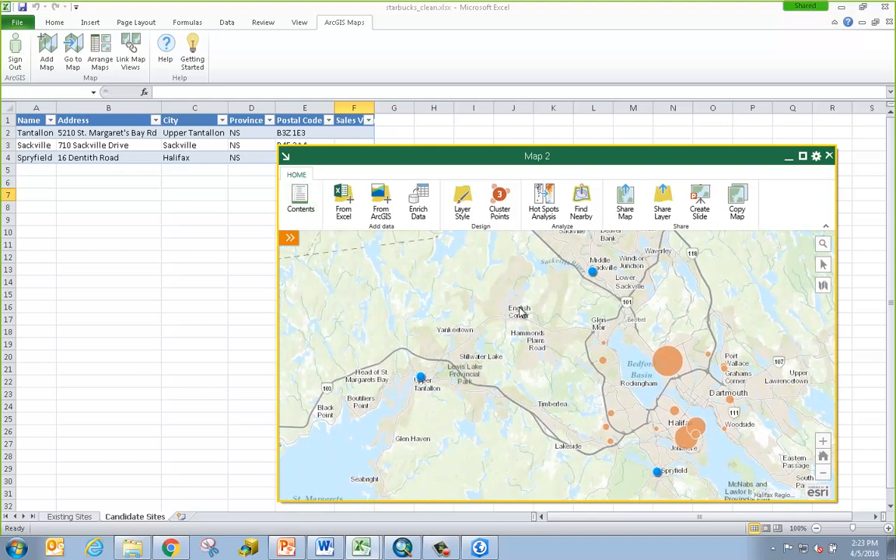
pyautogui.click(815, 157)
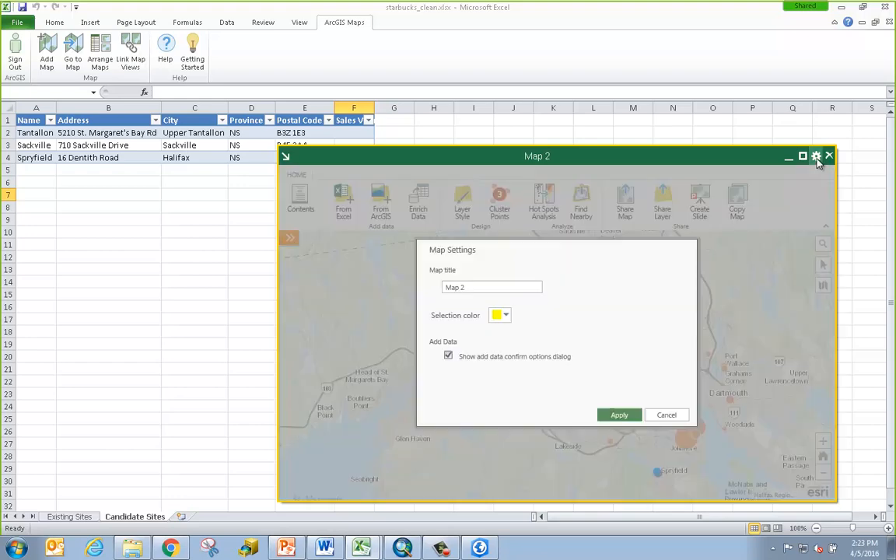
pyautogui.moveTo(477, 287); pyautogui.dragTo(433, 289)
pyautogui.write('Starbucks')
pyautogui.click(614, 415)
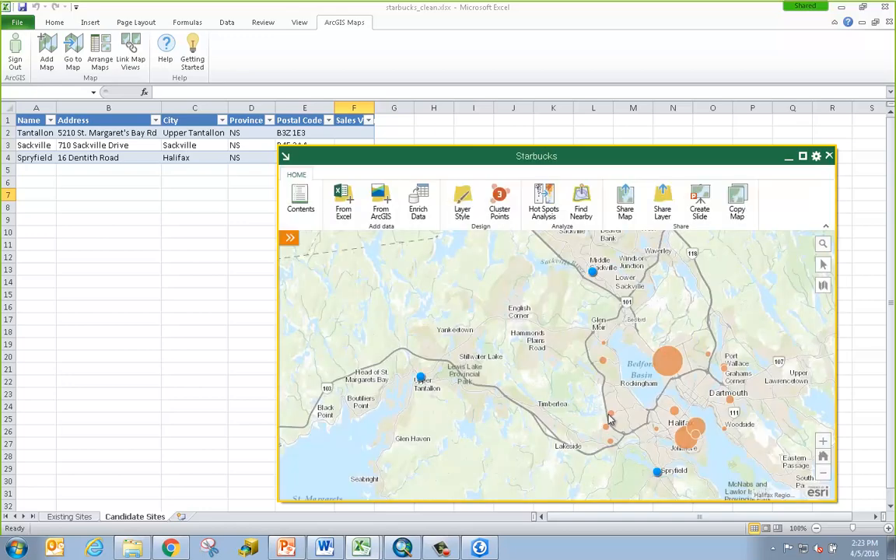
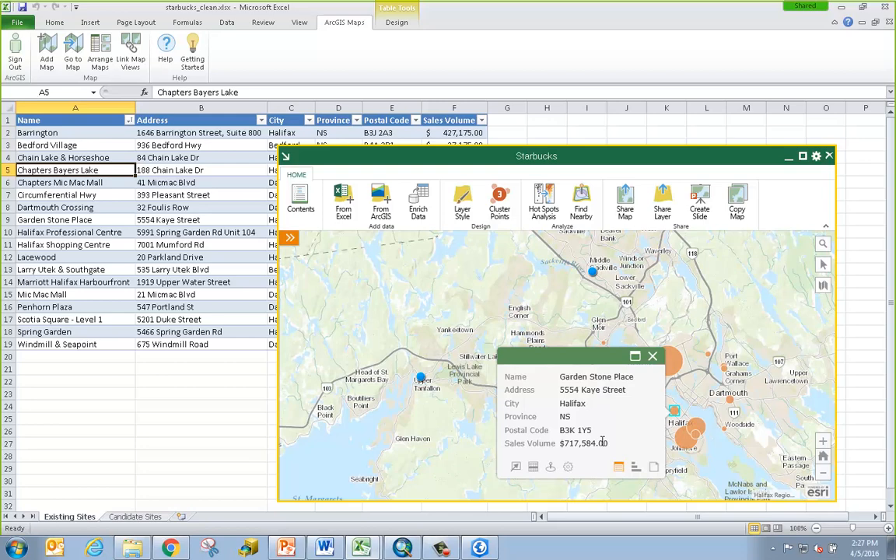
# Show Garden Stone Place's 1-mile ring infographic: average household size 1.84 versus Canada's 2.41
pyautogui.click(635, 466)
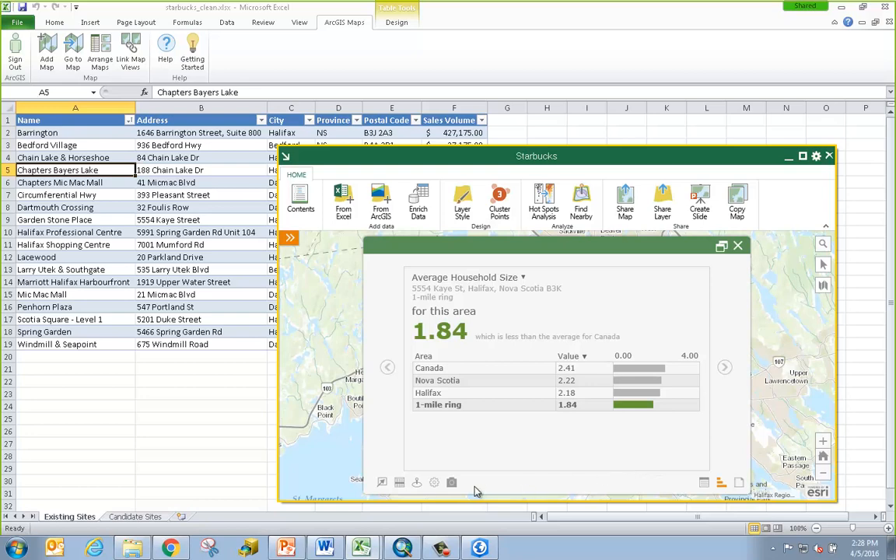
# Set the infographic settings to Drive Times with a 3-minute radius instead of 5
pyautogui.click(434, 484)
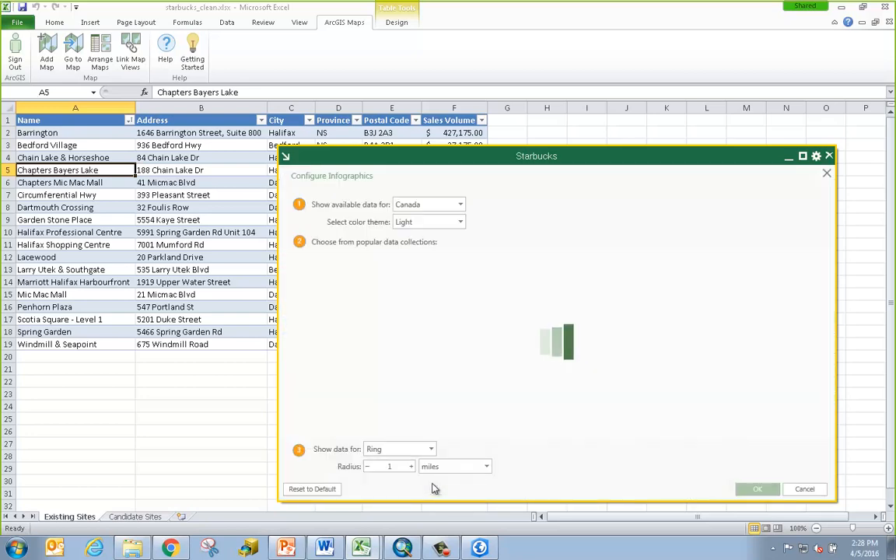
pyautogui.click(428, 454)
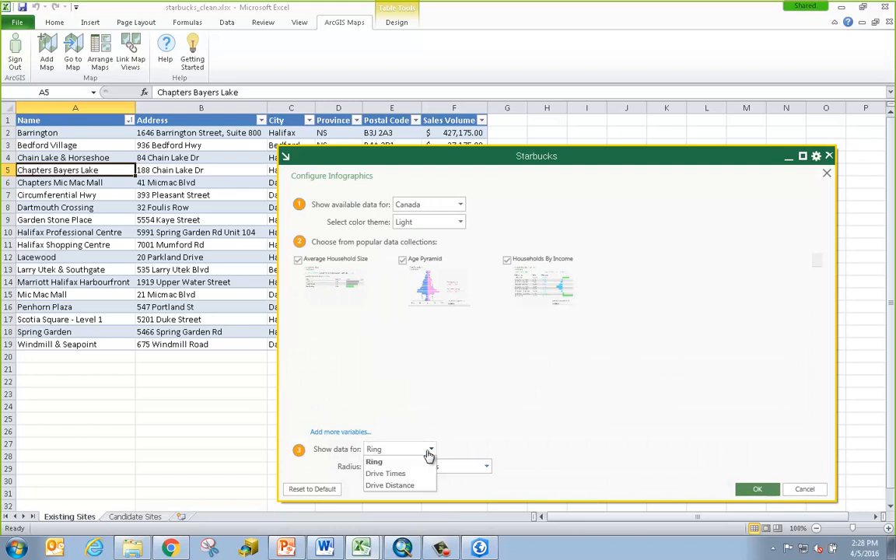
pyautogui.click(386, 473)
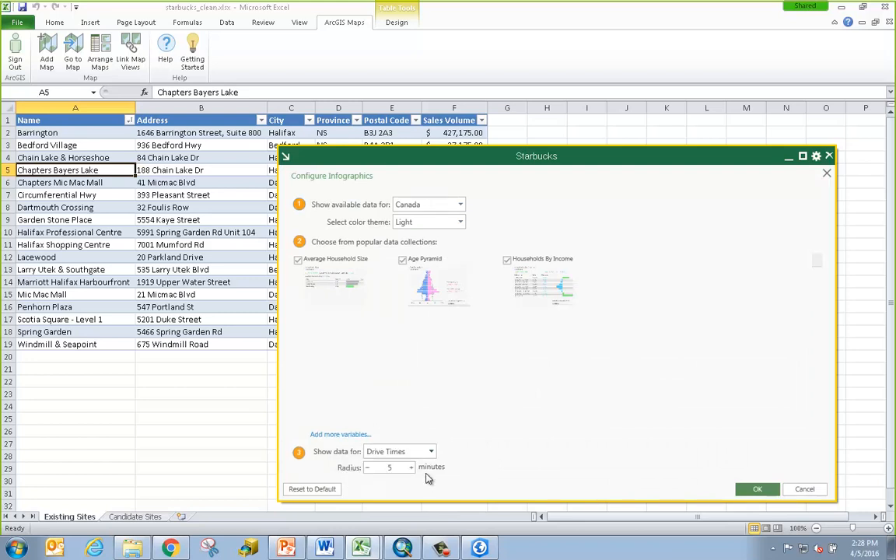
pyautogui.click(367, 469)
pyautogui.click(367, 470)
pyautogui.click(756, 490)
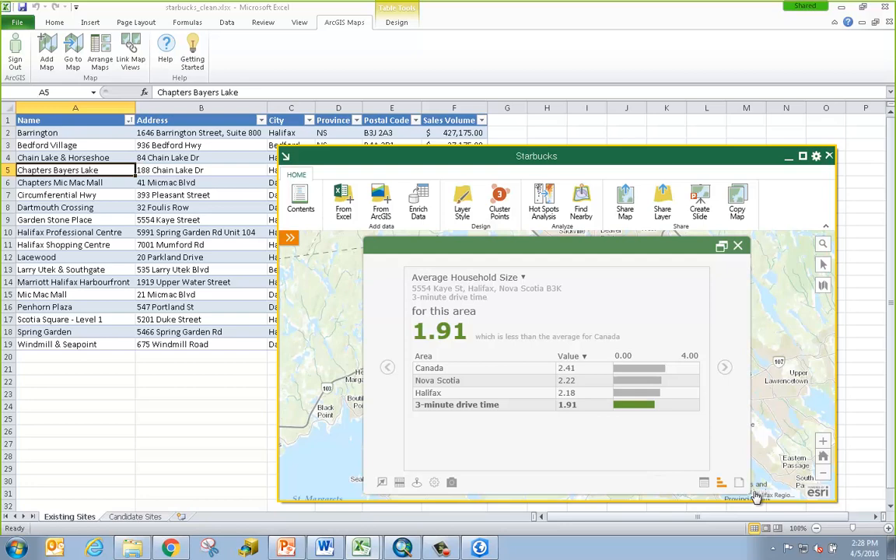
# Switch the Garden Stone Place pop-up between infographic and attributes, ending on attributes
pyautogui.click(703, 486)
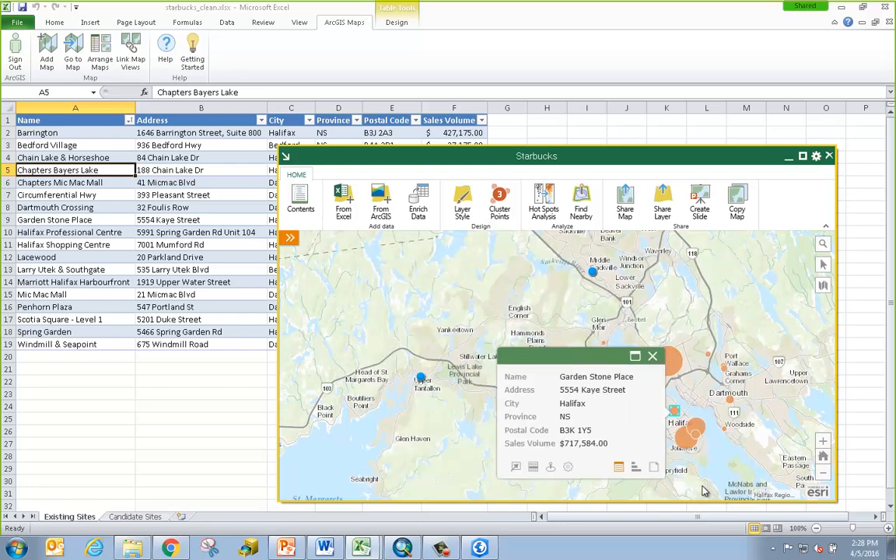
pyautogui.click(635, 468)
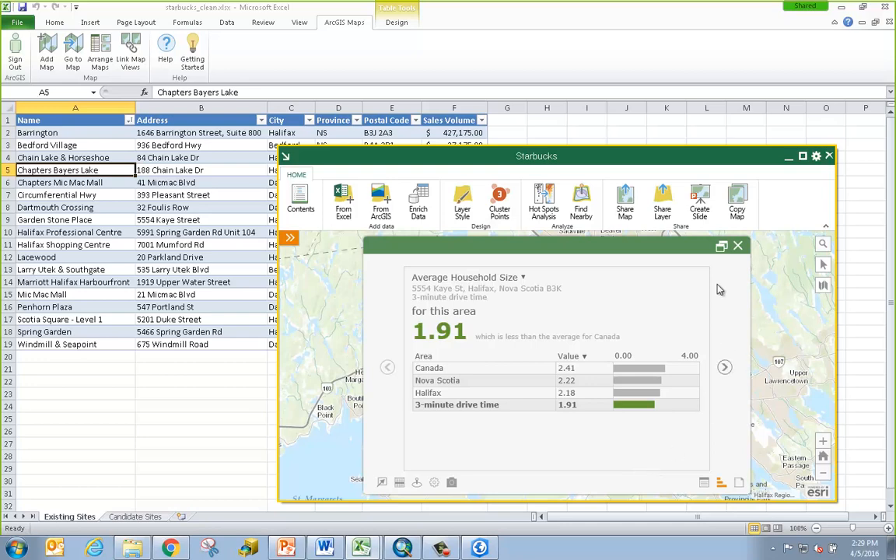
pyautogui.click(704, 485)
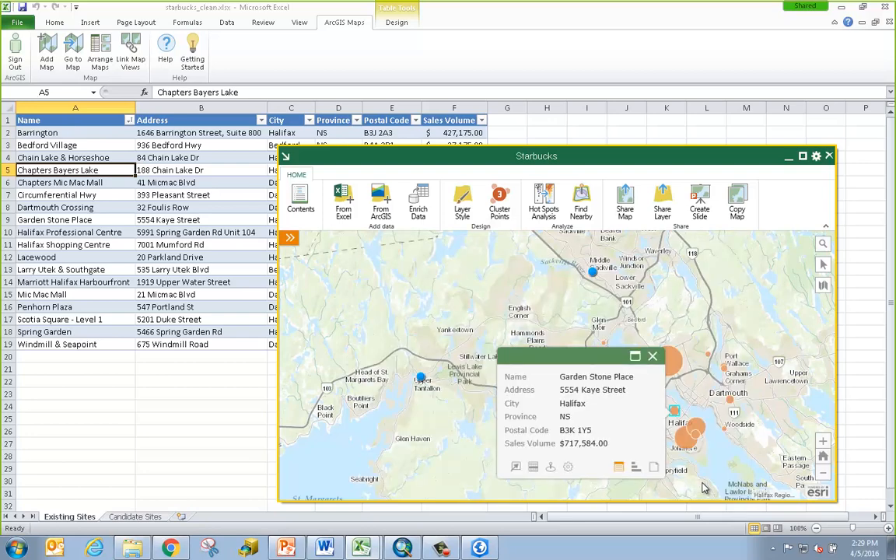
# Close the store pop-up and open Enrich Data for the Existing by Sales Volume layer
pyautogui.click(653, 358)
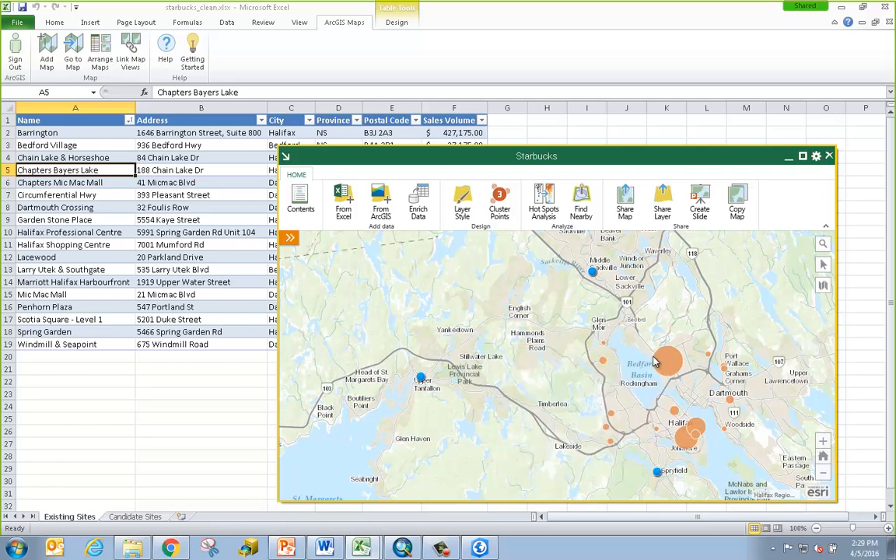
pyautogui.click(424, 205)
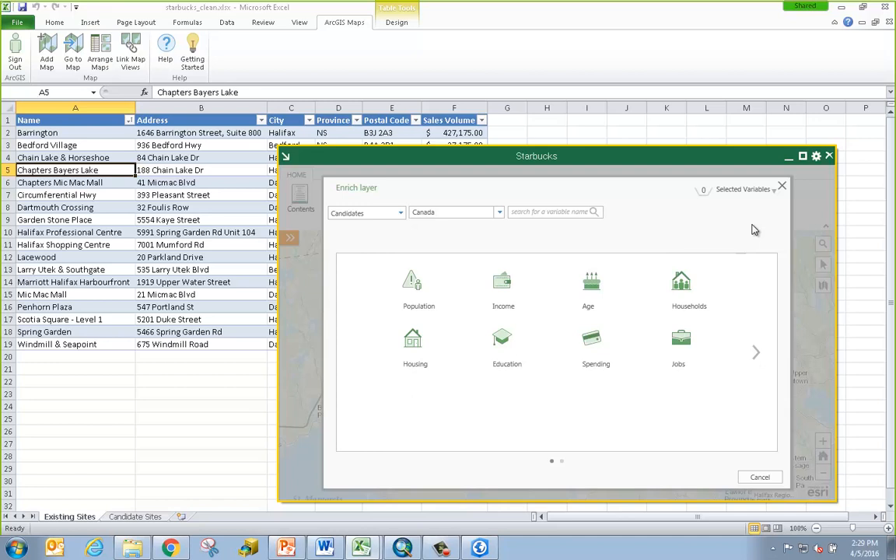
pyautogui.click(399, 215)
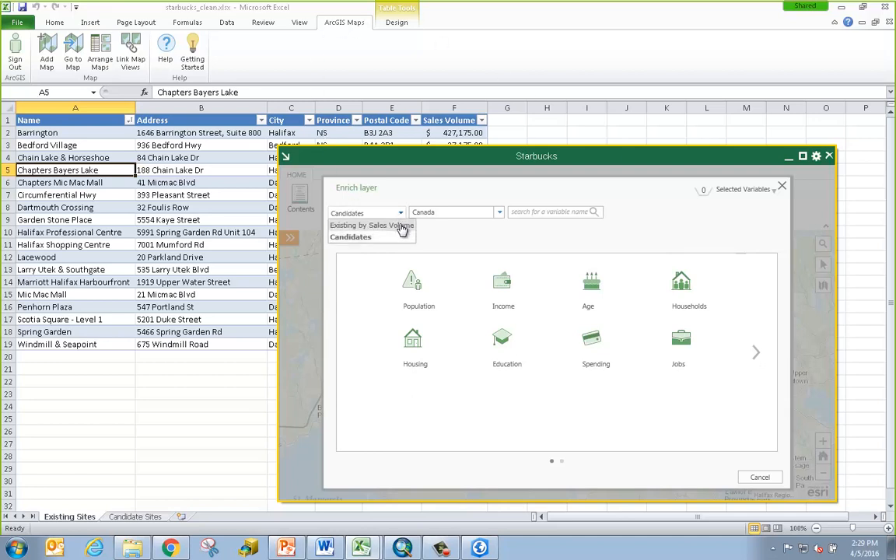
pyautogui.click(401, 226)
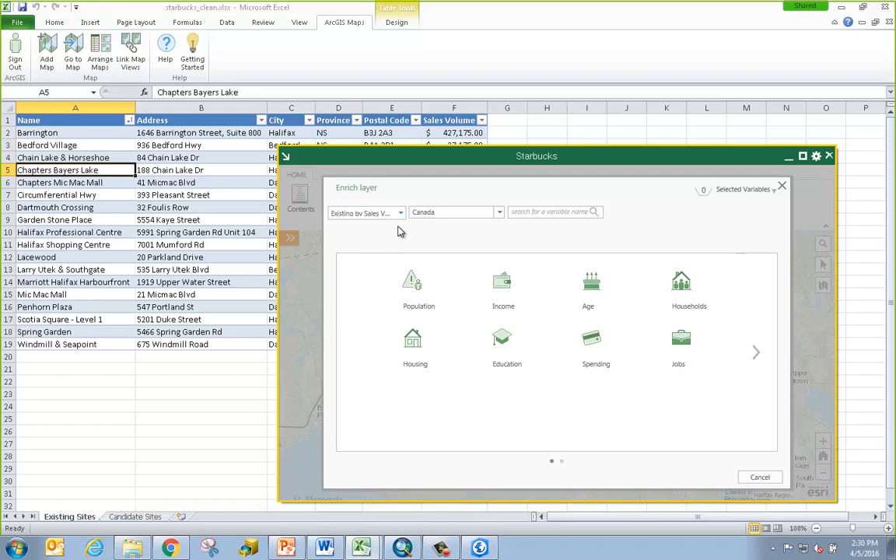
# Tick the 2015 Total Daytime Population and Total Population variables under Population
pyautogui.click(420, 282)
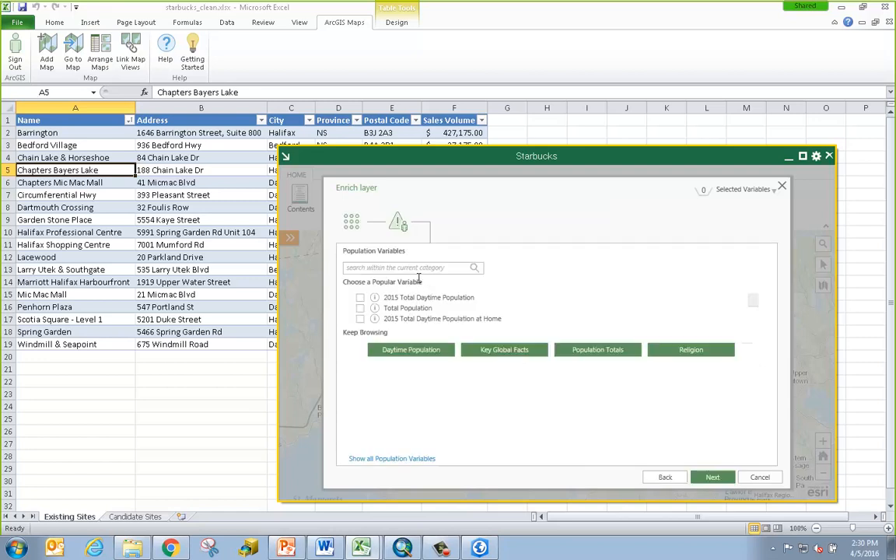
pyautogui.click(360, 297)
pyautogui.click(352, 222)
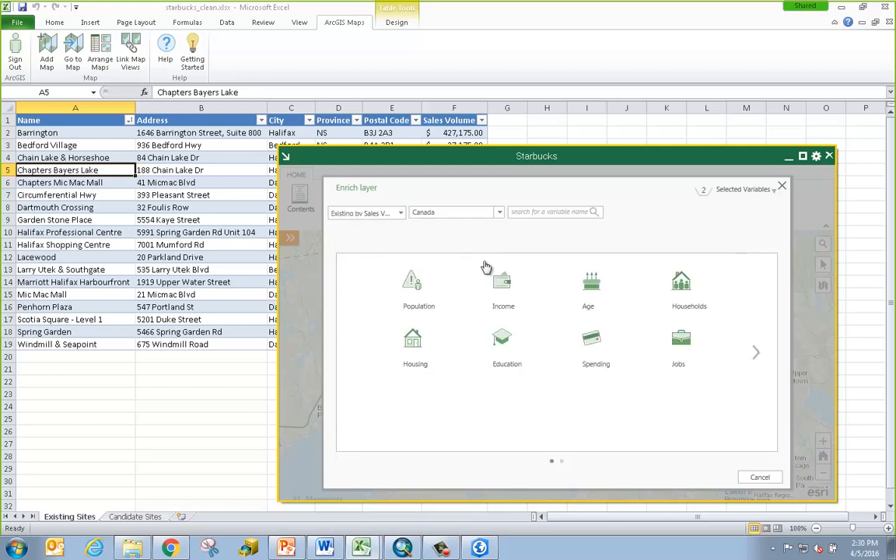
# Add 2015 Median household income from Income > Household Income - Constant Year
pyautogui.click(498, 285)
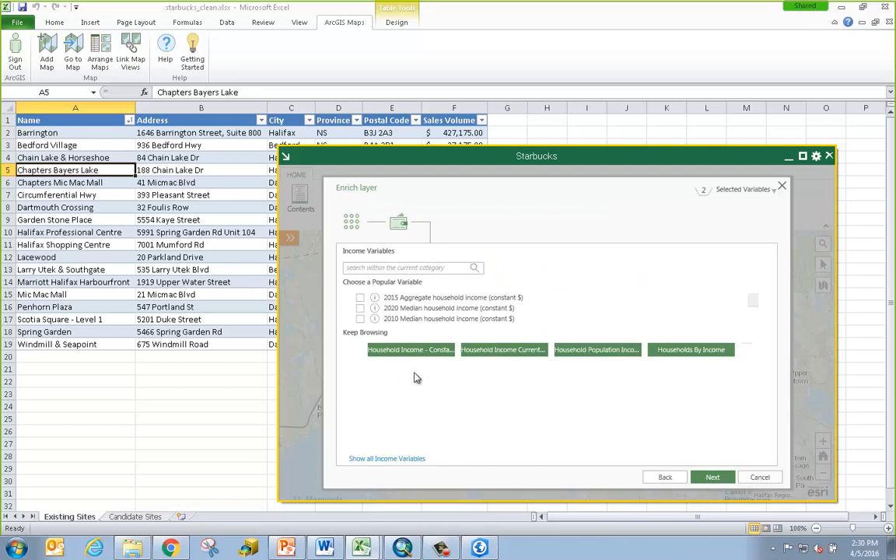
pyautogui.click(403, 350)
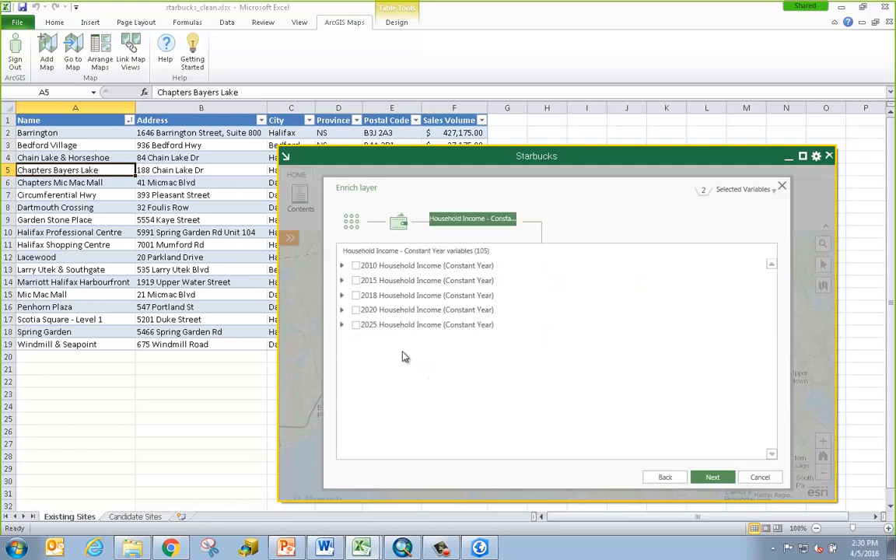
pyautogui.click(342, 281)
pyautogui.scroll(-5, 369, 350)
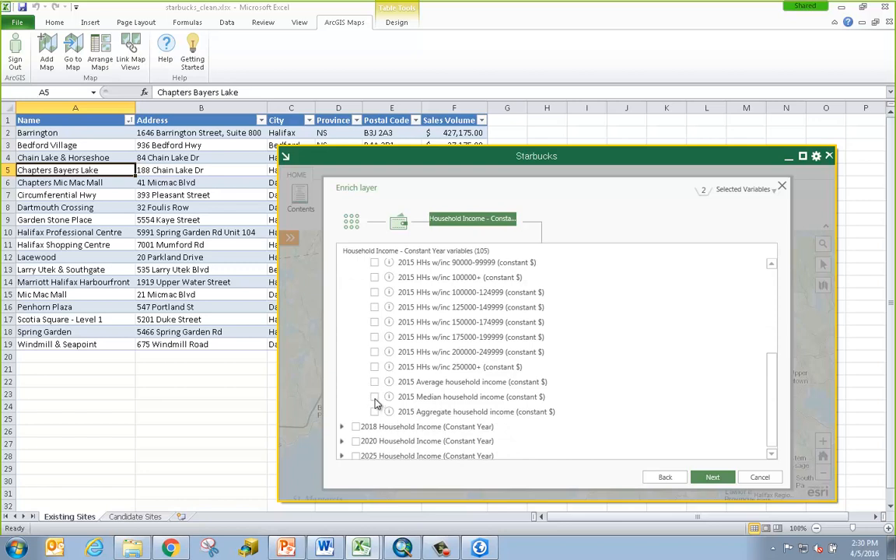
pyautogui.click(375, 397)
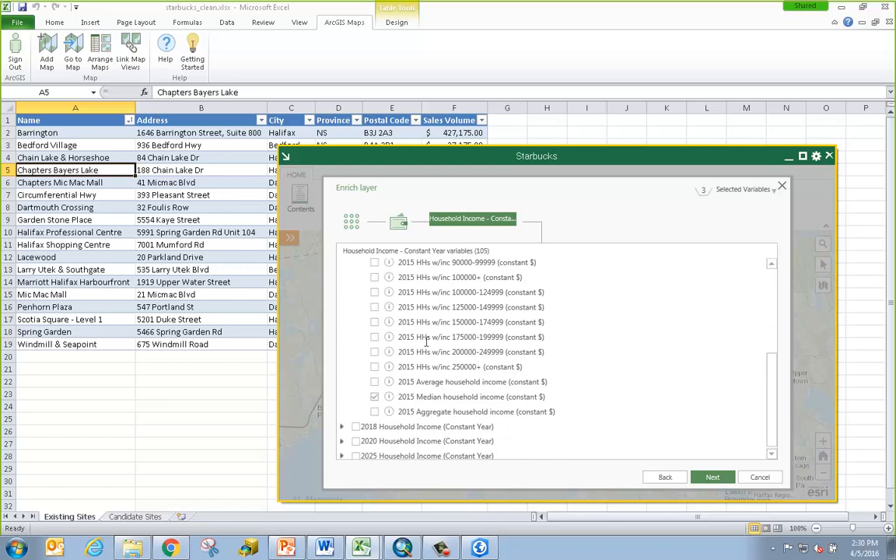
pyautogui.click(352, 223)
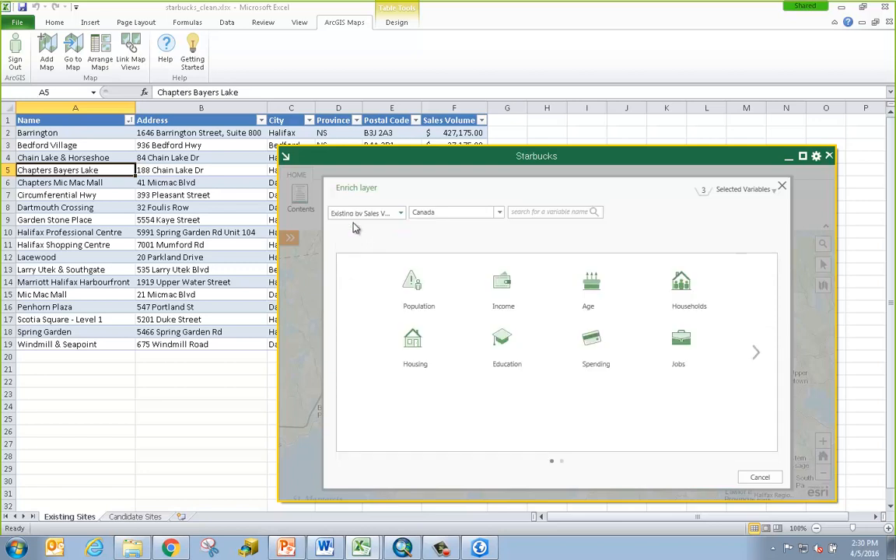
# Tick Spending > Food's Non-alcoholic beverages and other food products, then review all four variables
pyautogui.click(594, 346)
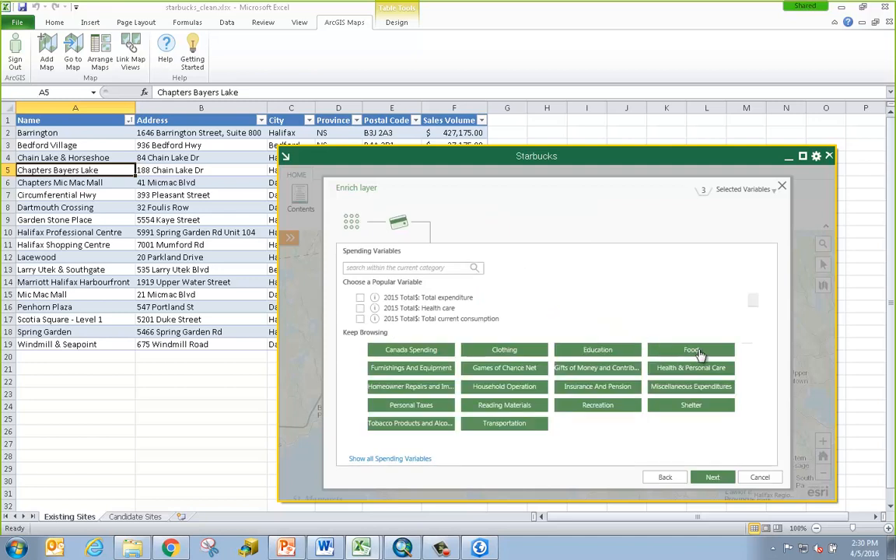
pyautogui.click(699, 354)
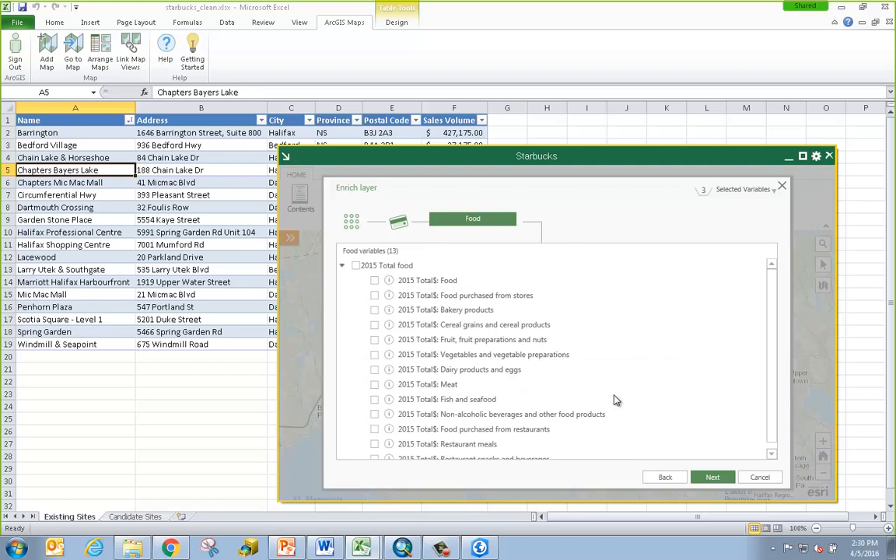
pyautogui.click(374, 416)
pyautogui.click(743, 190)
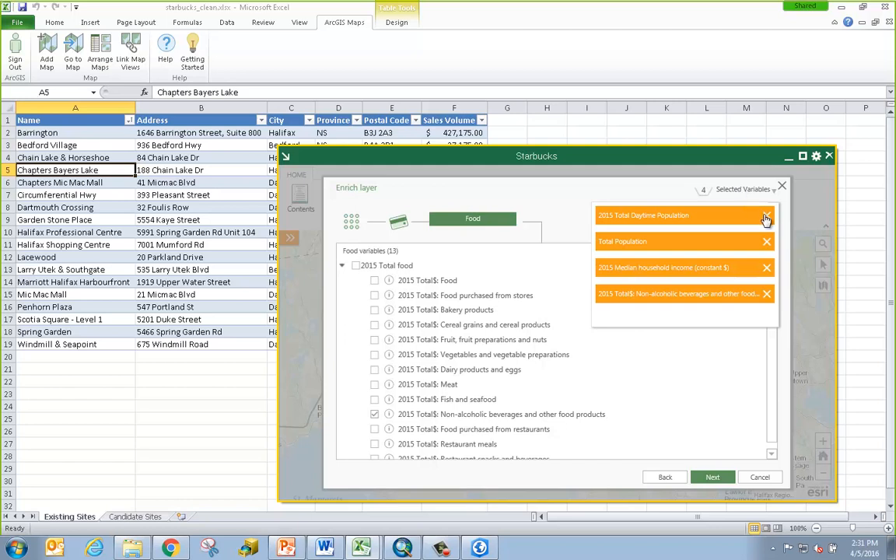
# Set the study area to 3-minute drive times, add the data to Existing Sites, and confirm
pyautogui.click(705, 479)
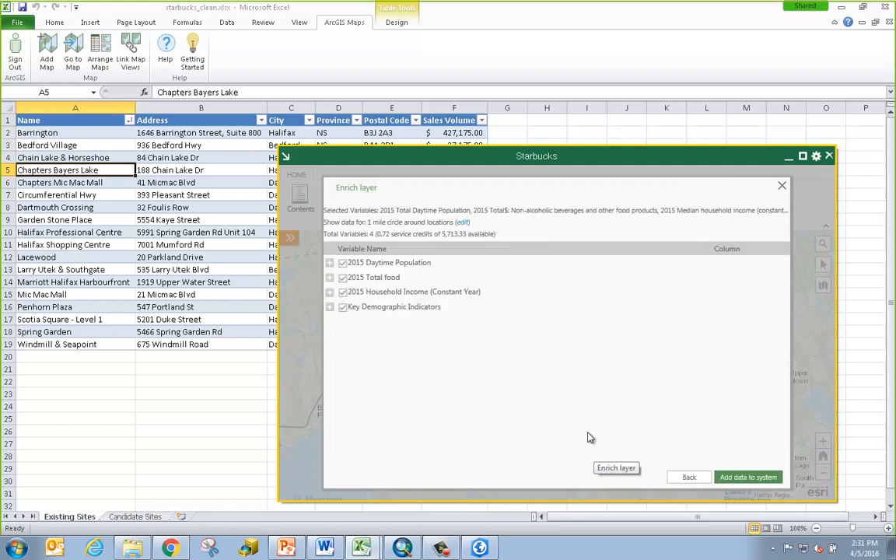
pyautogui.click(461, 222)
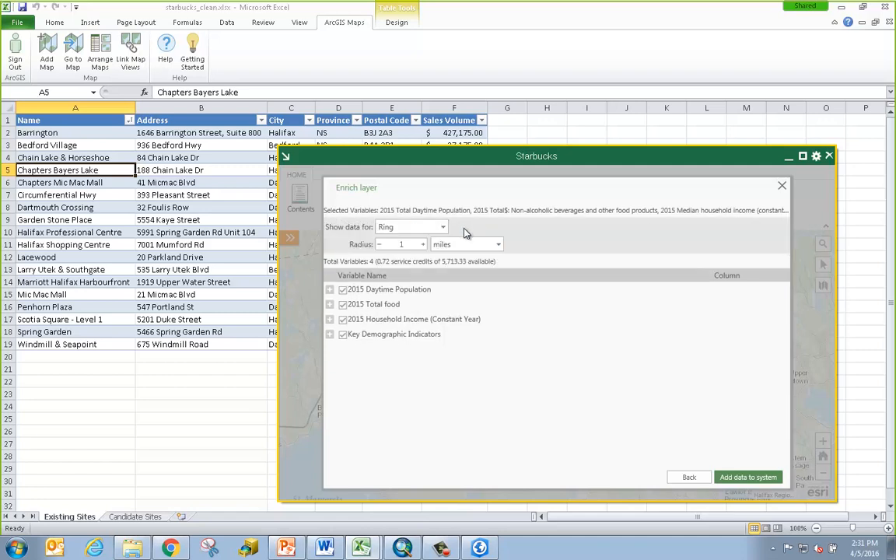
pyautogui.click(385, 227)
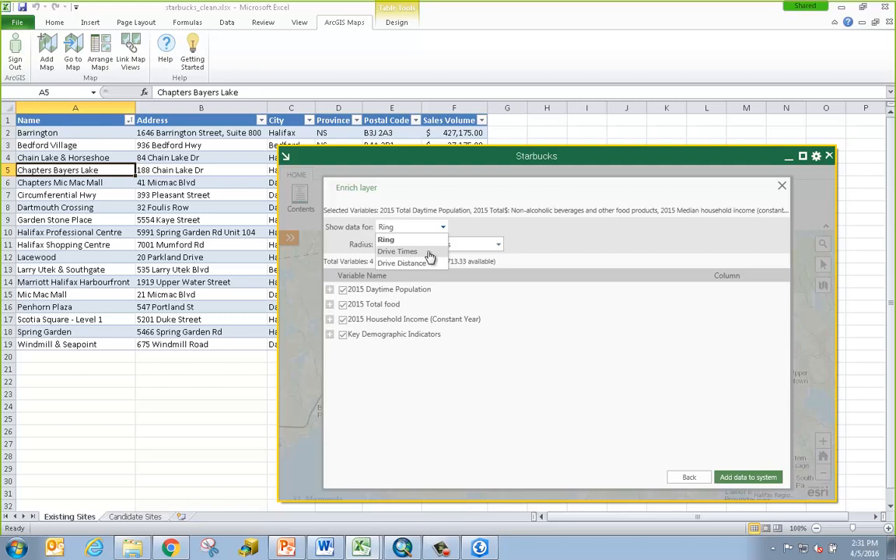
pyautogui.click(427, 252)
pyautogui.click(381, 243)
pyautogui.click(380, 243)
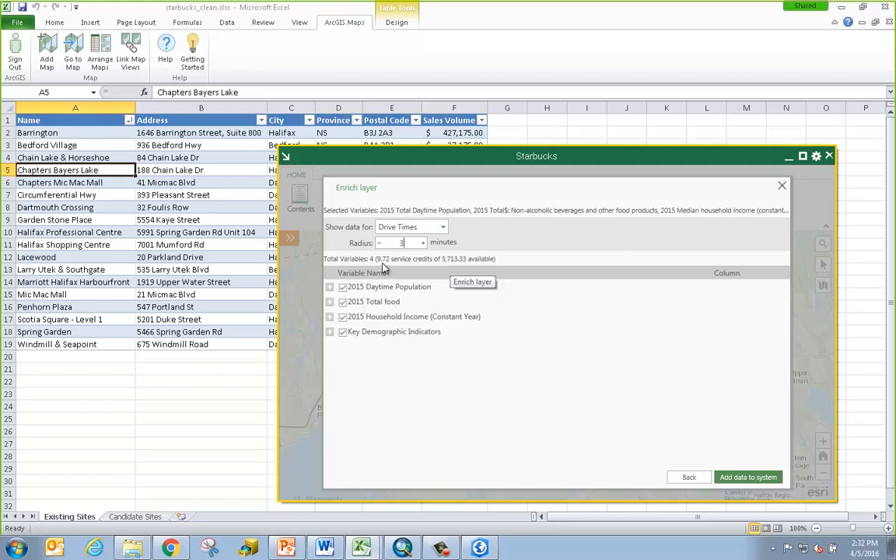
pyautogui.click(748, 478)
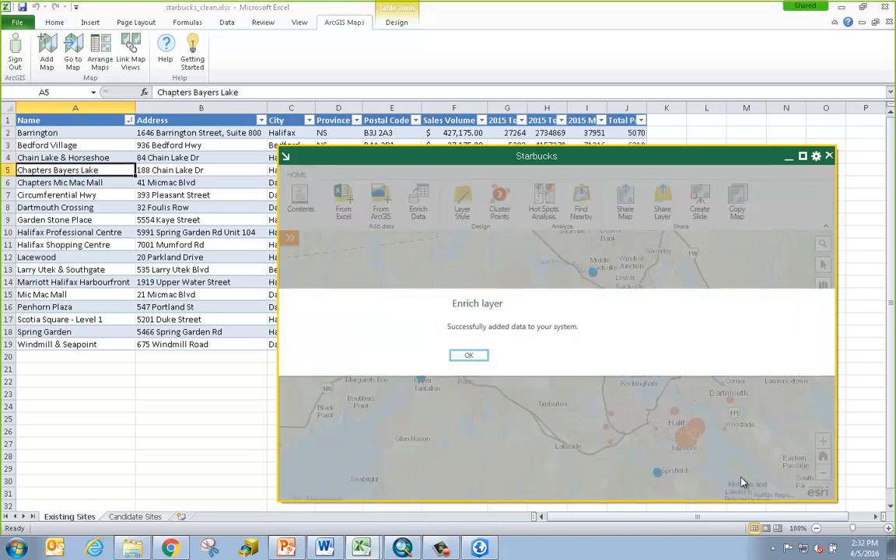
pyautogui.click(467, 357)
# Read the new column headings G1–J1, then switch to the Candidate Sites sheet
pyautogui.moveTo(544, 156); pyautogui.dragTo(552, 321)
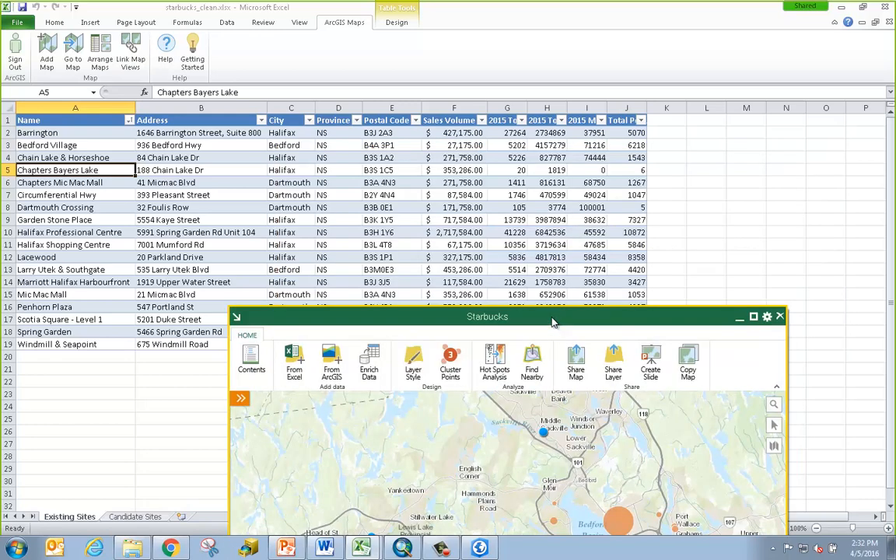
pyautogui.click(507, 121)
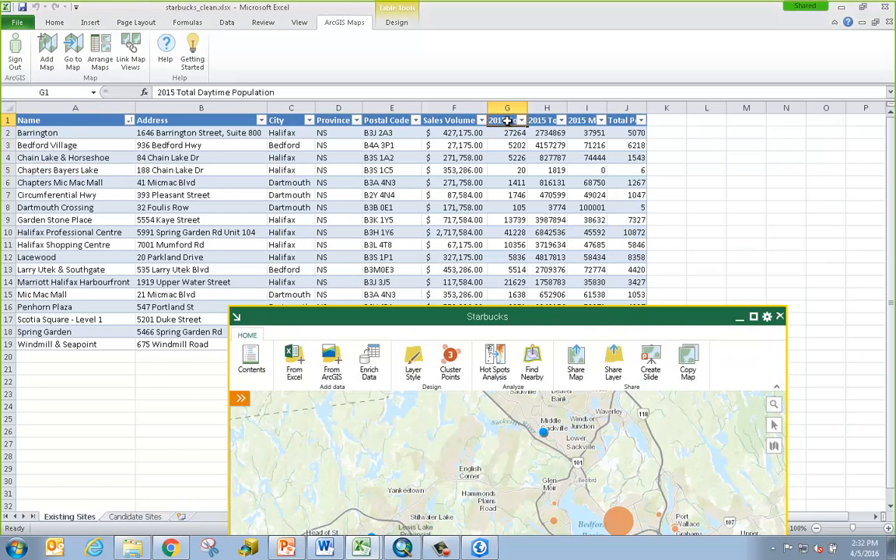
pyautogui.click(547, 121)
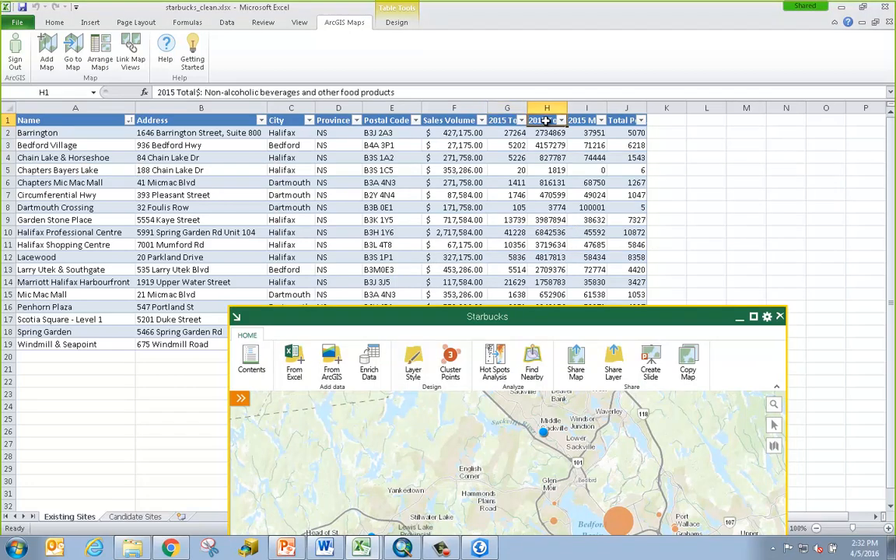
pyautogui.click(582, 120)
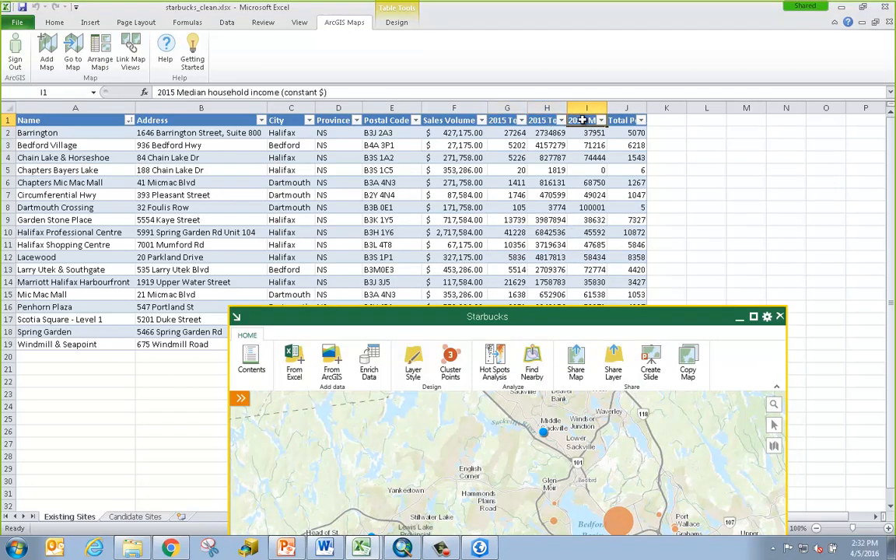
pyautogui.click(623, 121)
pyautogui.moveTo(620, 320); pyautogui.dragTo(659, 156)
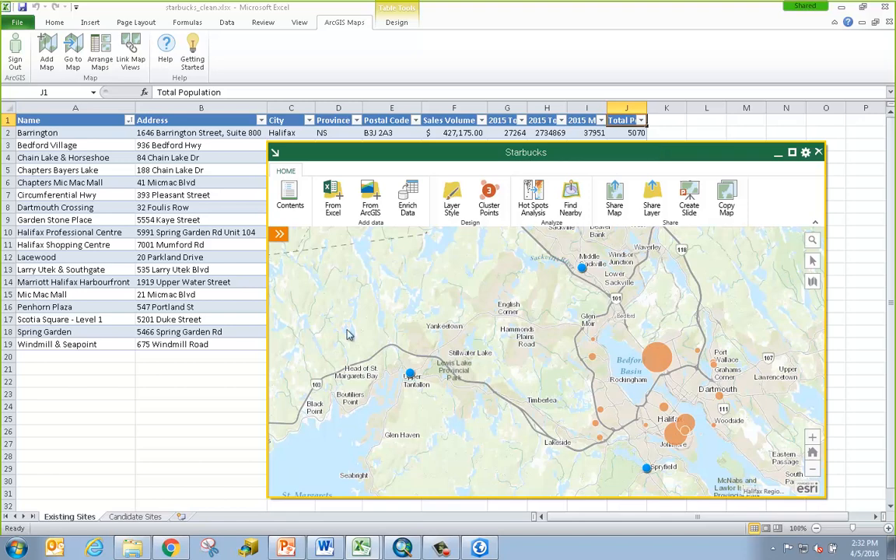
pyautogui.click(137, 516)
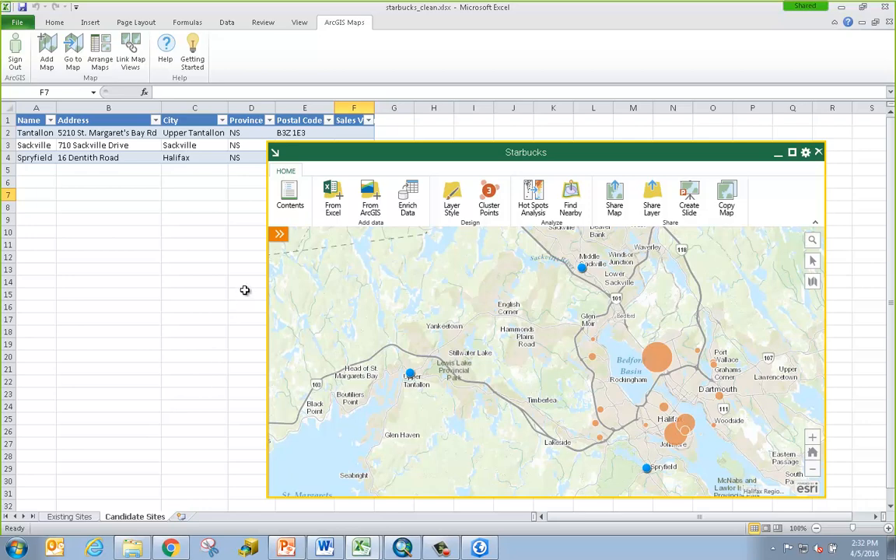
# Enrich the Candidates layer, ticking 2015 Total Daytime Population and Total Population
pyautogui.click(406, 199)
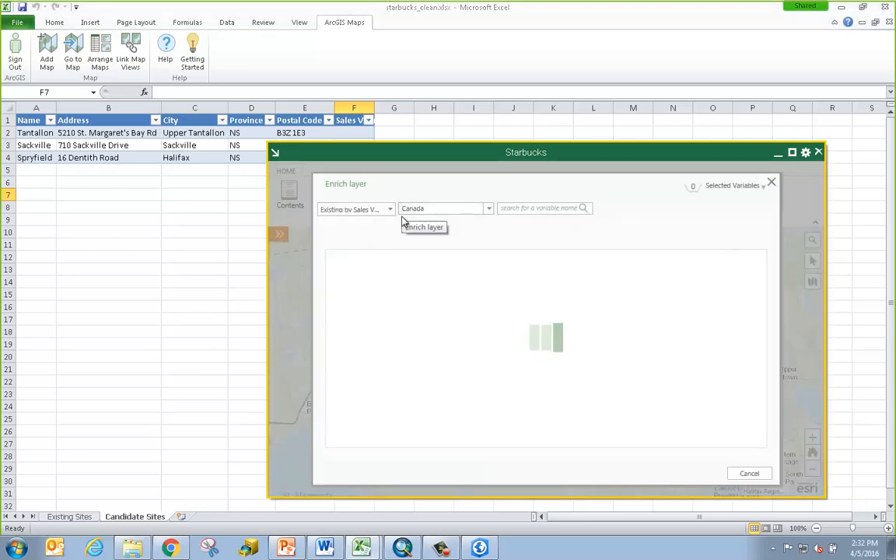
pyautogui.click(391, 211)
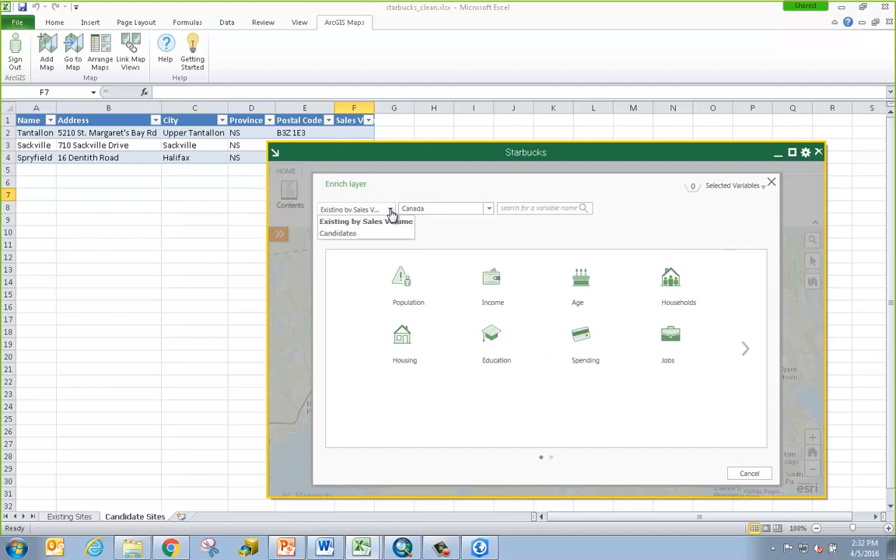
pyautogui.click(384, 235)
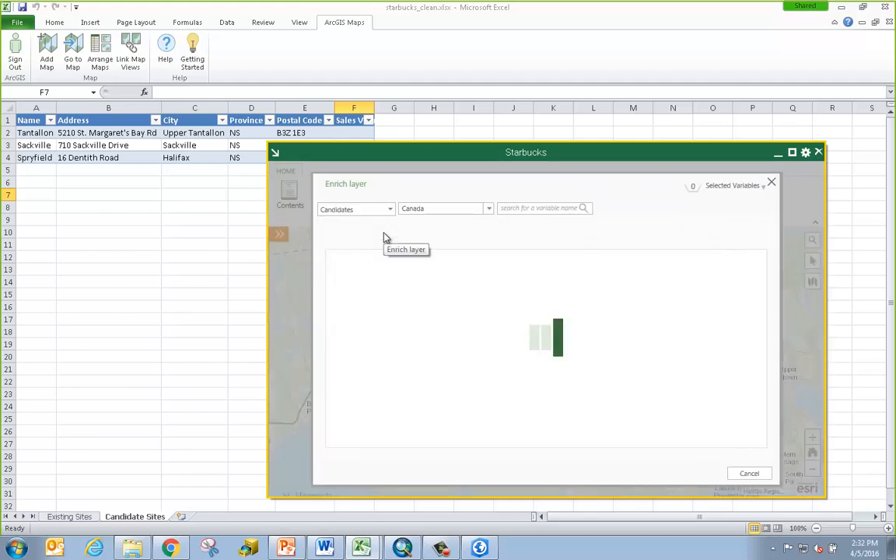
pyautogui.click(400, 272)
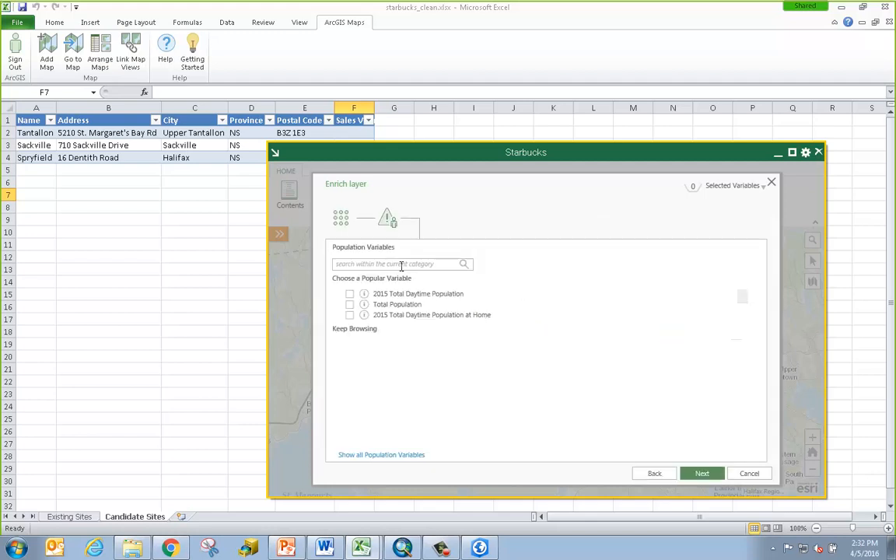
pyautogui.click(351, 294)
pyautogui.click(351, 305)
pyautogui.click(341, 221)
# Add 2015 Median household income and Non-alcoholic beverages spending, then review the four variables
pyautogui.click(490, 281)
pyautogui.click(378, 348)
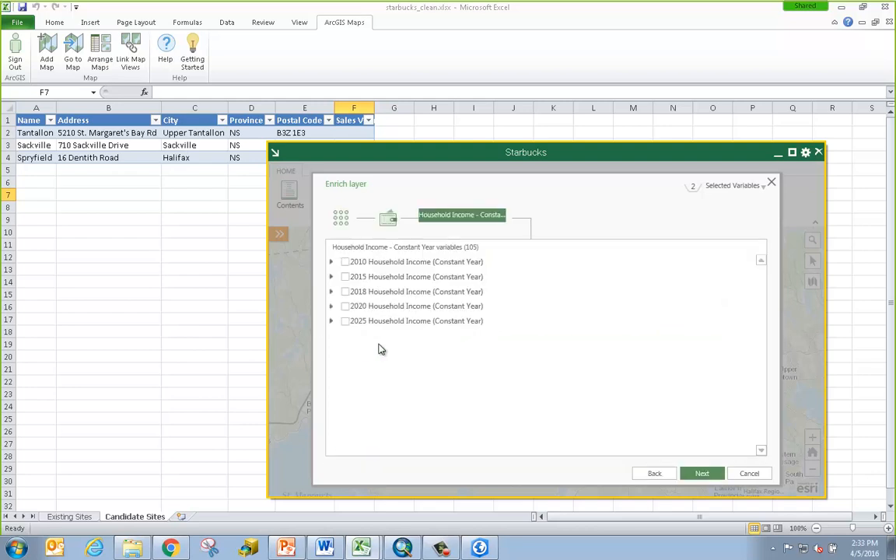
pyautogui.click(331, 278)
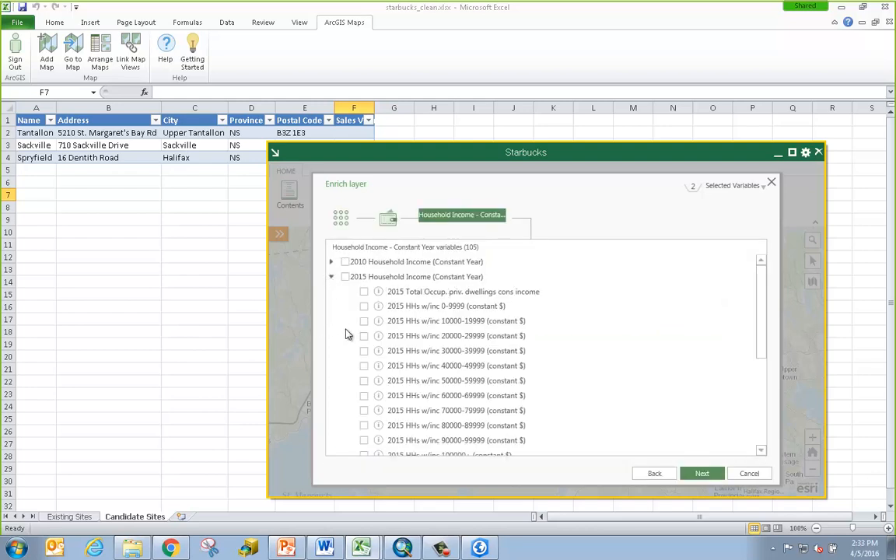
pyautogui.scroll(-4, 362, 354)
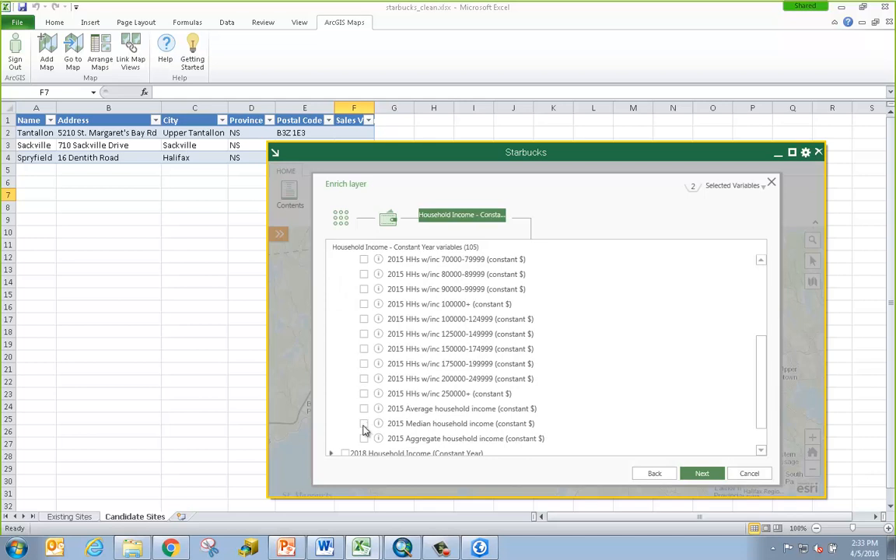
pyautogui.click(364, 423)
pyautogui.click(345, 224)
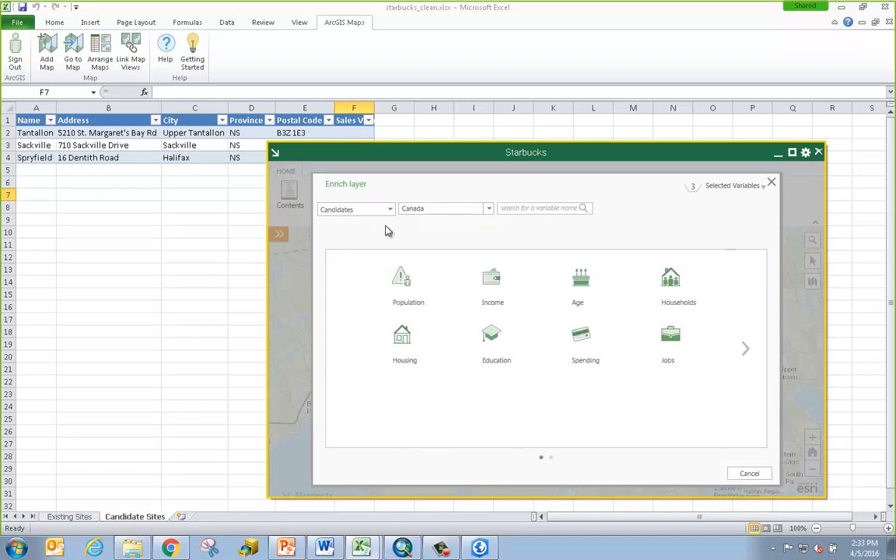
pyautogui.click(579, 336)
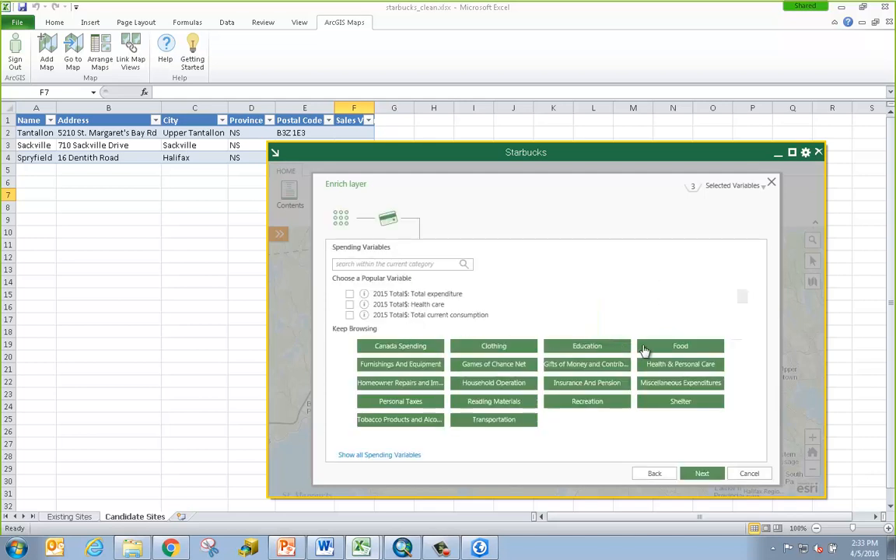
pyautogui.click(682, 347)
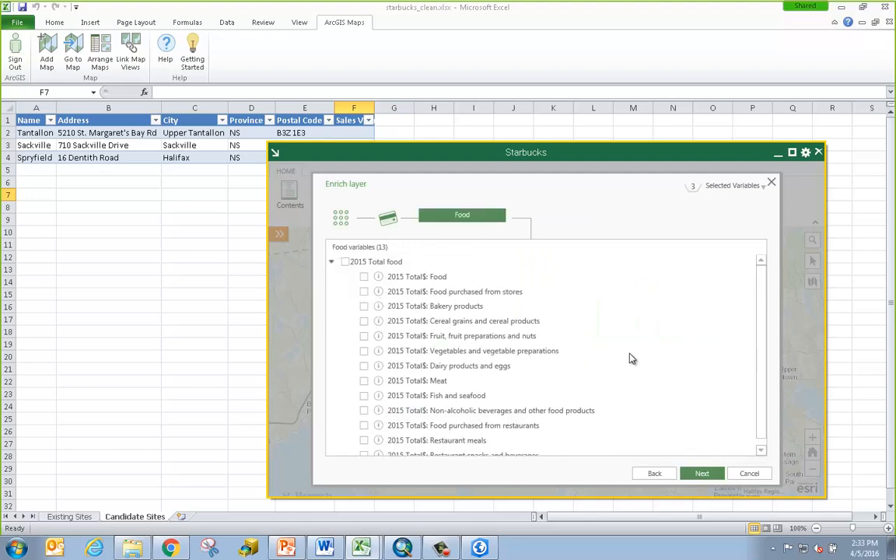
pyautogui.scroll(-1, 632, 362)
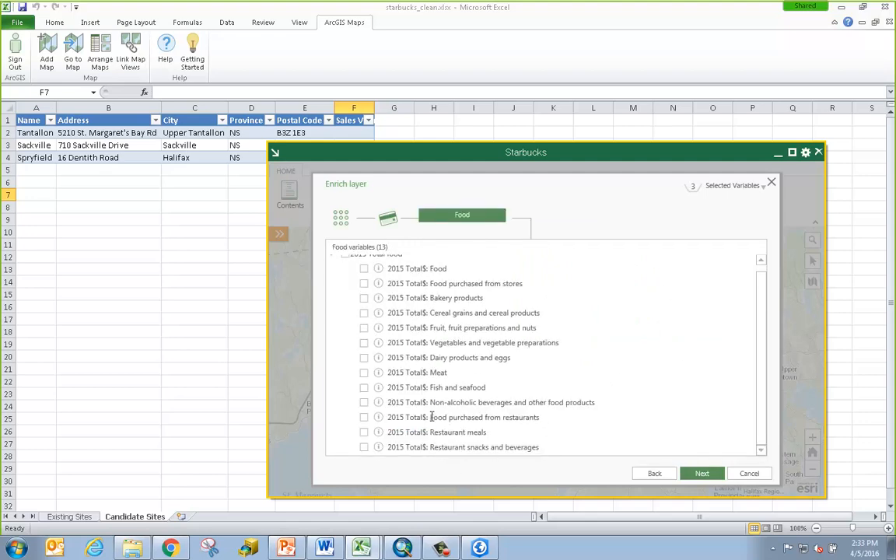
pyautogui.click(364, 403)
pyautogui.click(714, 188)
# Change the study area to 3-minute drive times and add the data to Candidates
pyautogui.click(700, 475)
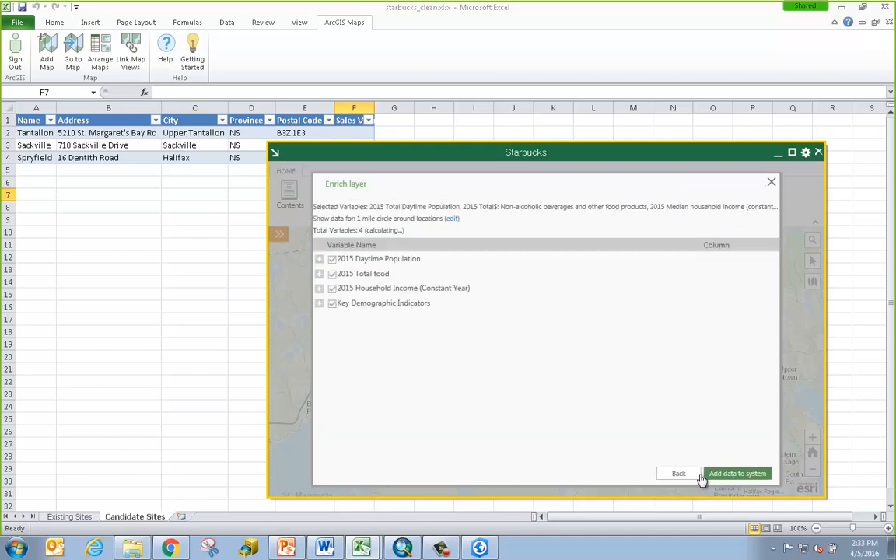
pyautogui.click(451, 219)
pyautogui.click(433, 225)
pyautogui.click(432, 246)
pyautogui.click(369, 239)
pyautogui.click(369, 239)
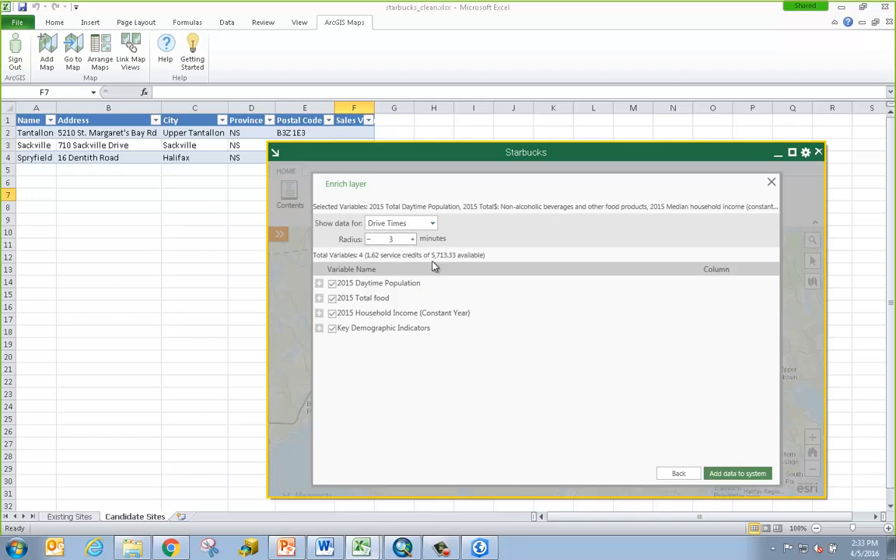
pyautogui.click(731, 473)
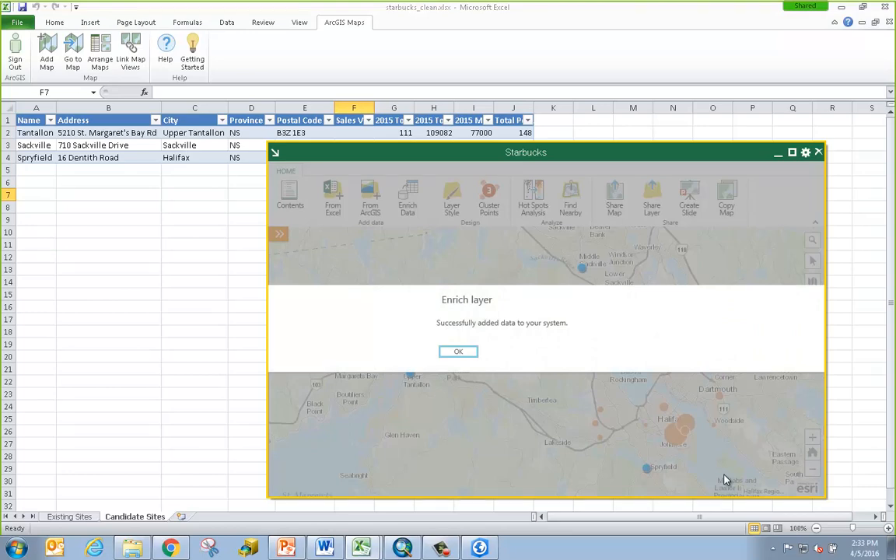
# Dismiss the success message, move the map aside, and check the new G1–J1 headings on Candidate Sites
pyautogui.click(459, 353)
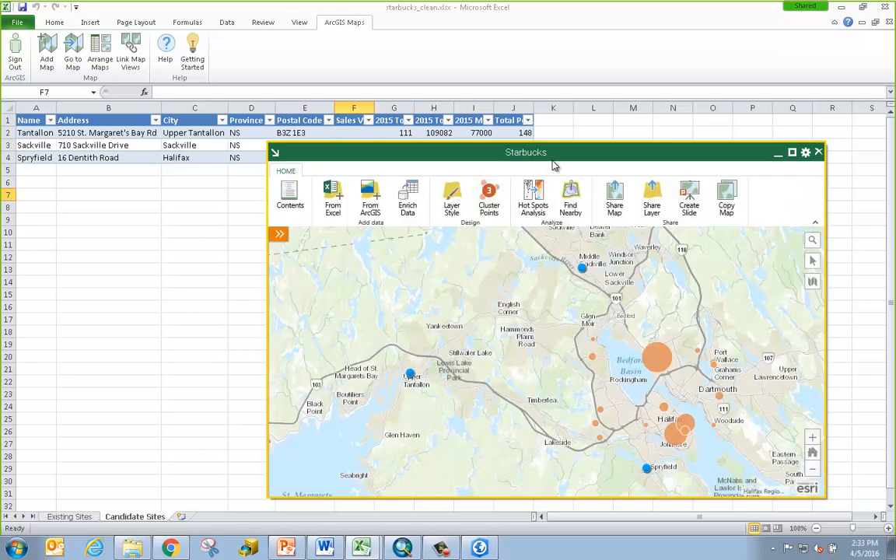
pyautogui.moveTo(517, 153); pyautogui.dragTo(428, 186)
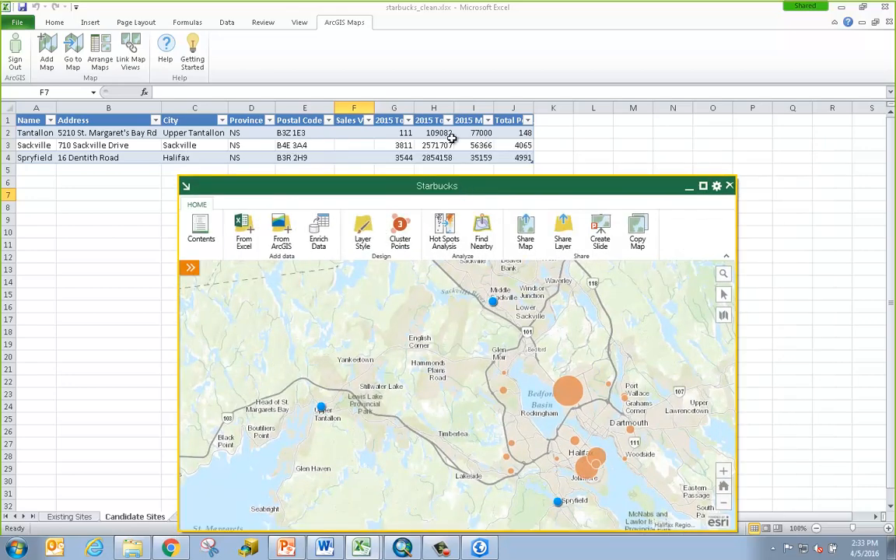
pyautogui.click(431, 122)
pyautogui.click(389, 121)
pyautogui.click(437, 120)
pyautogui.click(477, 121)
pyautogui.click(513, 123)
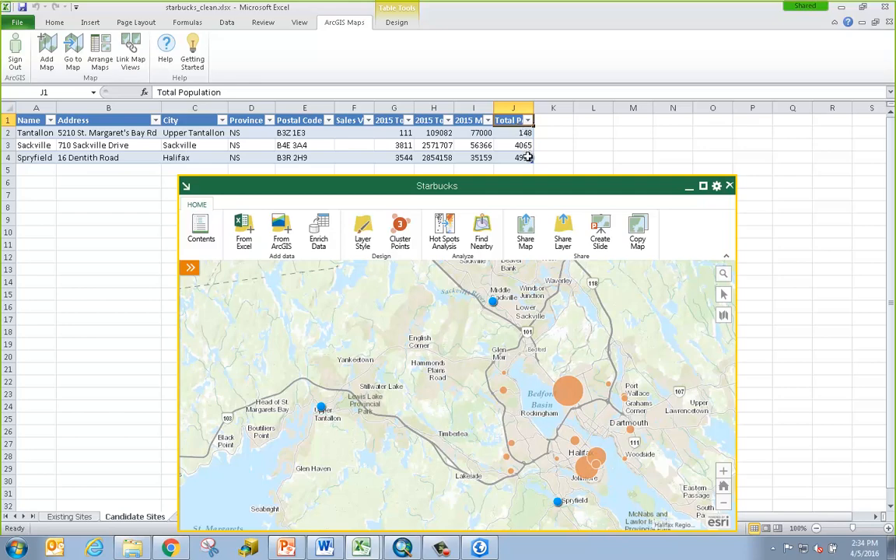
pyautogui.moveTo(533, 191); pyautogui.dragTo(535, 165)
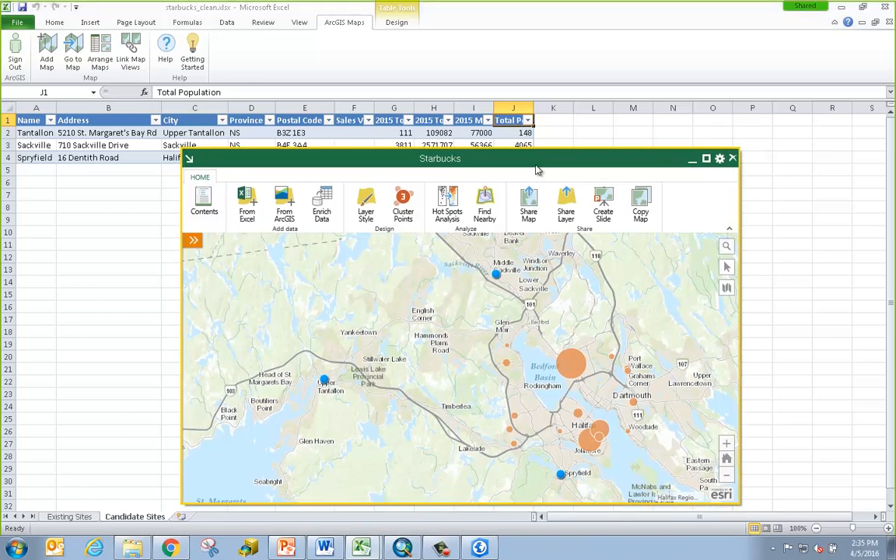
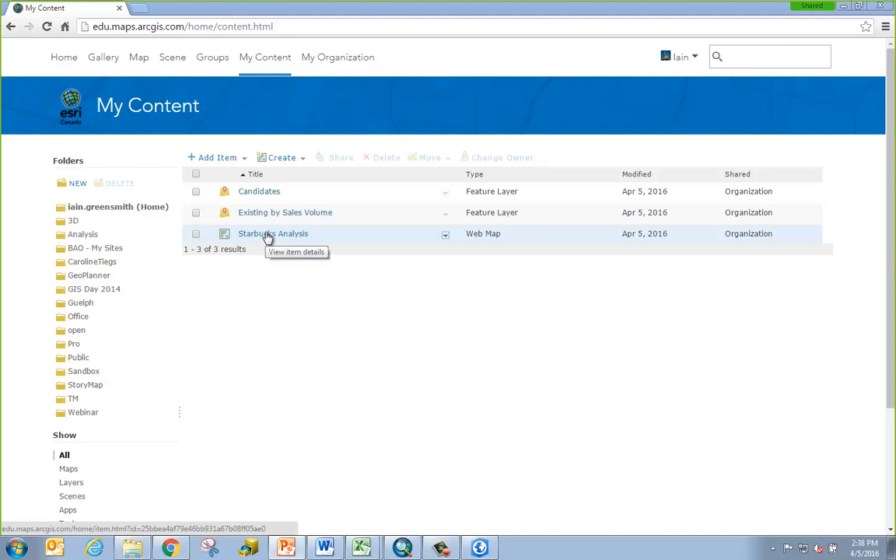
# Open the Starbucks Analysis item page and launch the web map in Map Viewer
pyautogui.click(267, 235)
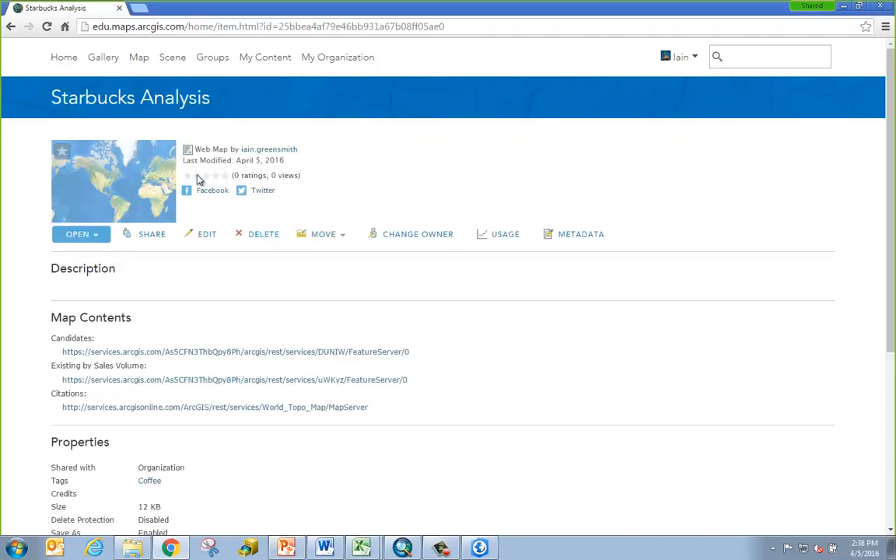
pyautogui.click(137, 172)
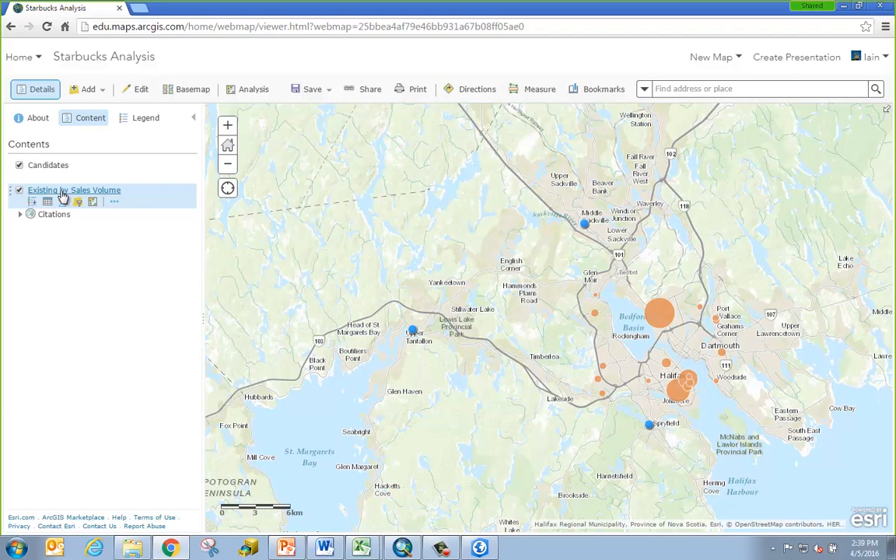
pyautogui.click(412, 333)
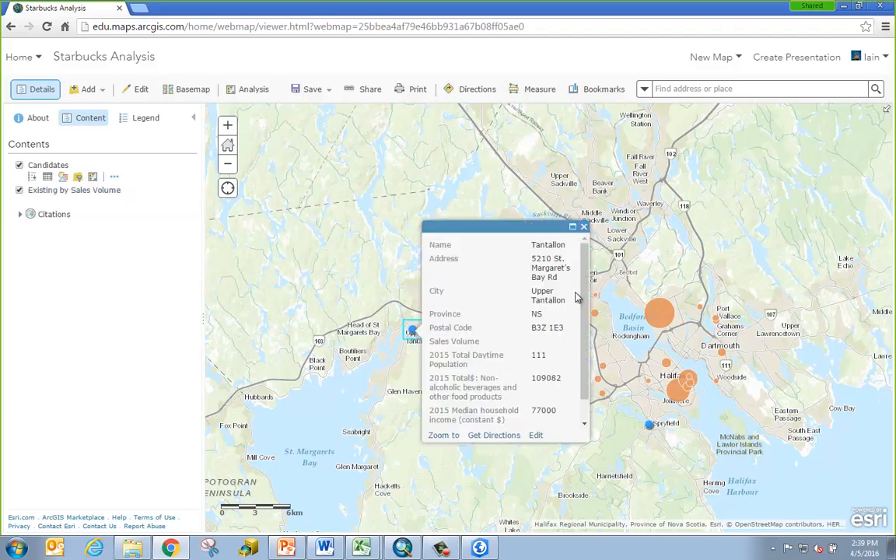
pyautogui.scroll(-2, 585, 277)
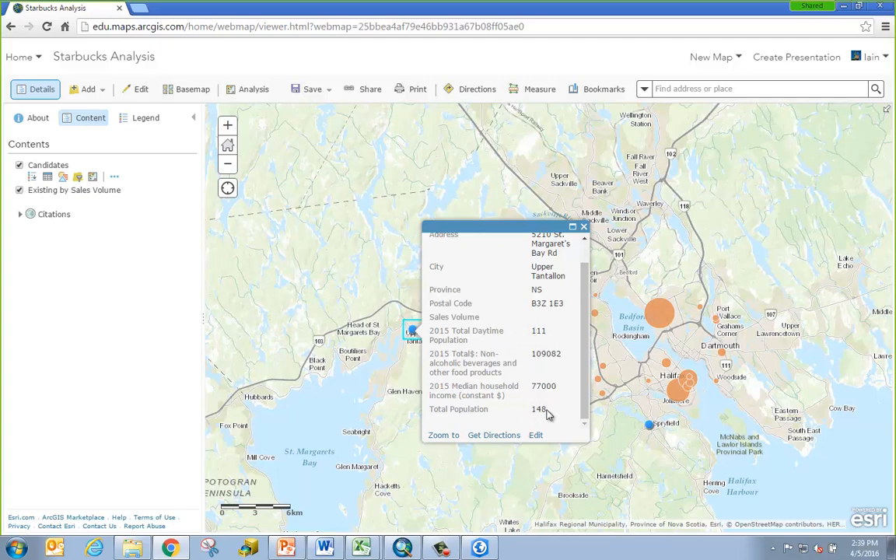
pyautogui.click(584, 228)
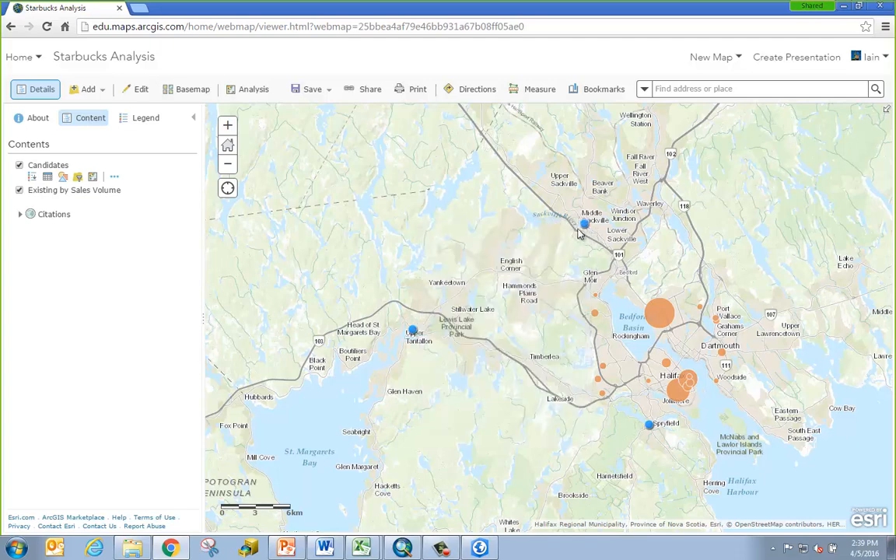
pyautogui.click(584, 224)
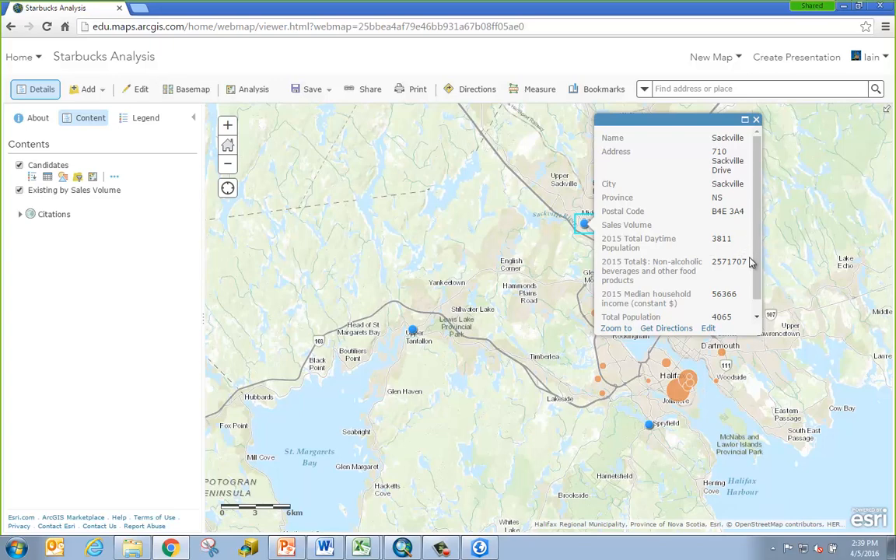
pyautogui.click(756, 122)
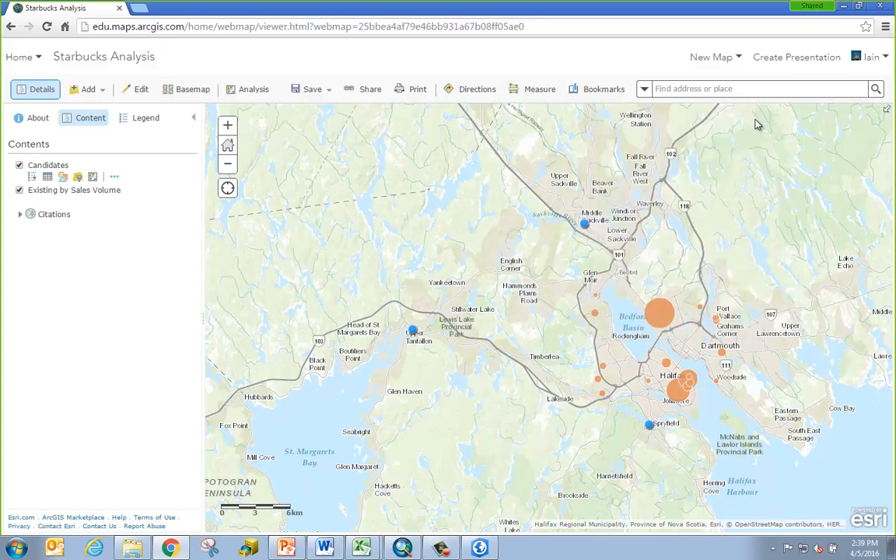
pyautogui.click(650, 427)
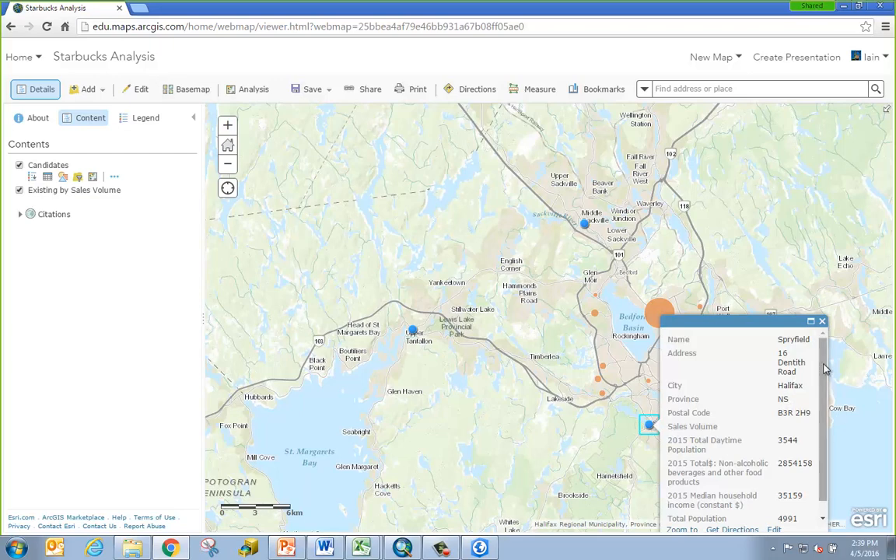
pyautogui.scroll(-1, 826, 391)
pyautogui.scroll(1, 823, 363)
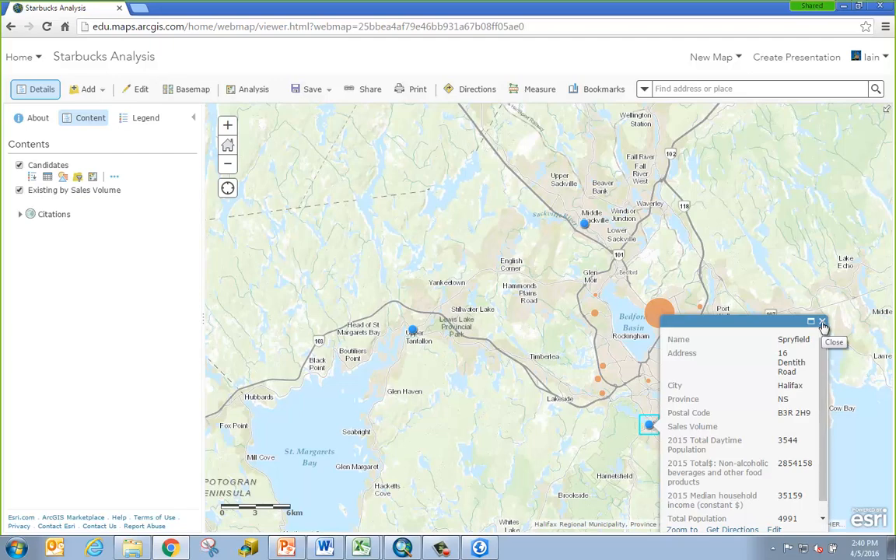
pyautogui.click(823, 323)
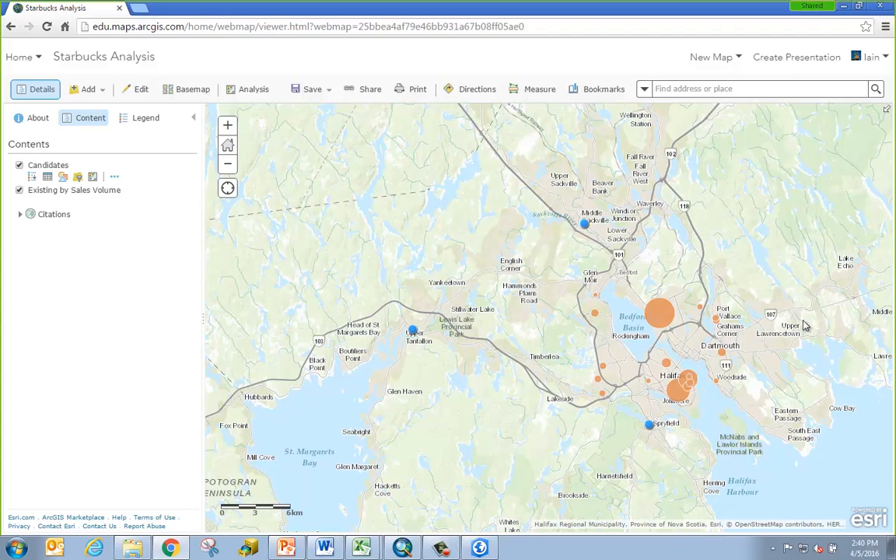
pyautogui.click(595, 316)
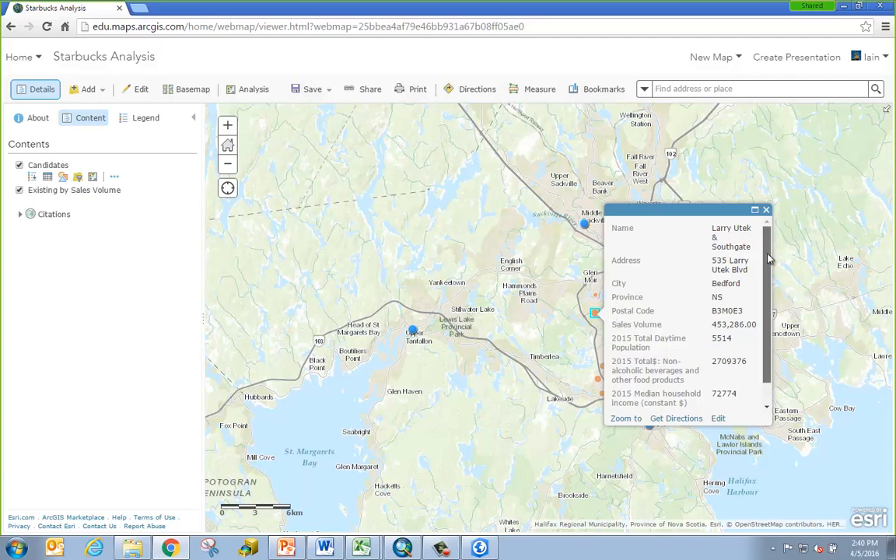
pyautogui.moveTo(767, 256); pyautogui.dragTo(768, 282)
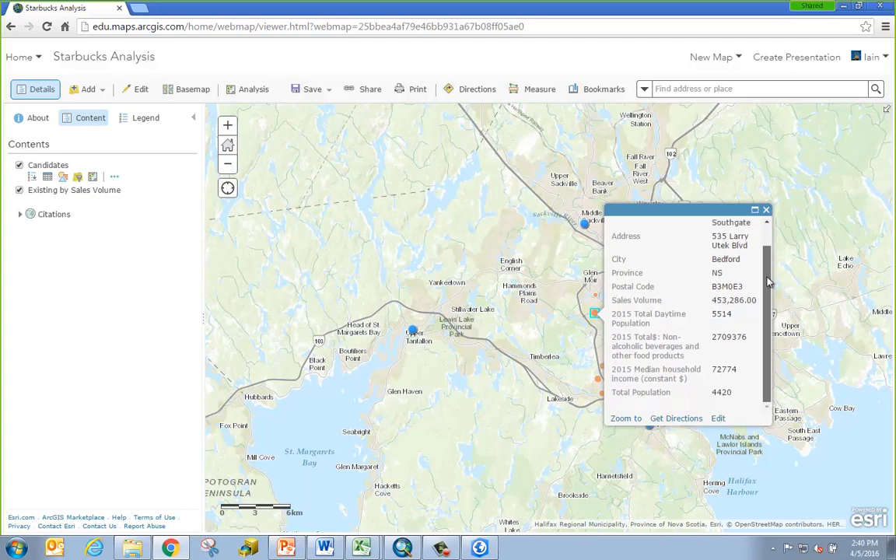
pyautogui.click(766, 211)
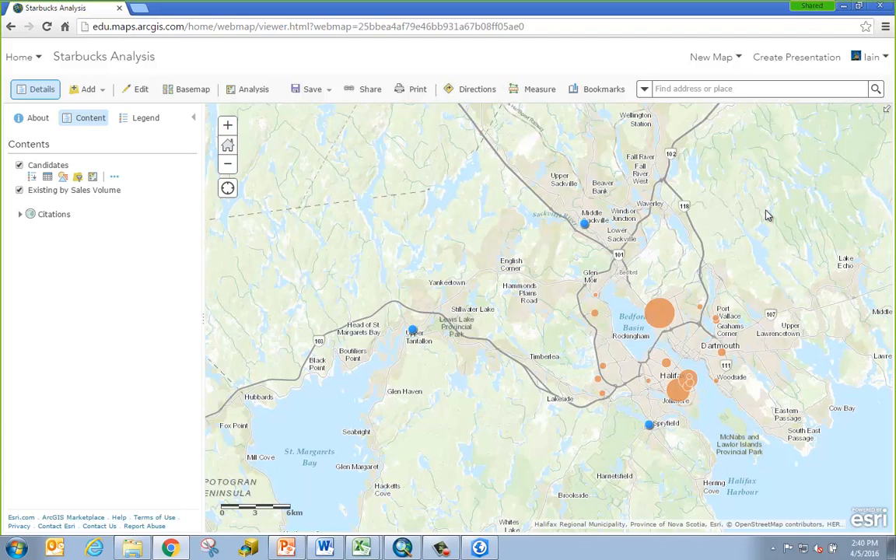
# Start the Find Similar Locations tool from the Find Locations analysis group
pyautogui.click(245, 95)
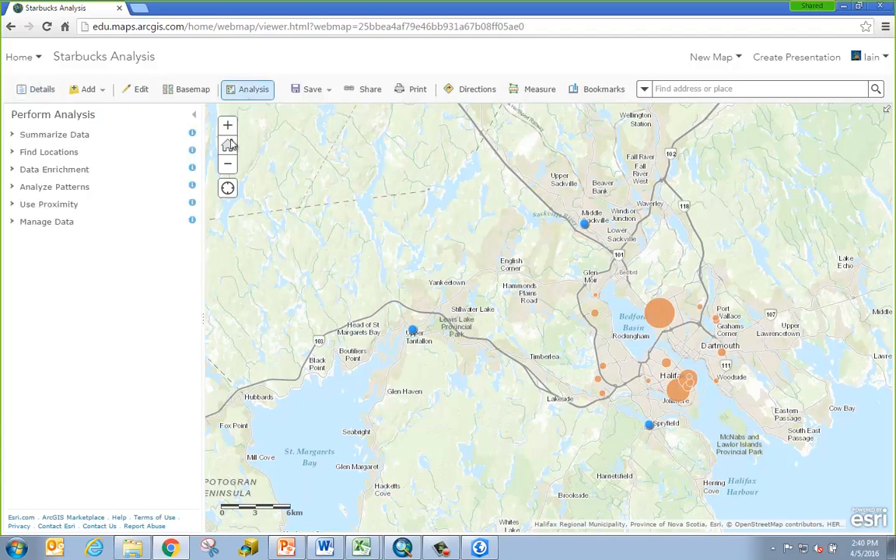
pyautogui.click(63, 154)
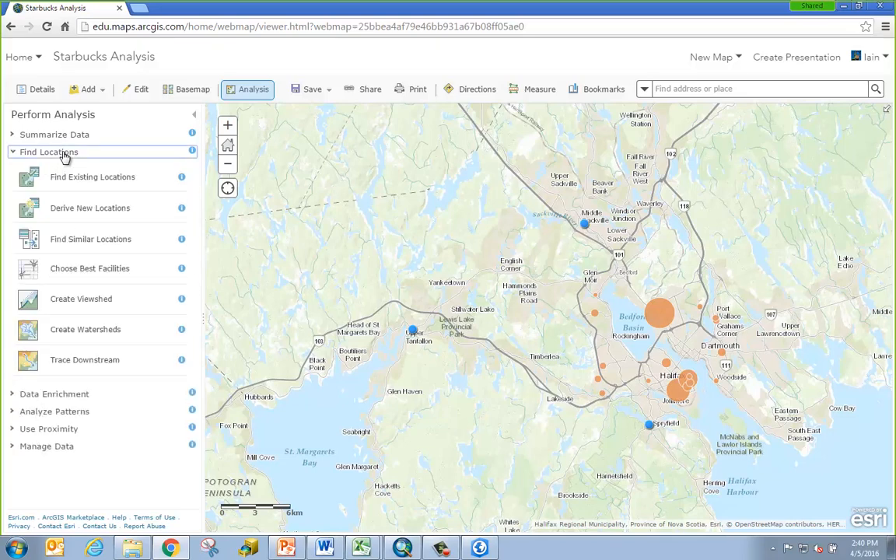
pyautogui.click(134, 244)
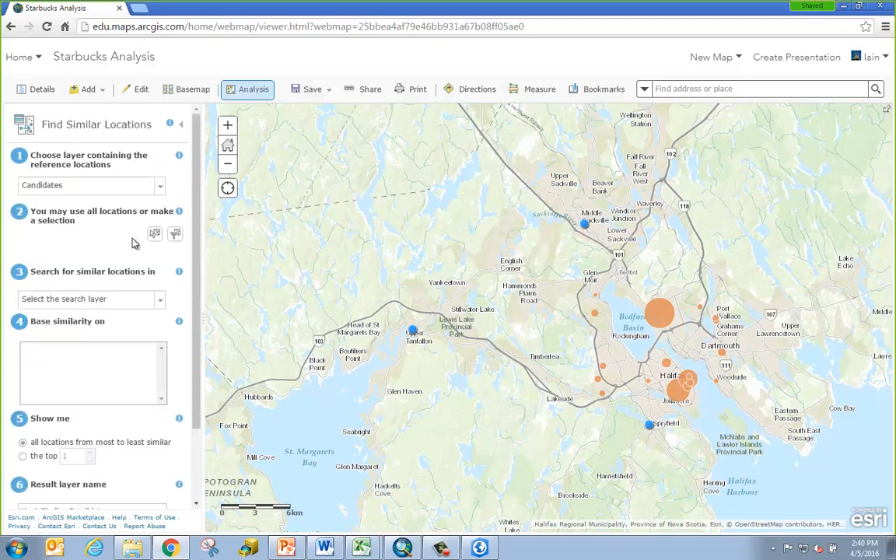
# Use the Bedford Basin store in Existing by Sales Volume as the reference and search Candidates
pyautogui.click(161, 189)
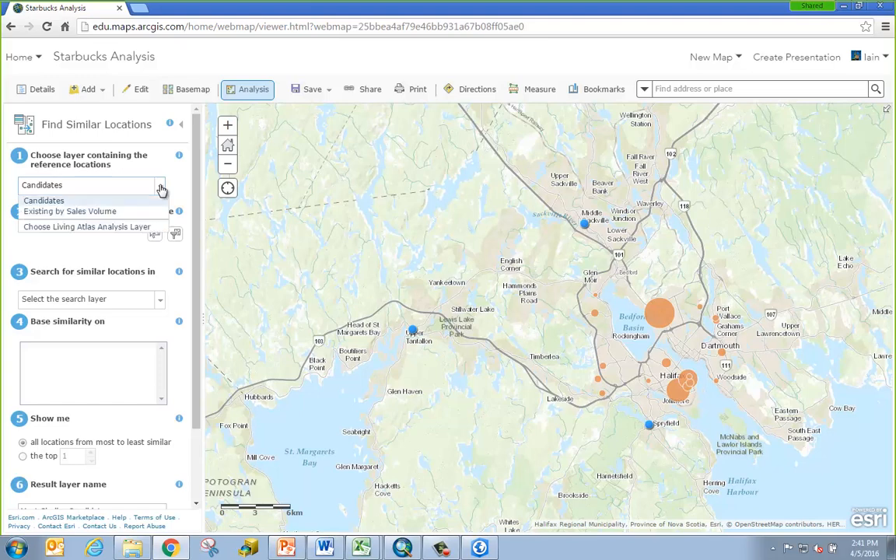
pyautogui.click(120, 212)
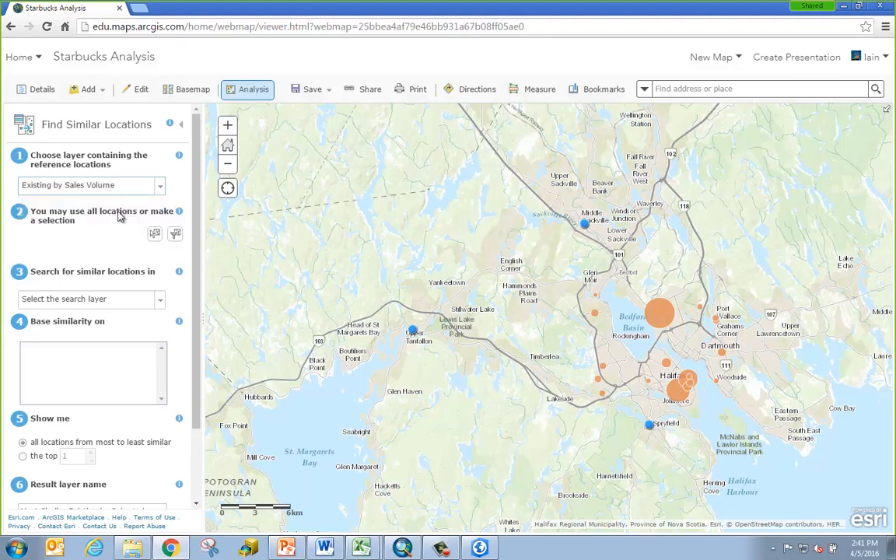
pyautogui.click(154, 235)
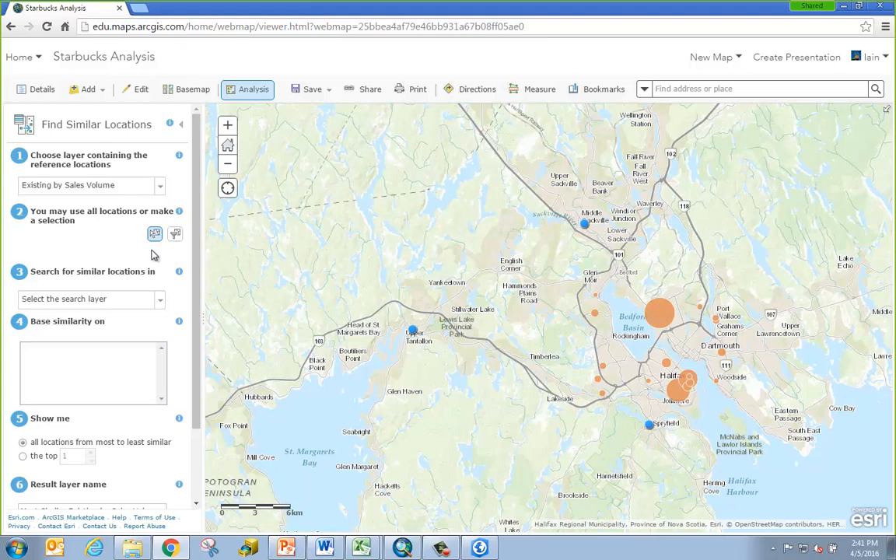
pyautogui.click(595, 314)
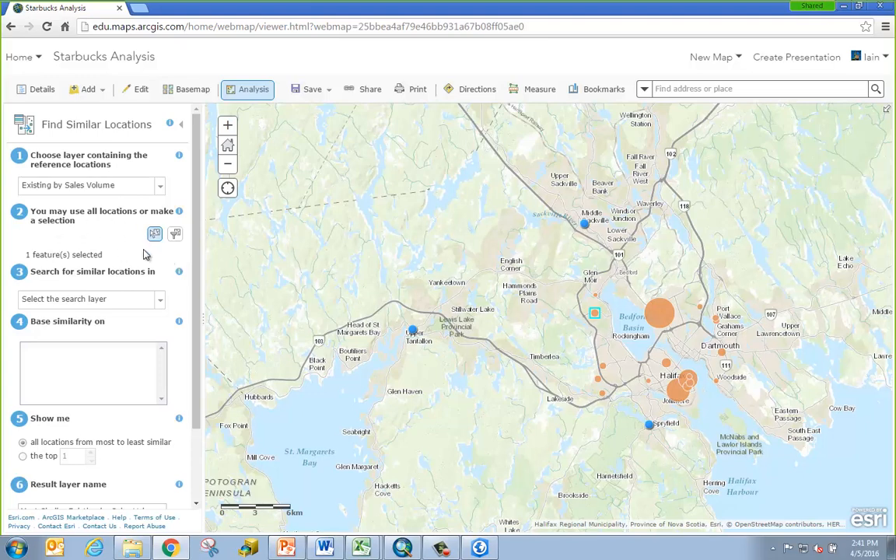
pyautogui.click(159, 301)
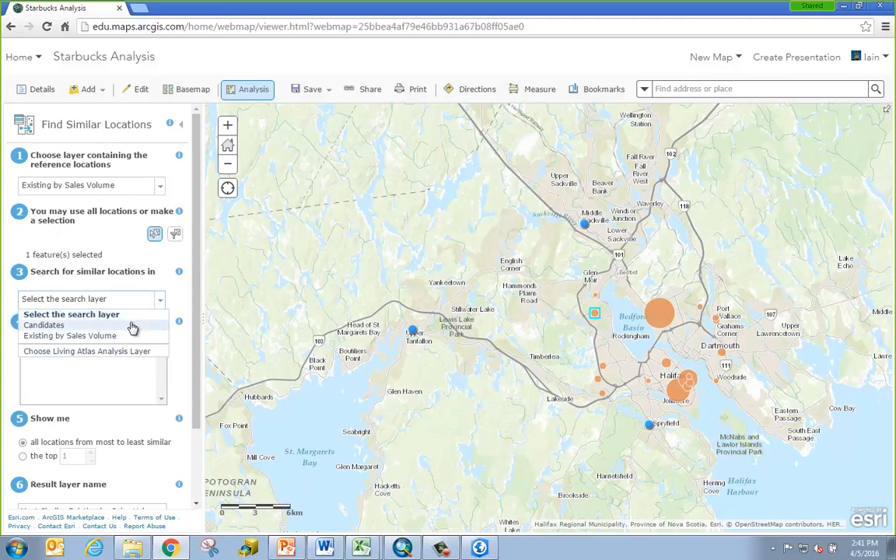
pyautogui.click(132, 325)
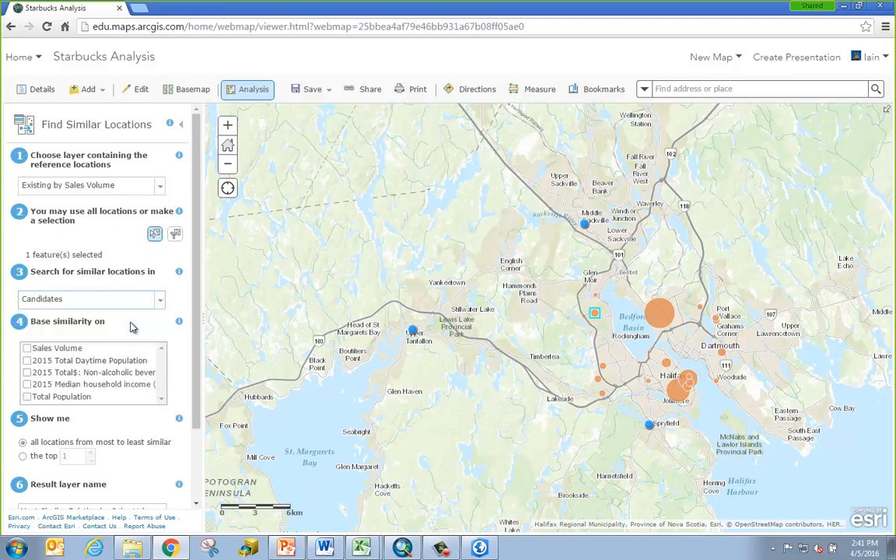
# Base similarity on the 2015 daytime population, spending and income attributes plus Total Population
pyautogui.click(27, 361)
pyautogui.click(27, 373)
pyautogui.click(27, 385)
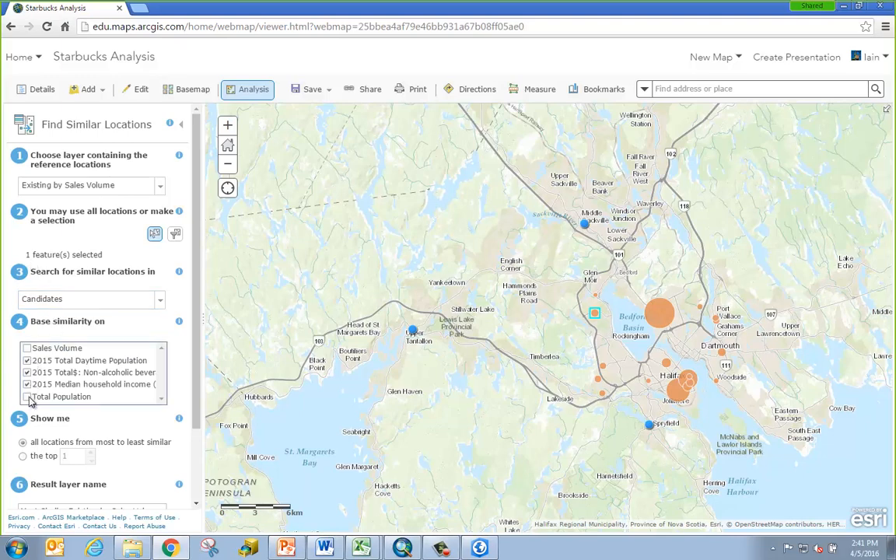
pyautogui.click(27, 397)
pyautogui.scroll(-3, 190, 404)
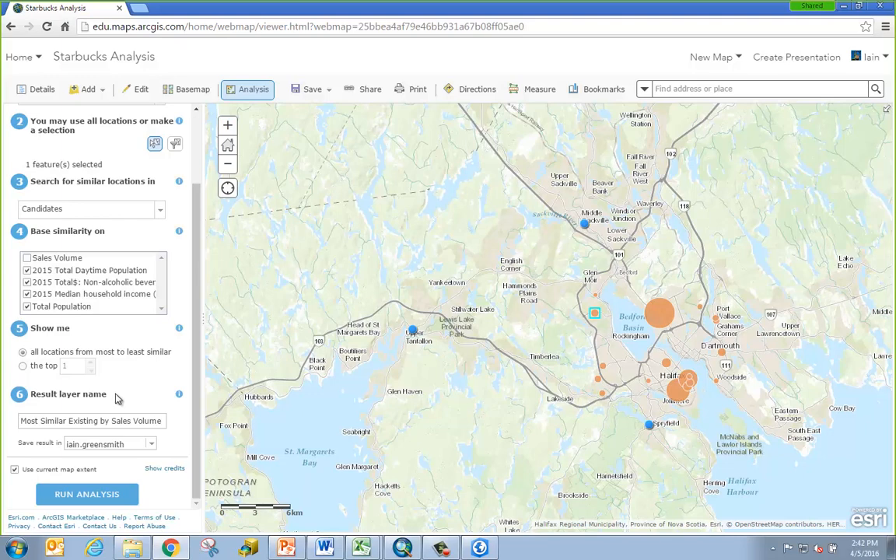
# Review the result layer name and save location, then check the credits: 0.021 for 21 records
pyautogui.click(125, 420)
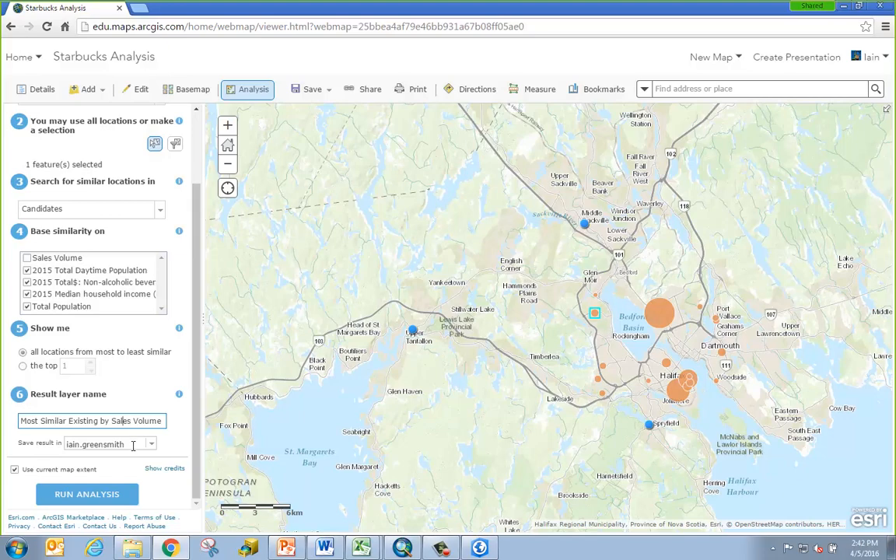
pyautogui.click(133, 444)
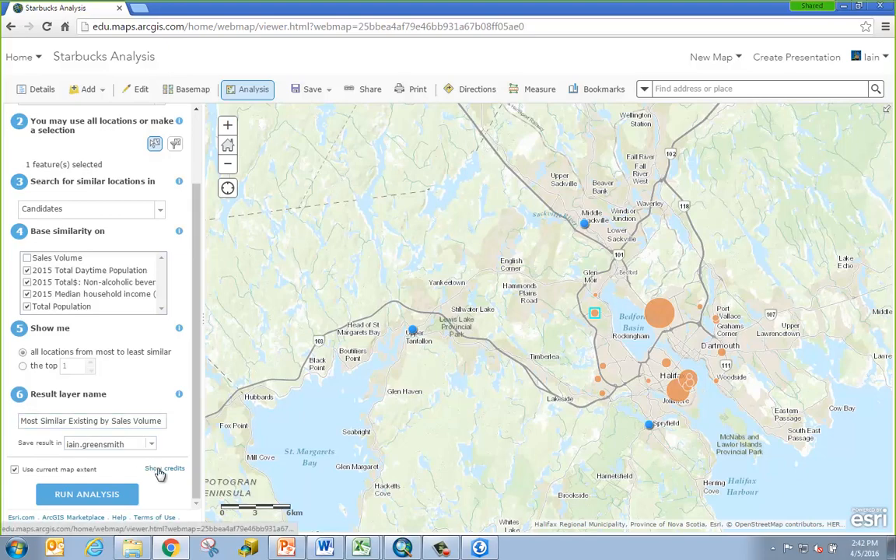
pyautogui.click(158, 469)
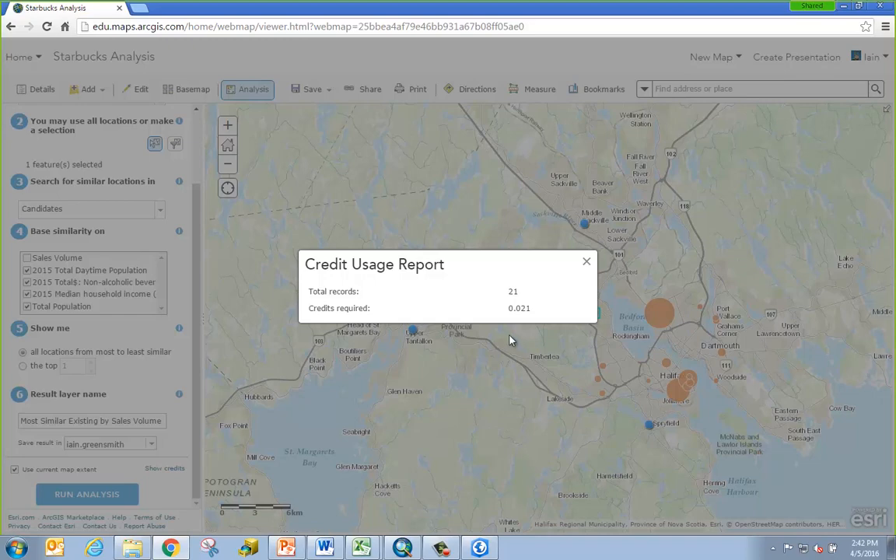
# Run the similarity analysis and dismiss the duplicate result-name error
pyautogui.click(587, 263)
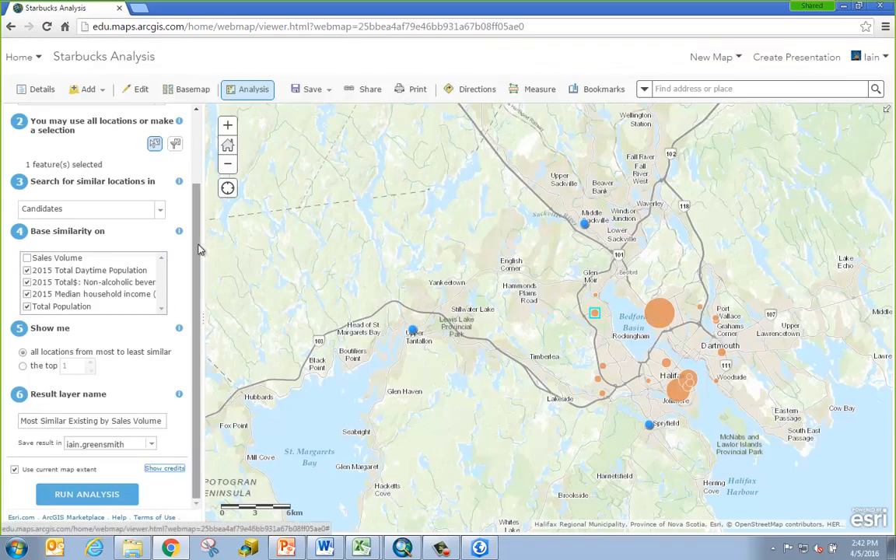
pyautogui.moveTo(197, 221); pyautogui.dragTo(199, 257)
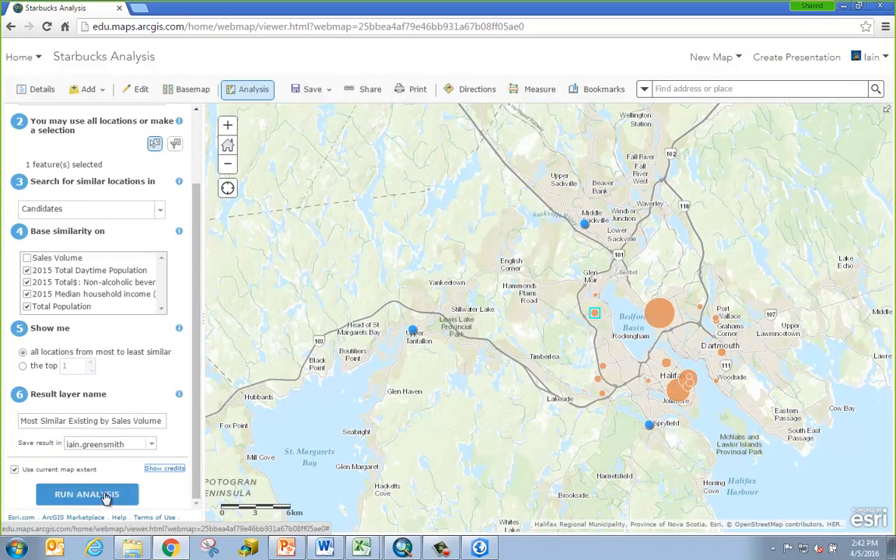
pyautogui.click(107, 494)
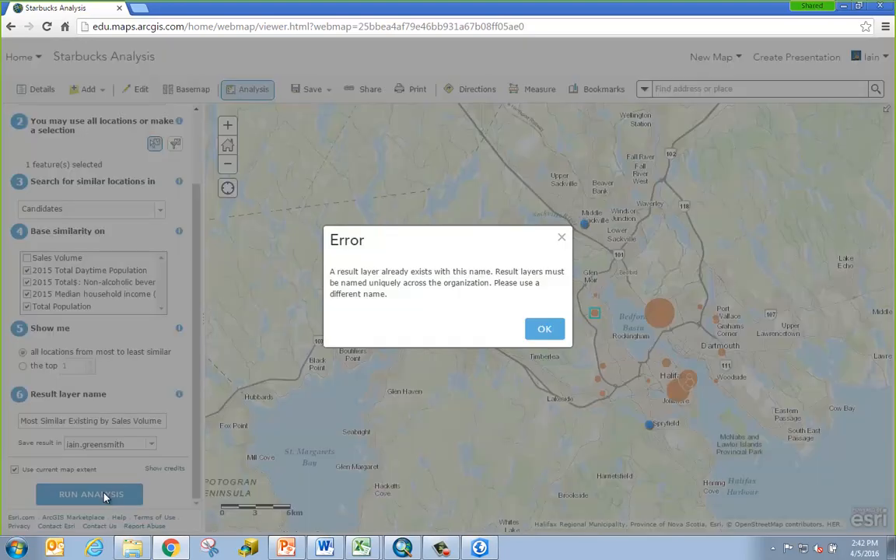
pyautogui.click(554, 329)
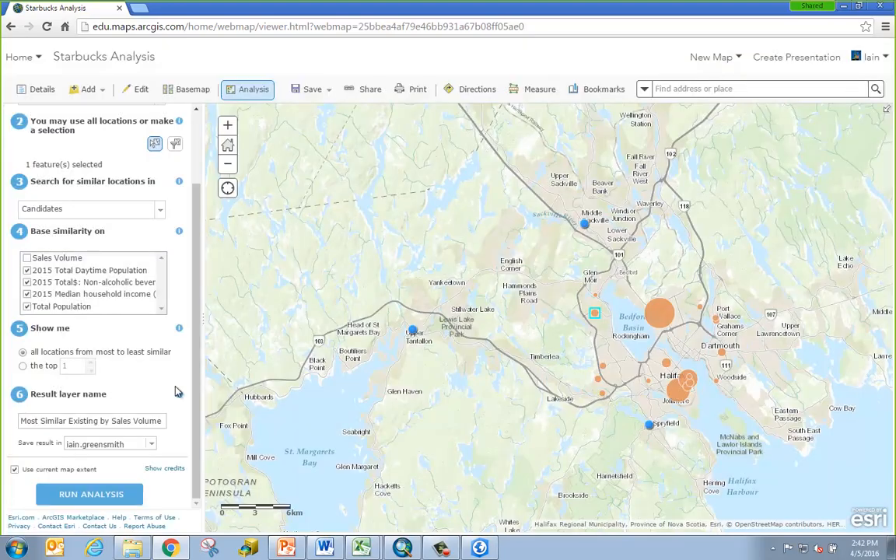
# Rename the result to 'Most Similar Existing by Sales Volume 2' and run the analysis again
pyautogui.click(122, 421)
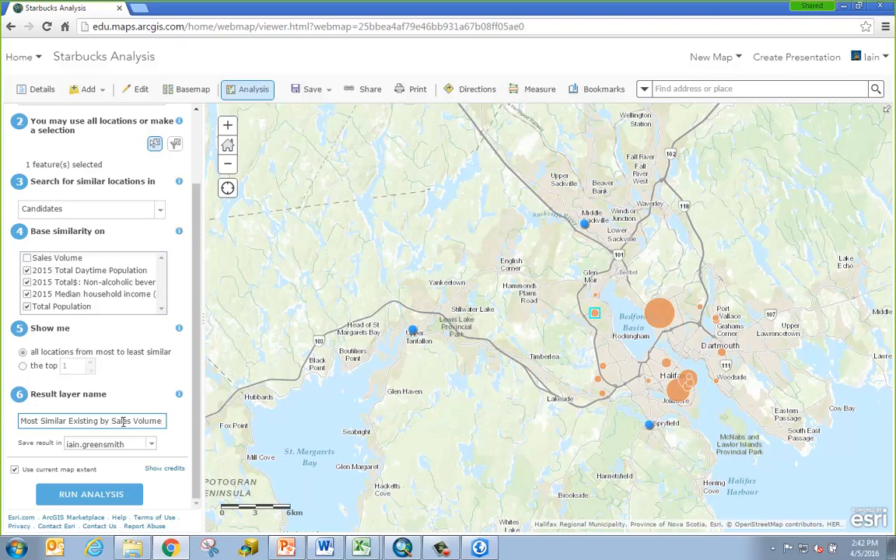
pyautogui.write('2')
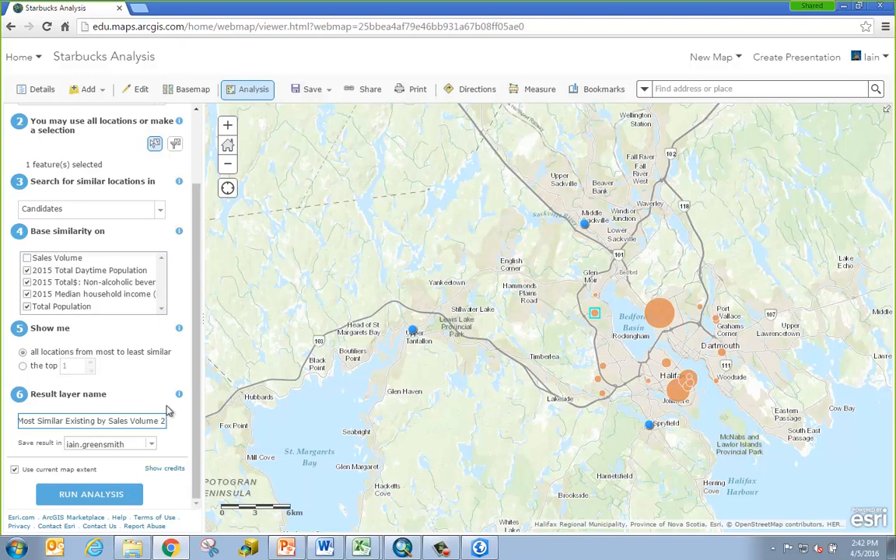
pyautogui.click(91, 496)
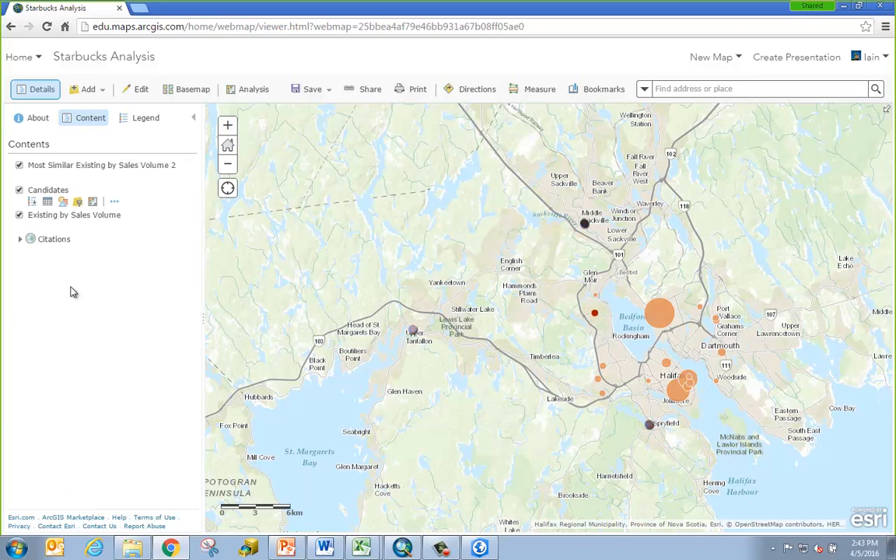
# Show the result layer's Similarity Rank legend and open the top-ranked Middle Sackville site's details
pyautogui.click(86, 165)
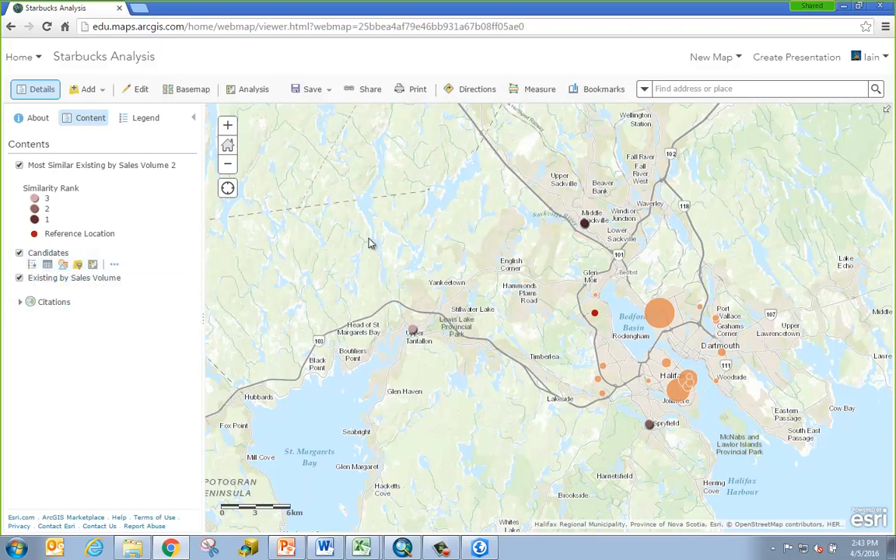
pyautogui.click(584, 224)
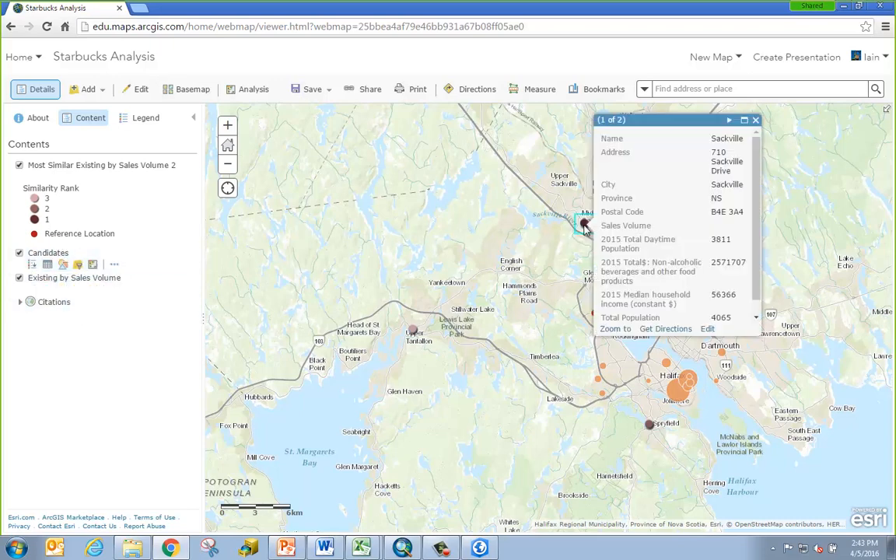
# Review the Find Similar Locations summary record for the site, then close the popup
pyautogui.click(729, 121)
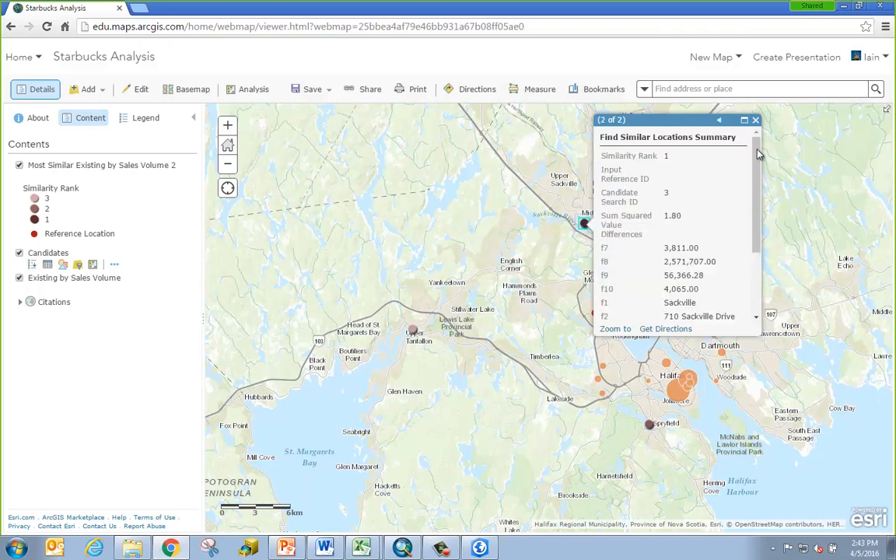
pyautogui.click(756, 152)
pyautogui.moveTo(686, 120)
pyautogui.mouseDown()
pyautogui.moveTo(725, 134)
pyautogui.moveTo(689, 122)
pyautogui.mouseUp()
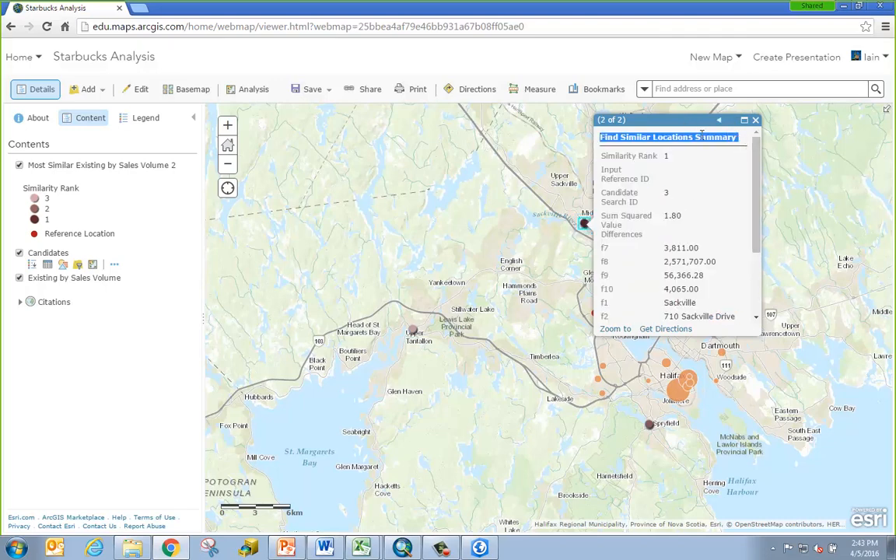
pyautogui.click(689, 122)
pyautogui.moveTo(756, 167); pyautogui.dragTo(757, 236)
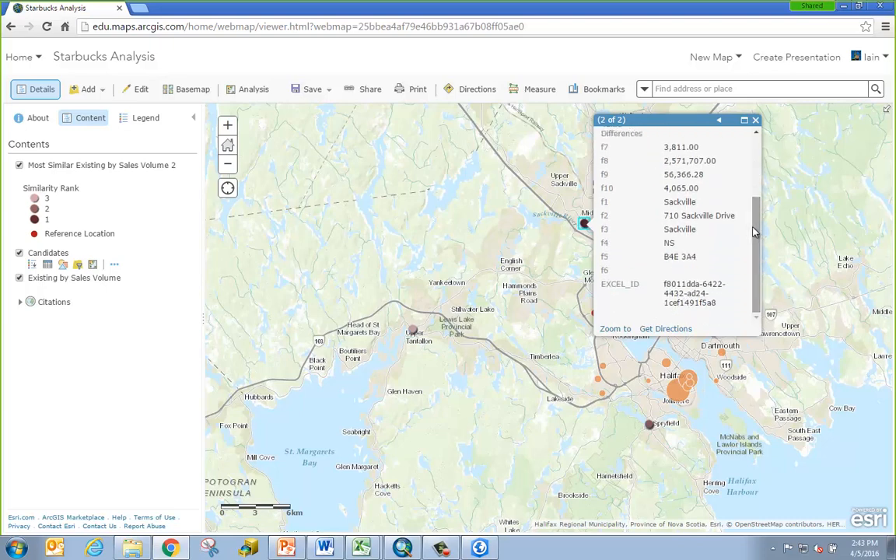
pyautogui.click(756, 124)
pyautogui.scroll(1, 756, 125)
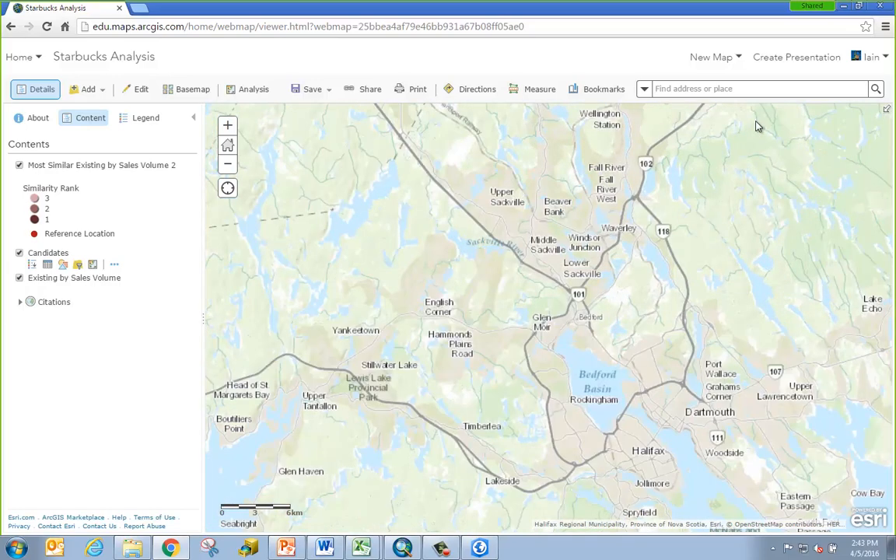
# Reposition the map over the Bedford Basin area and save the Starbucks Analysis web map
pyautogui.moveTo(482, 441); pyautogui.dragTo(591, 261)
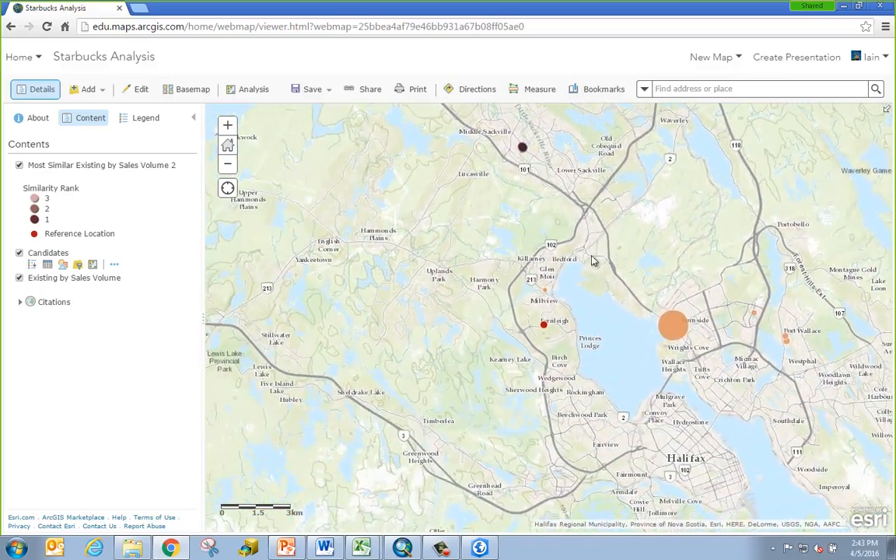
pyautogui.scroll(-1, 591, 343)
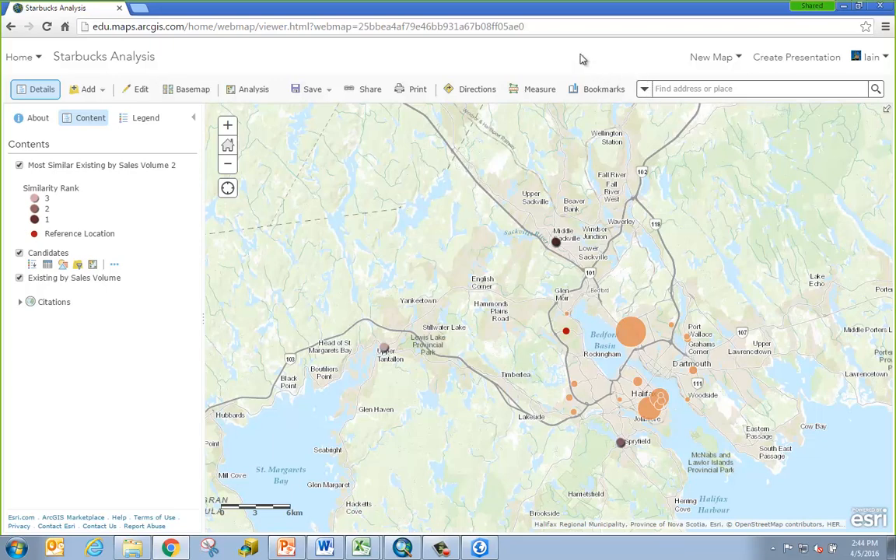
pyautogui.click(318, 93)
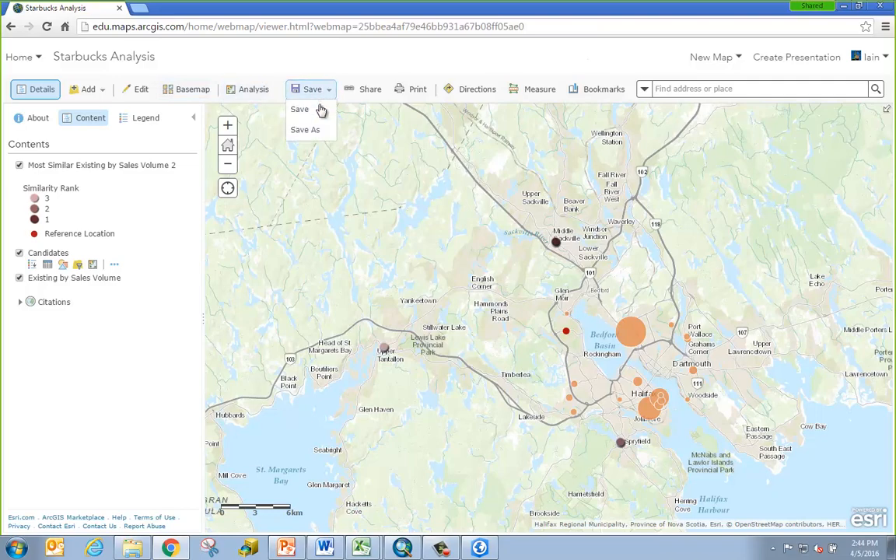
pyautogui.click(300, 109)
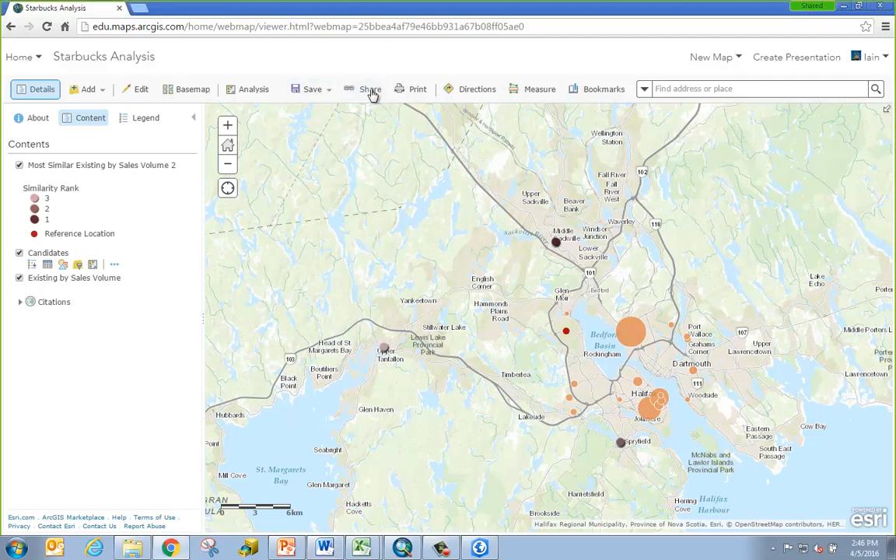
# Share the Starbucks Analysis map and start creating a web app from it
pyautogui.click(371, 89)
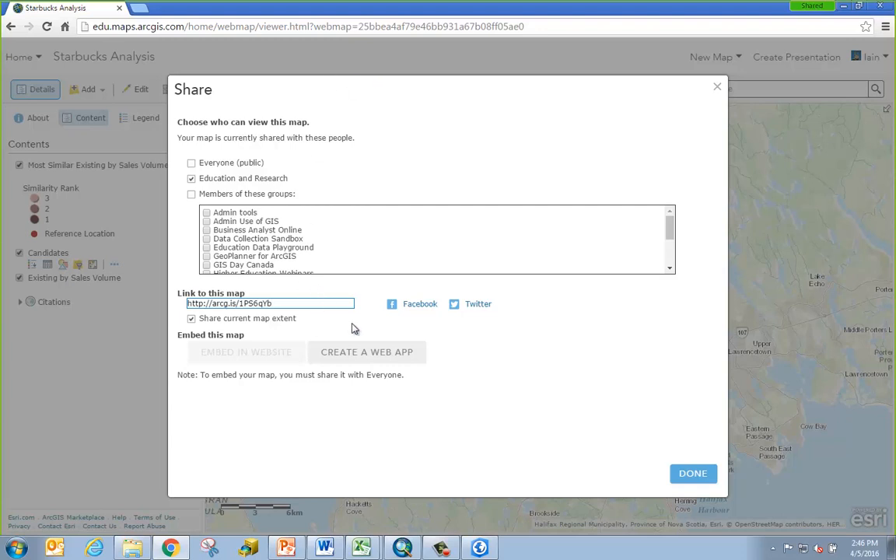
pyautogui.click(420, 354)
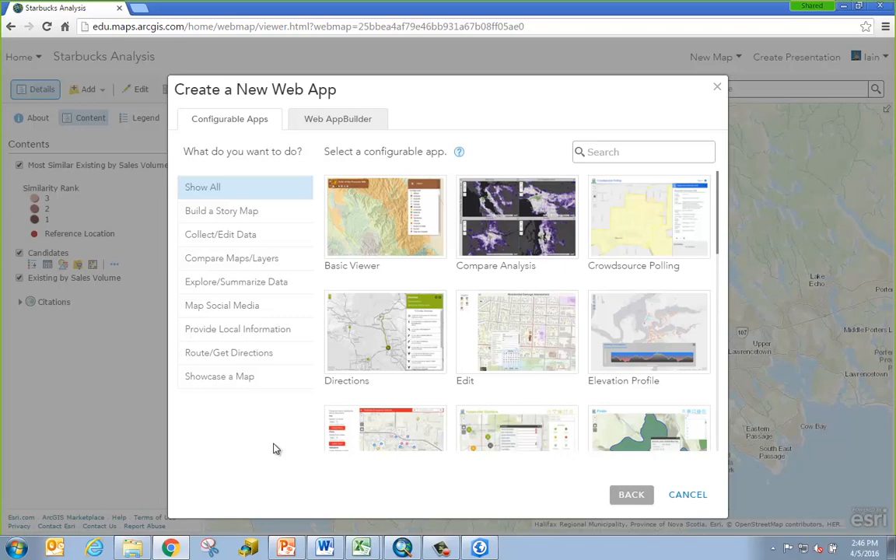
# Create a Summary Viewer app from the Explore/Summarize Data category, titled Starbucks Analysis with tag Coffee
pyautogui.click(297, 285)
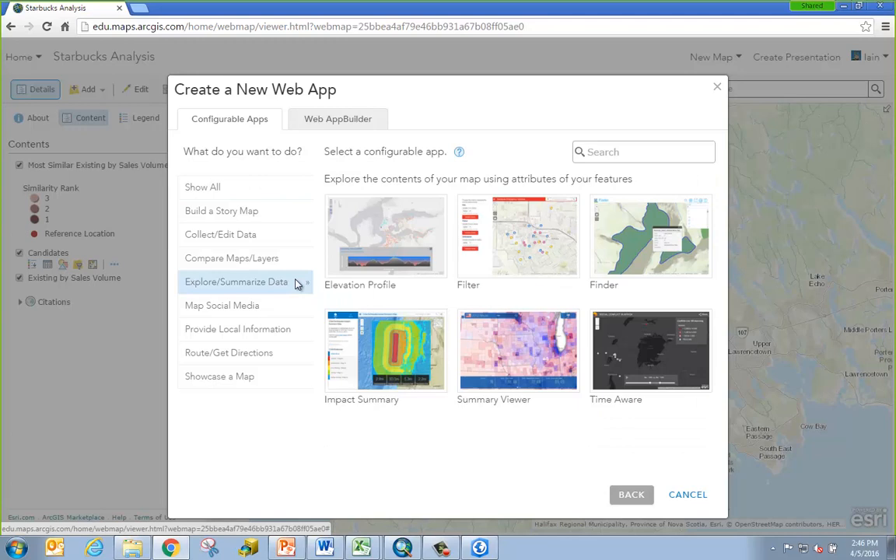
pyautogui.moveTo(476, 340)
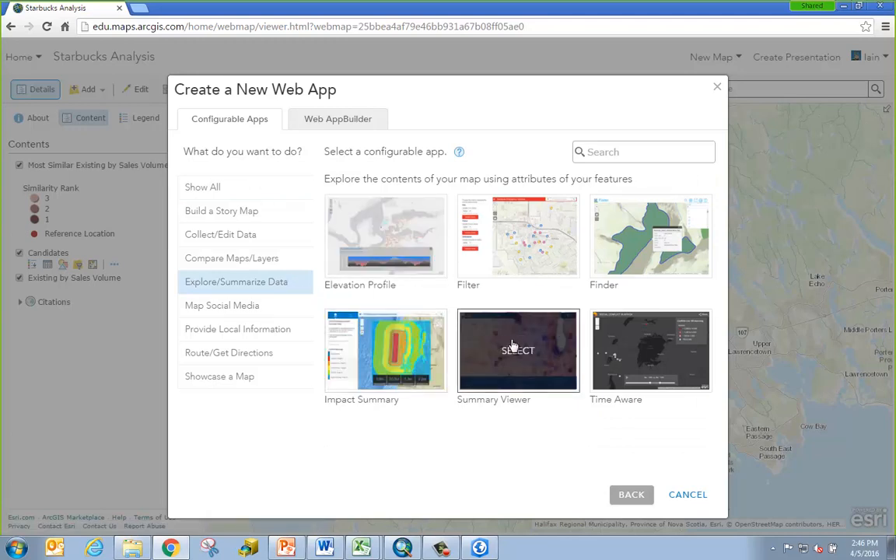
pyautogui.click(513, 345)
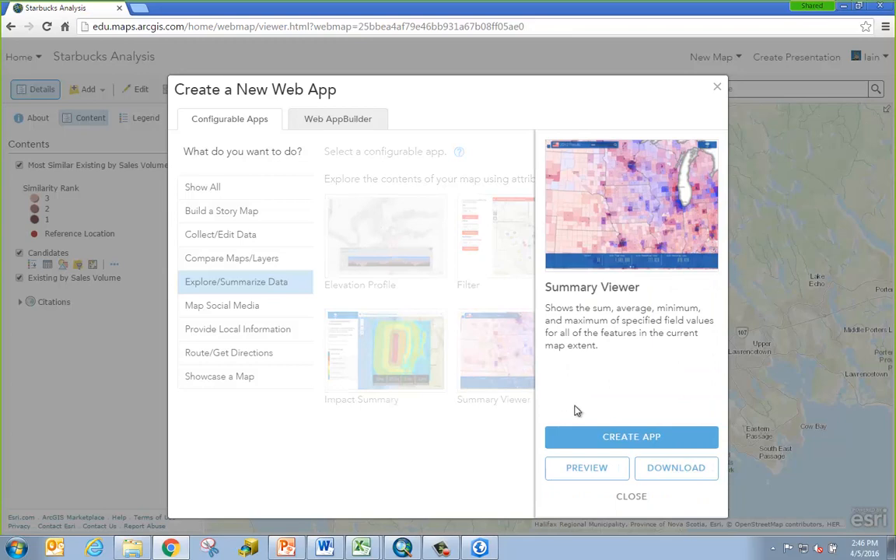
pyautogui.click(625, 440)
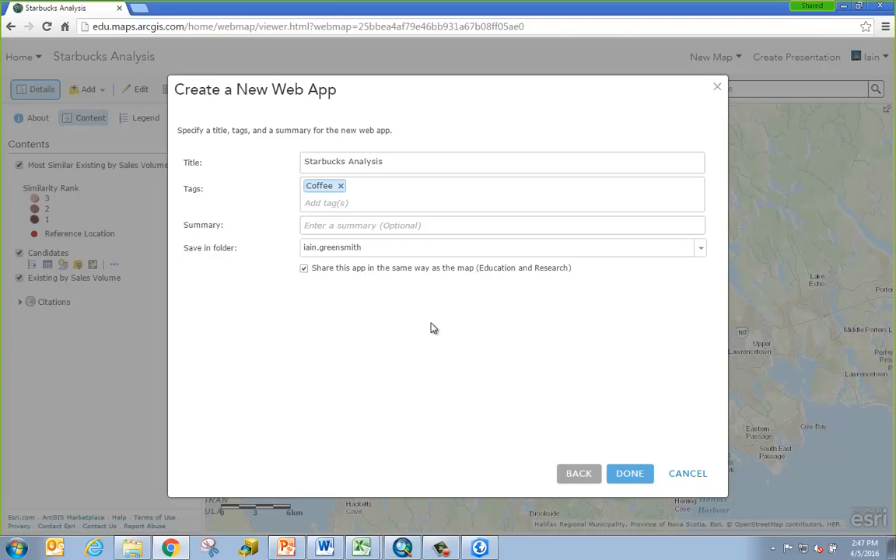
pyautogui.click(633, 479)
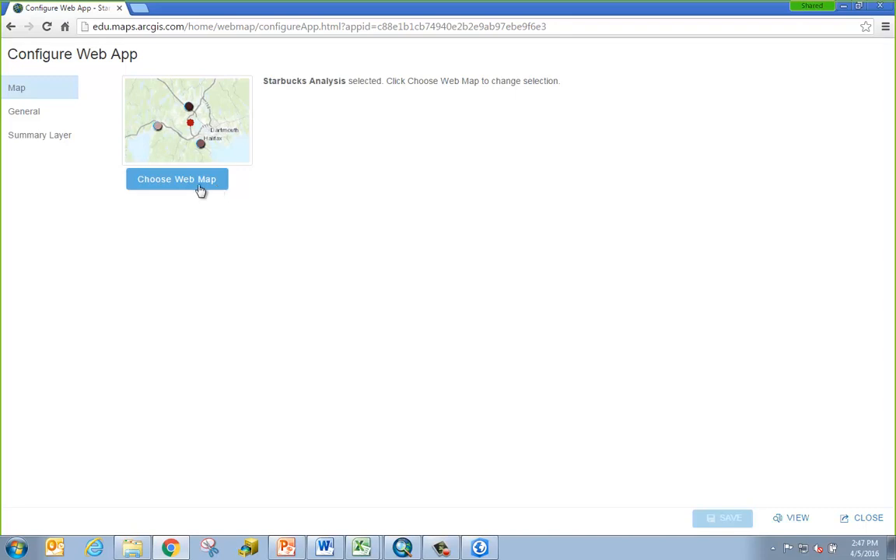
# Title the app 'Starbucks Candidate Site Analysis' and replace the logo URL with the Starbucks logo
pyautogui.click(53, 115)
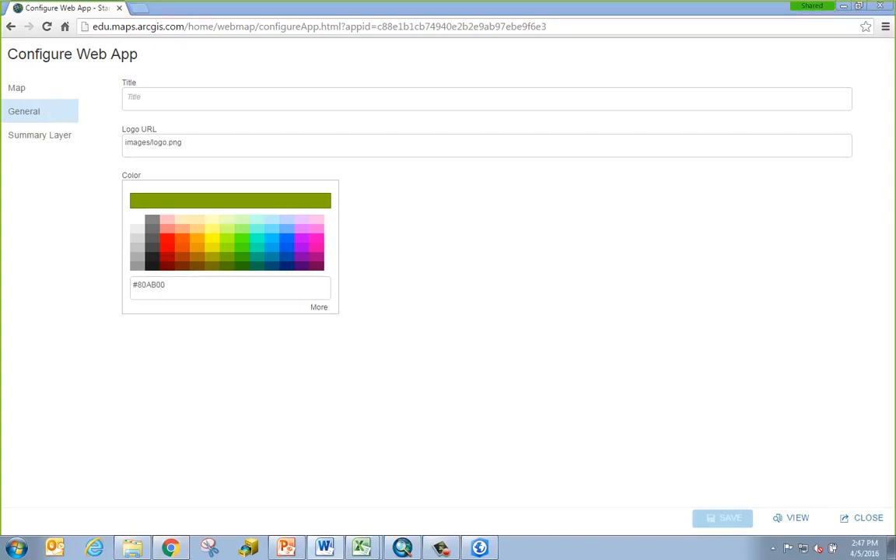
pyautogui.click(158, 98)
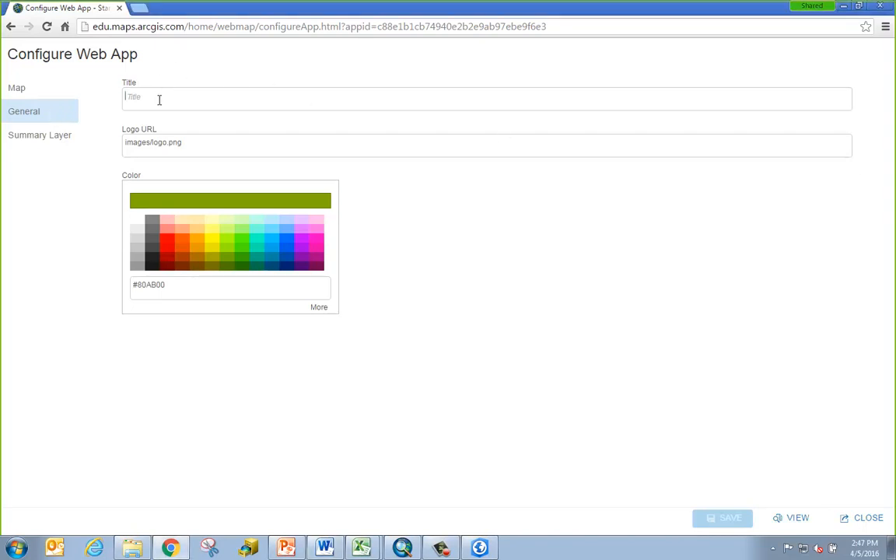
pyautogui.write('Starbucks Candidate Site Analysis')
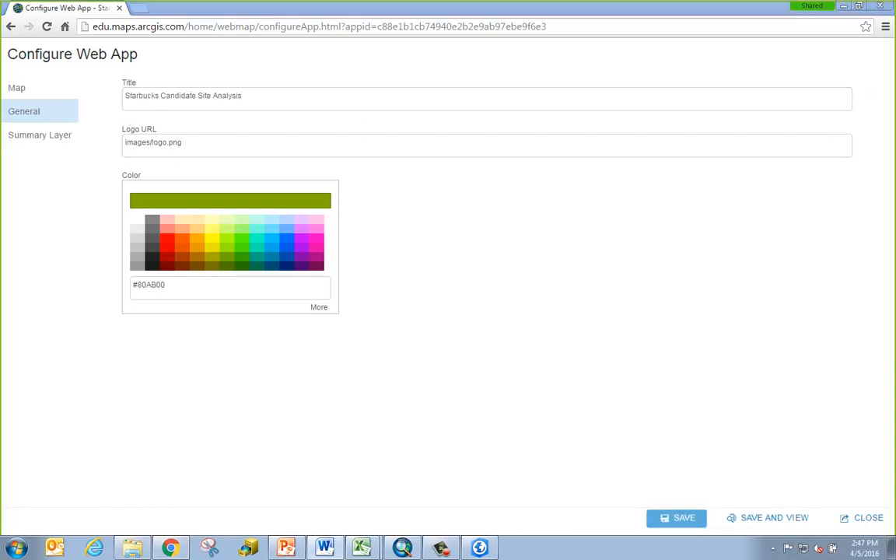
pyautogui.click(239, 144)
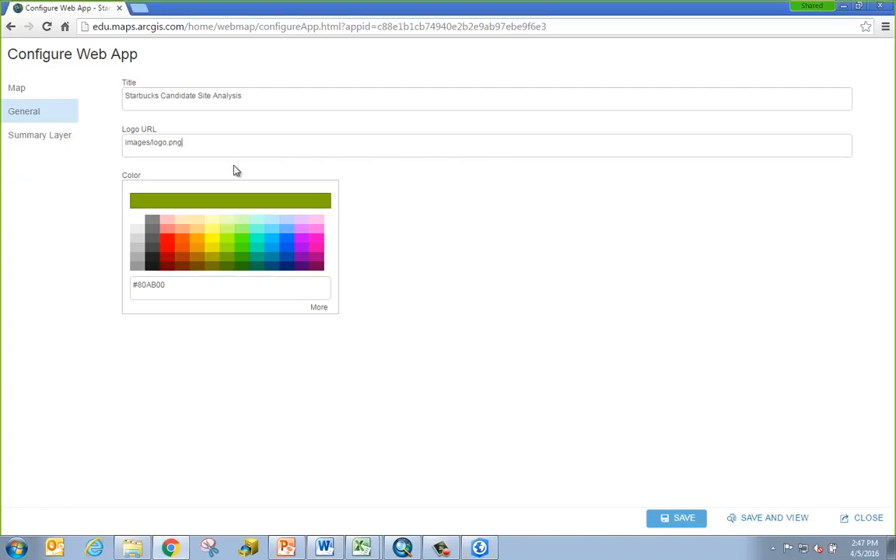
pyautogui.hotkey('ctrl', 'a')
pyautogui.write('https://upload.wikimedia.org/wikipedia/en/thumb/3/35/Starbucks_Coffee_Logo.svg/1024px-Starbucks_Coffee_Logo.svg.png')
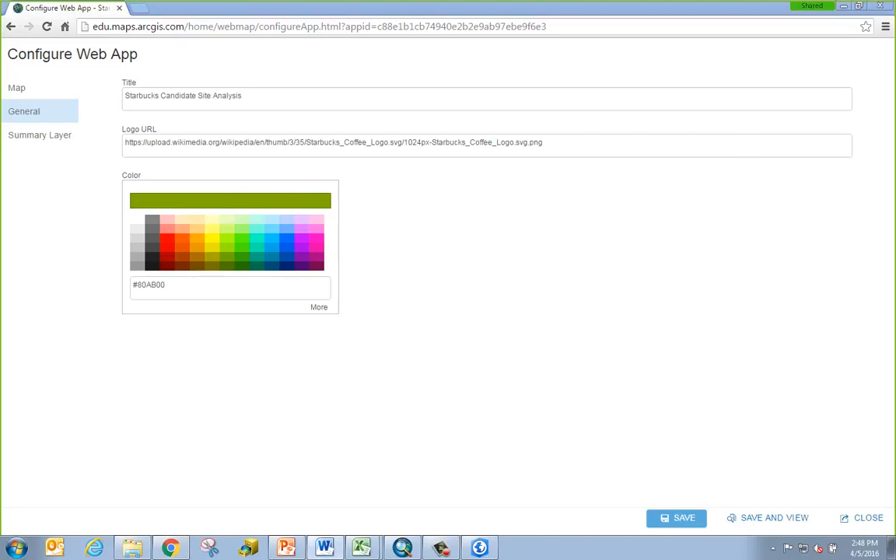
# Change the app colour from 80AB00 to dark green #036635
pyautogui.click(171, 286)
pyautogui.moveTo(170, 286); pyautogui.dragTo(133, 285)
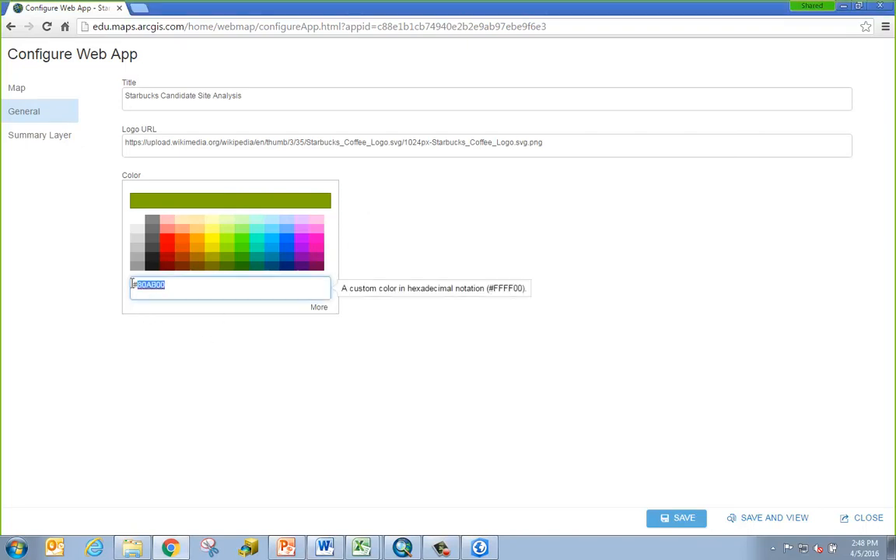
pyautogui.write('036635')
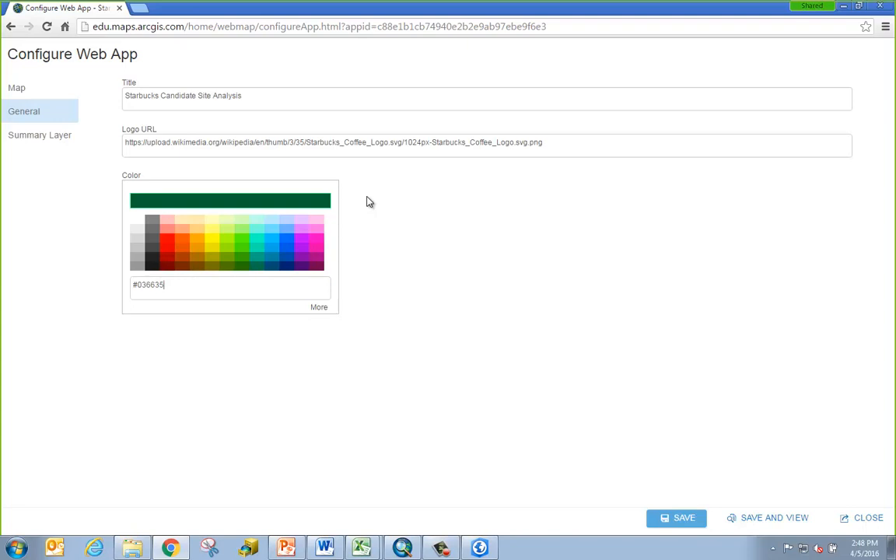
pyautogui.click(56, 137)
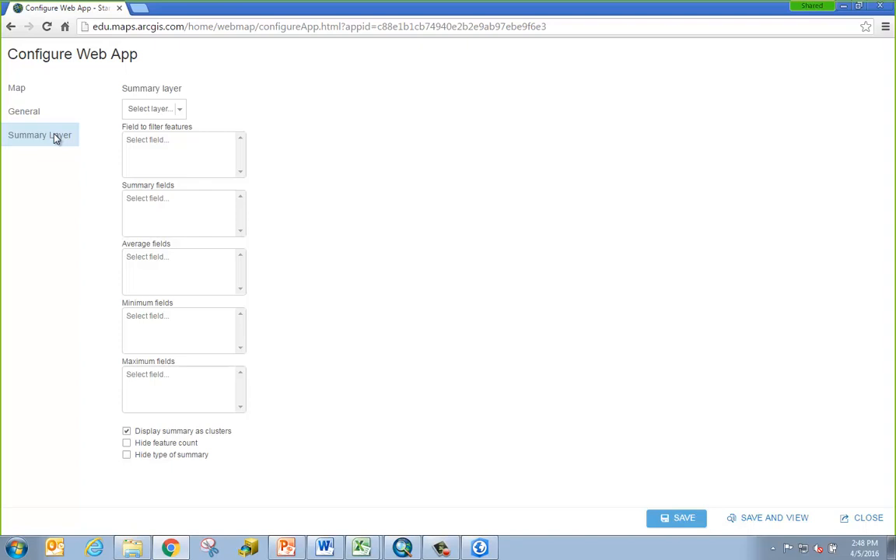
# Summarize the Candidates layer, filtering features by field f1
pyautogui.click(179, 113)
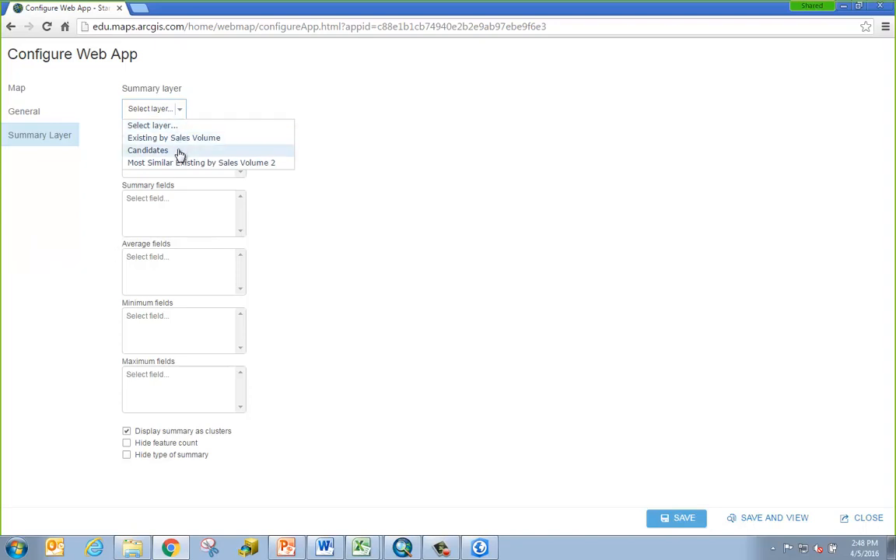
pyautogui.click(179, 153)
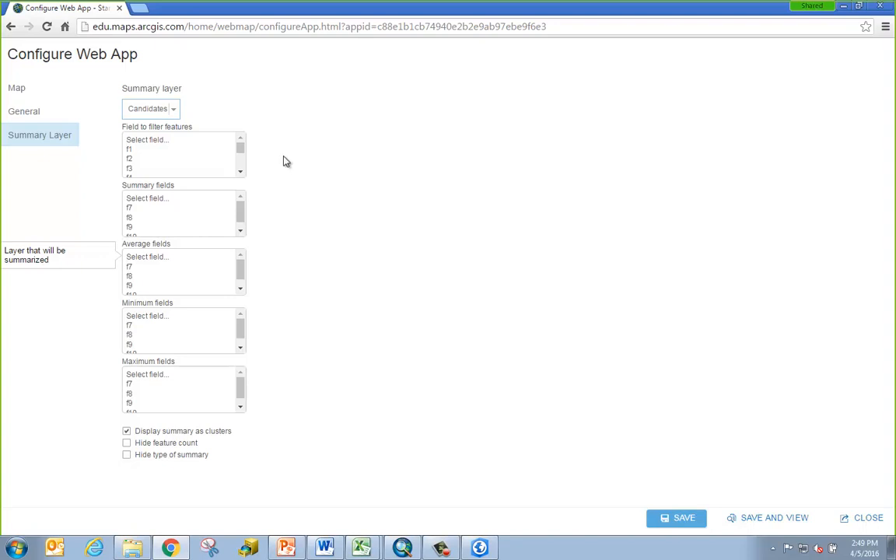
pyautogui.click(138, 152)
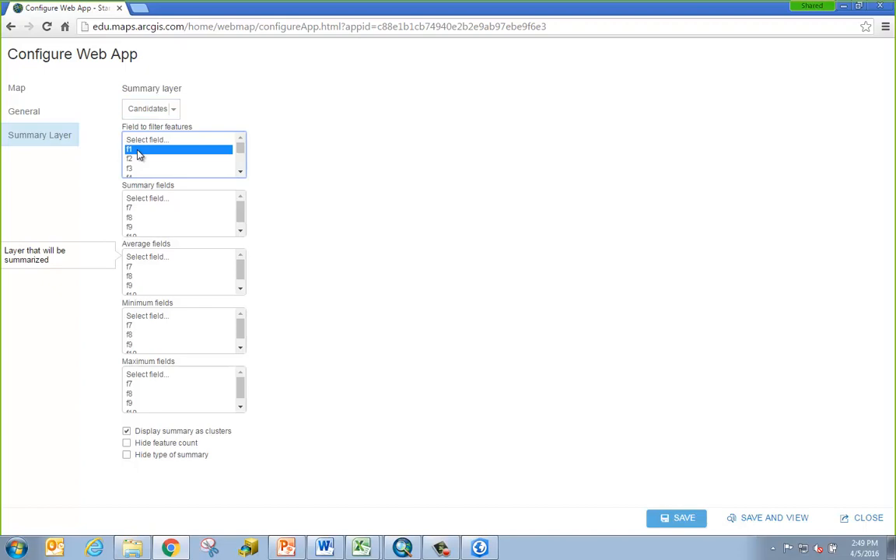
# Bring the starbucks_clean.xlsx workbook forward in Excel to check the candidate site columns
pyautogui.moveTo(360, 544)
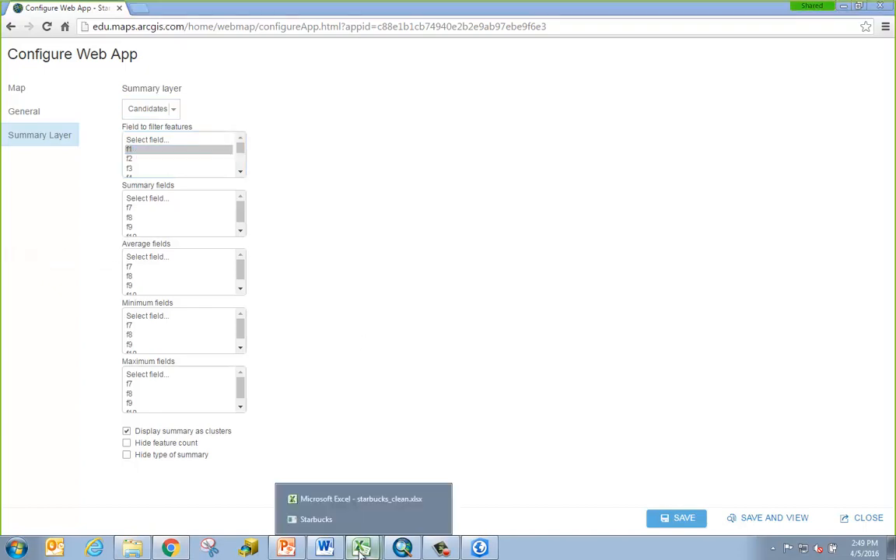
pyautogui.click(328, 505)
pyautogui.moveTo(263, 156); pyautogui.dragTo(113, 170)
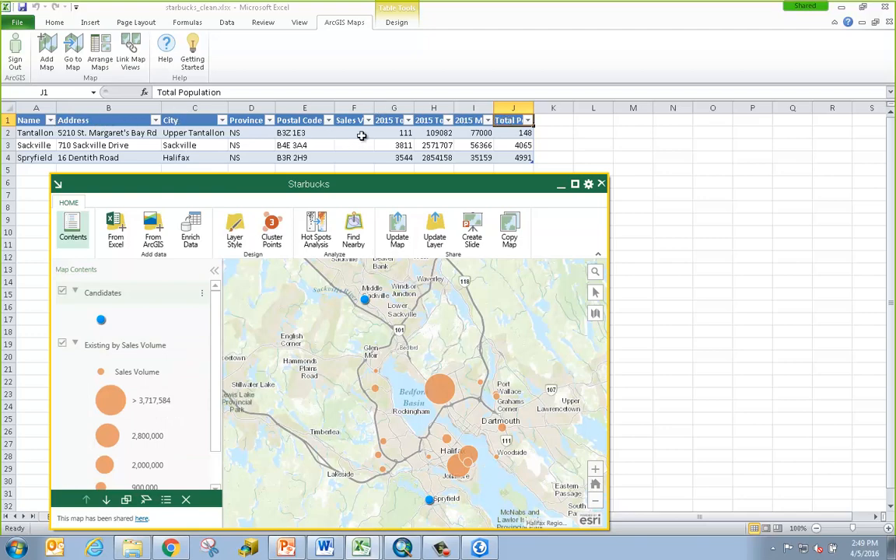
pyautogui.click(392, 108)
pyautogui.click(433, 107)
pyautogui.click(473, 107)
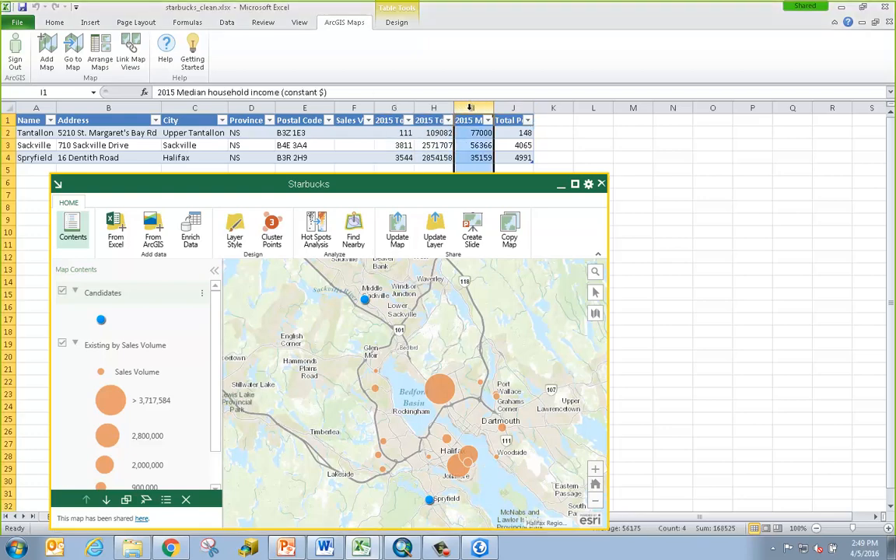
pyautogui.click(506, 107)
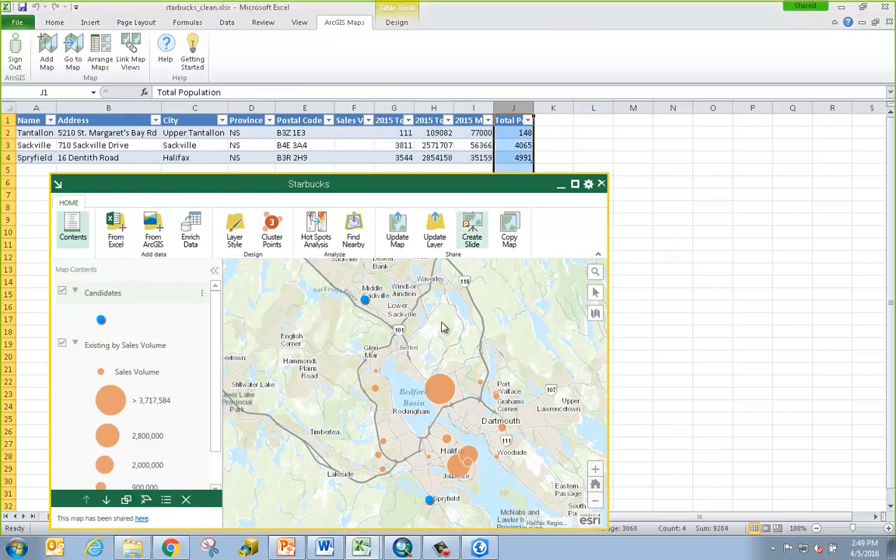
# Sum f7, average f8, use f9 for minimum and maximum, then save and preview
pyautogui.click(172, 549)
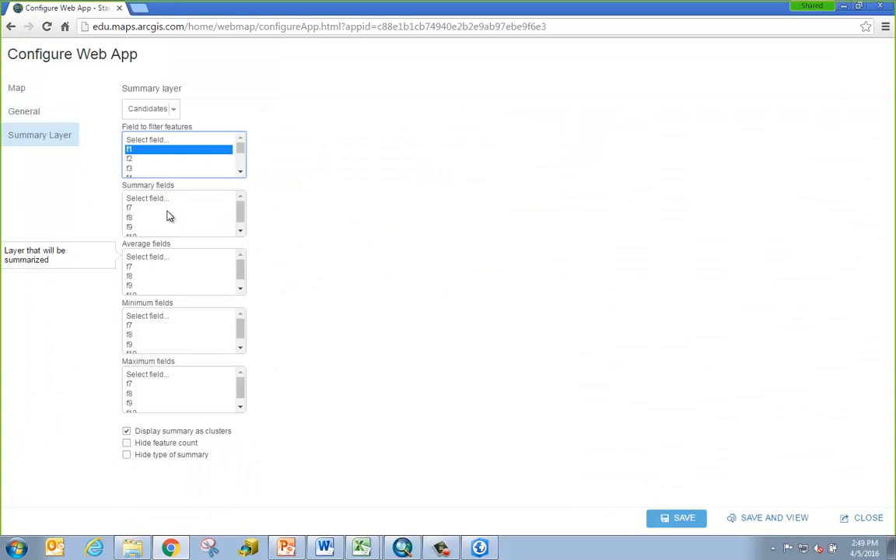
pyautogui.click(130, 209)
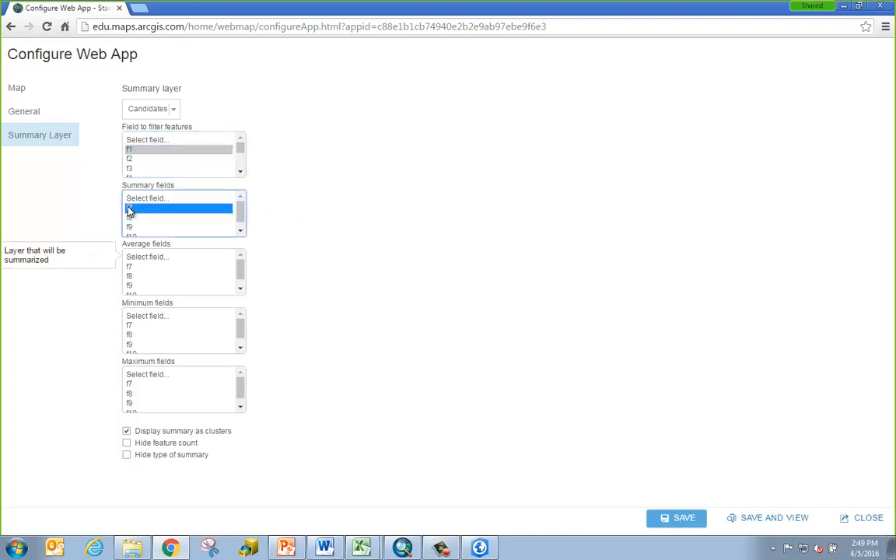
pyautogui.click(130, 277)
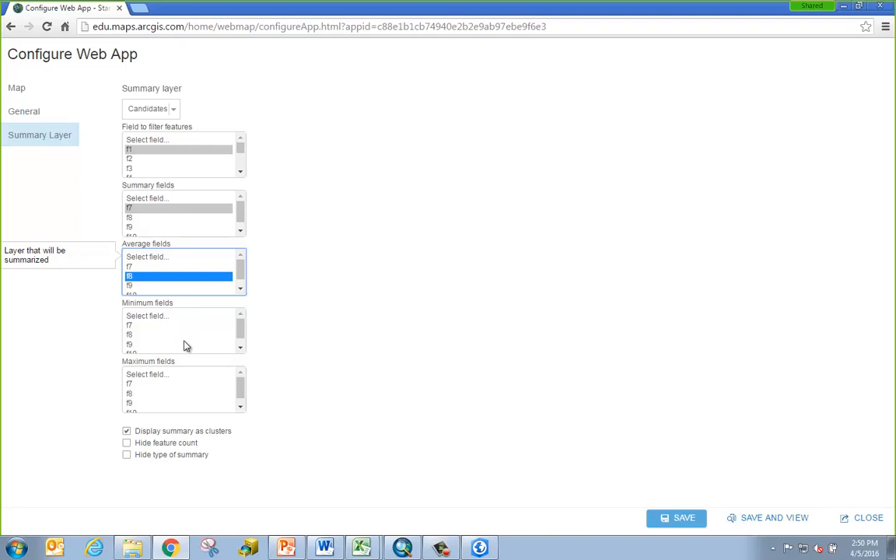
pyautogui.click(129, 345)
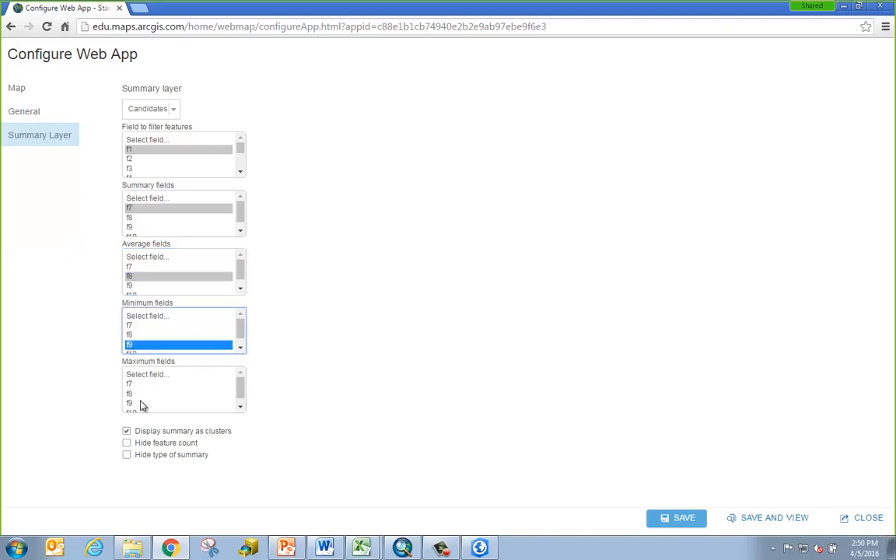
pyautogui.click(130, 404)
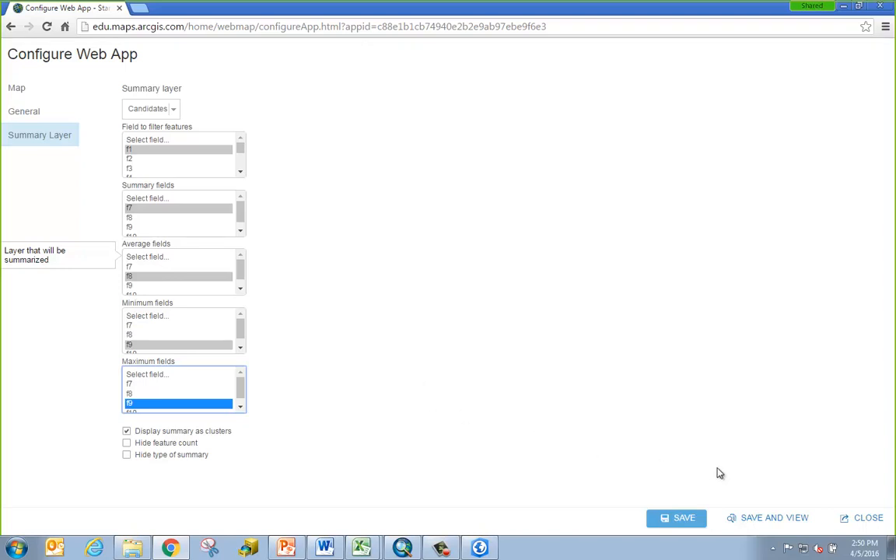
pyautogui.click(766, 519)
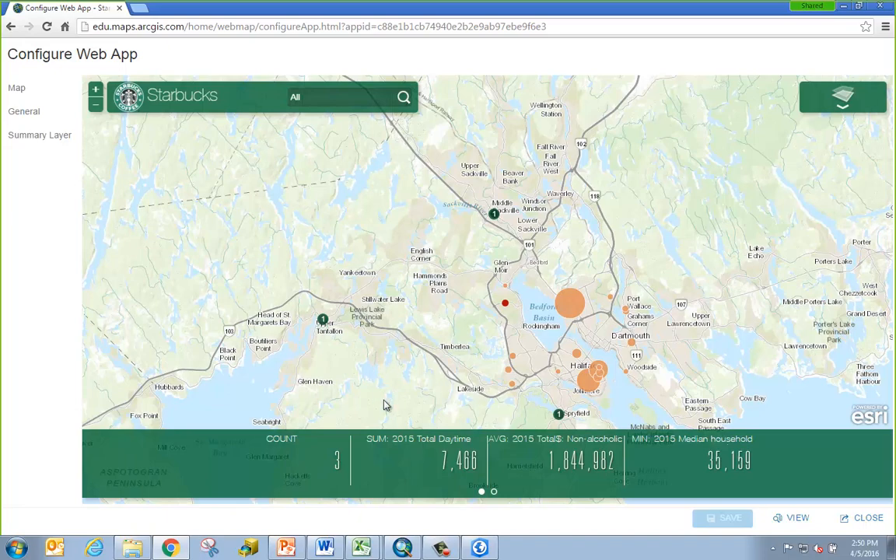
# Pan and zoom the preview map, then filter the summary to Sackville (count 1, sum 3,811)
pyautogui.moveTo(467, 239); pyautogui.dragTo(362, 267)
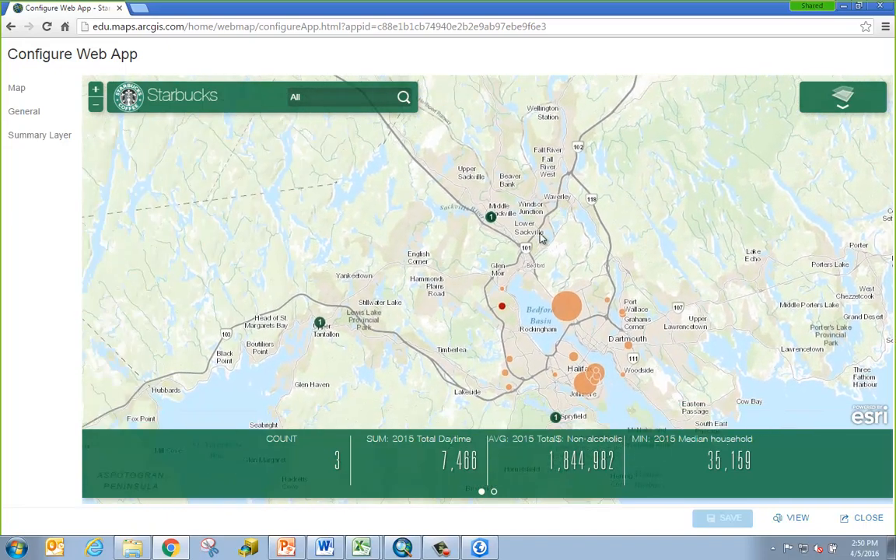
pyautogui.scroll(2, 498, 249)
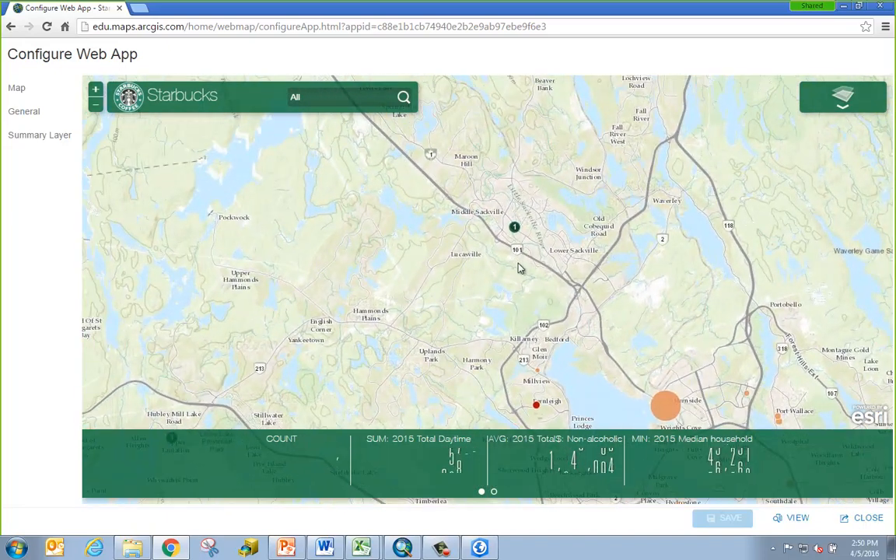
pyautogui.moveTo(591, 364); pyautogui.dragTo(592, 254)
pyautogui.scroll(-1, 598, 317)
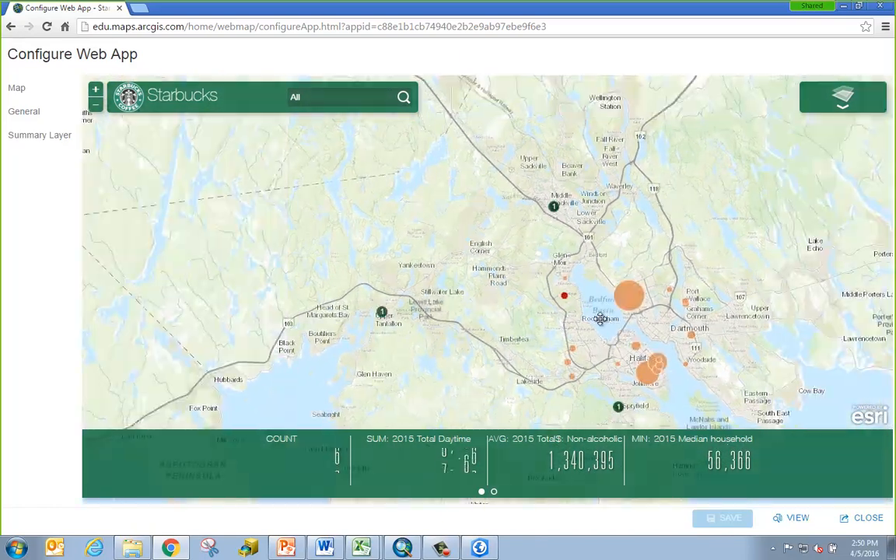
pyautogui.click(361, 97)
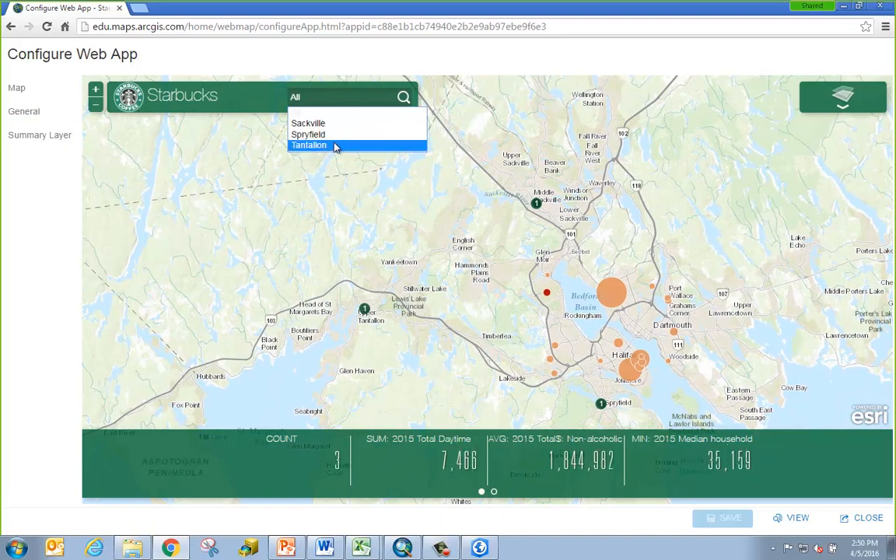
pyautogui.click(336, 125)
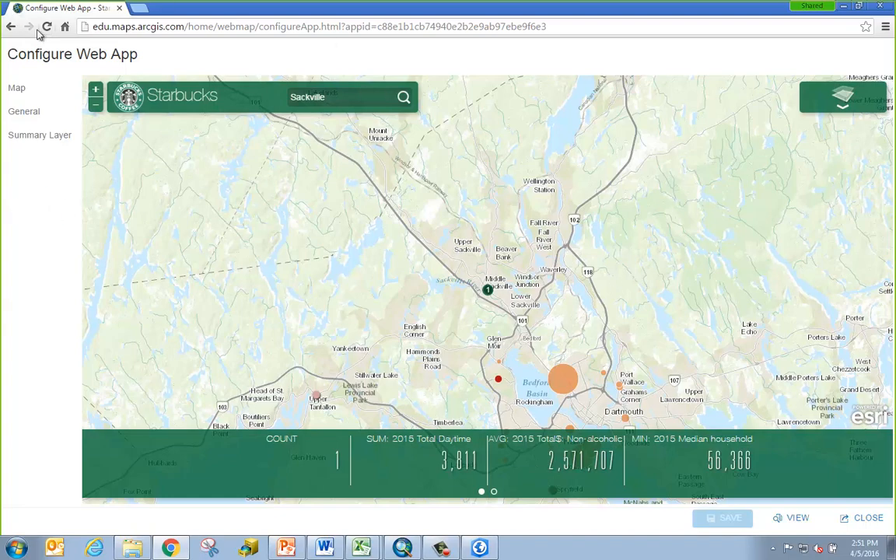
# Close the configuration and review My Content, including Most Similar Existing by Sales Volume 2
pyautogui.click(873, 523)
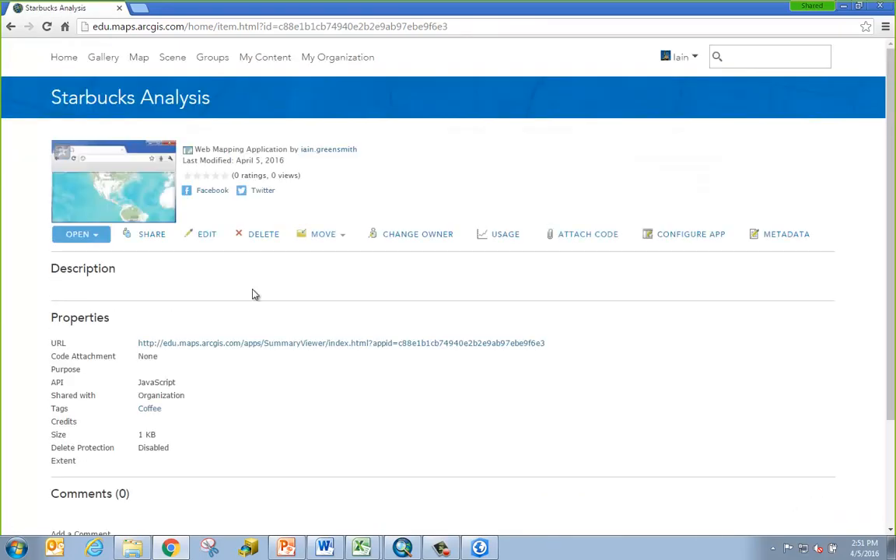
pyautogui.click(274, 62)
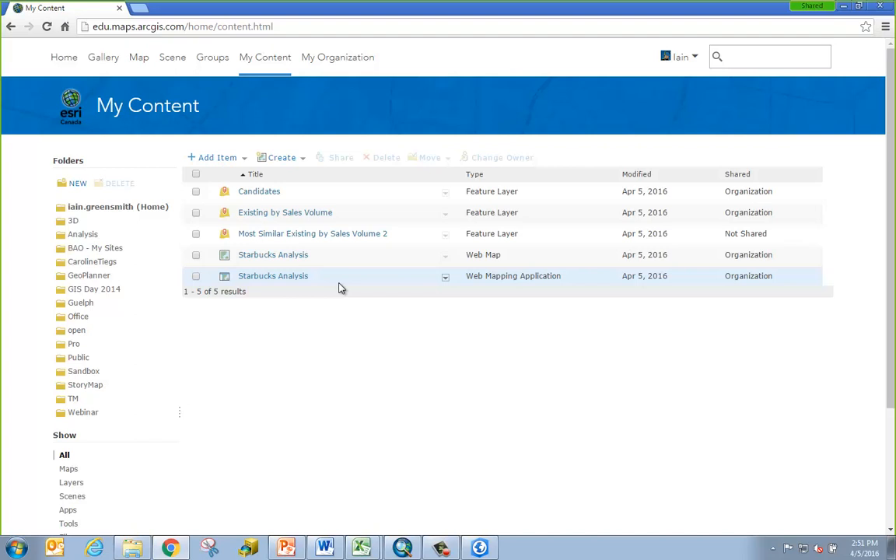
pyautogui.click(346, 236)
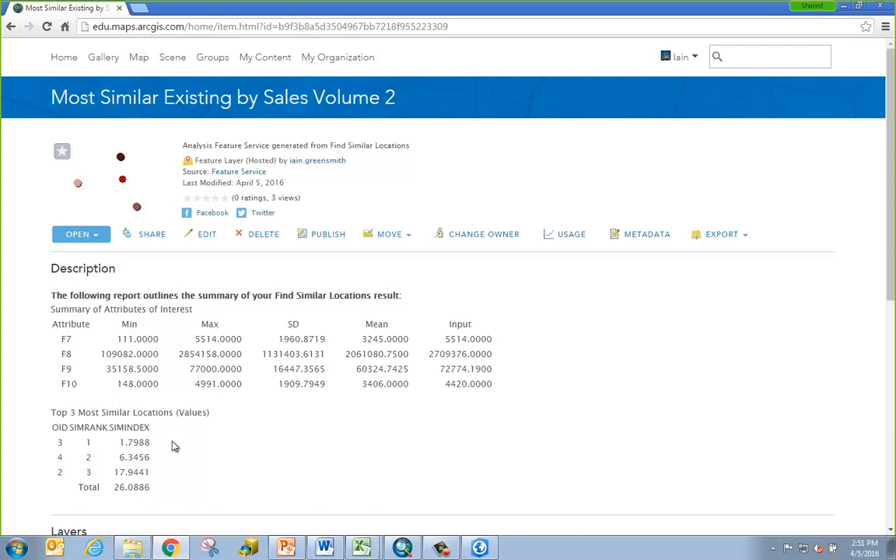
pyautogui.click(11, 27)
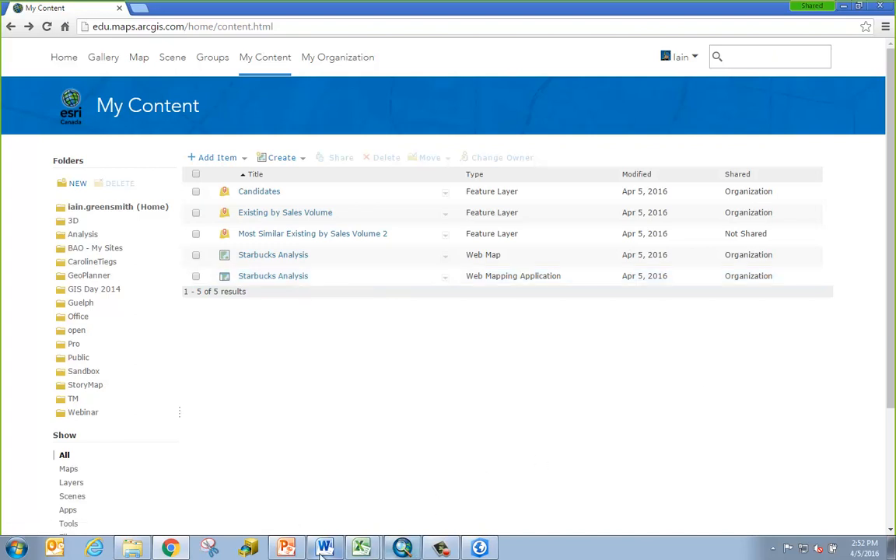
pyautogui.click(290, 553)
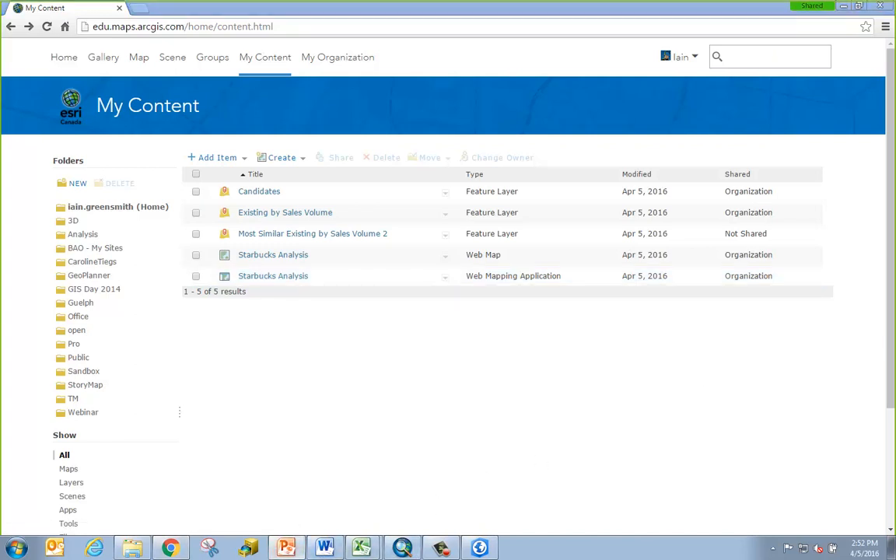